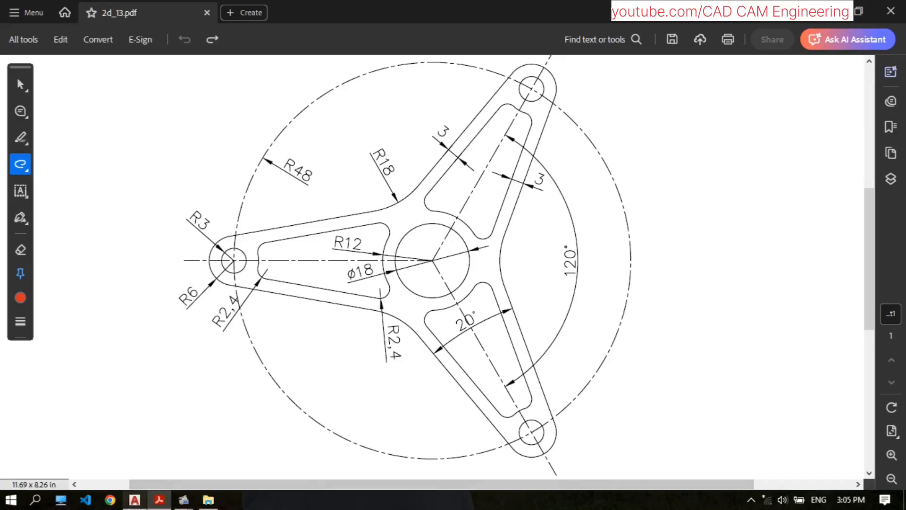
# Switch to AutoCAD, start a new drawing and go to its model space
pyautogui.click(135, 500)
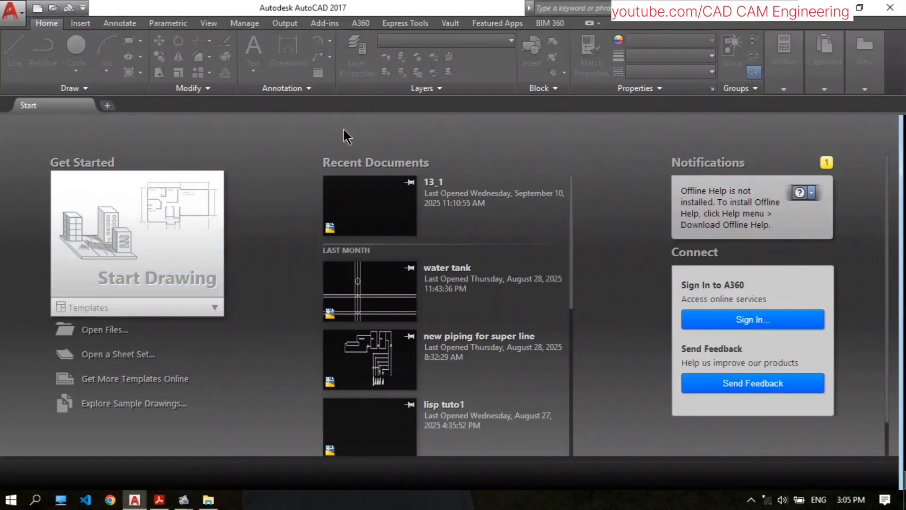
pyautogui.click(159, 500)
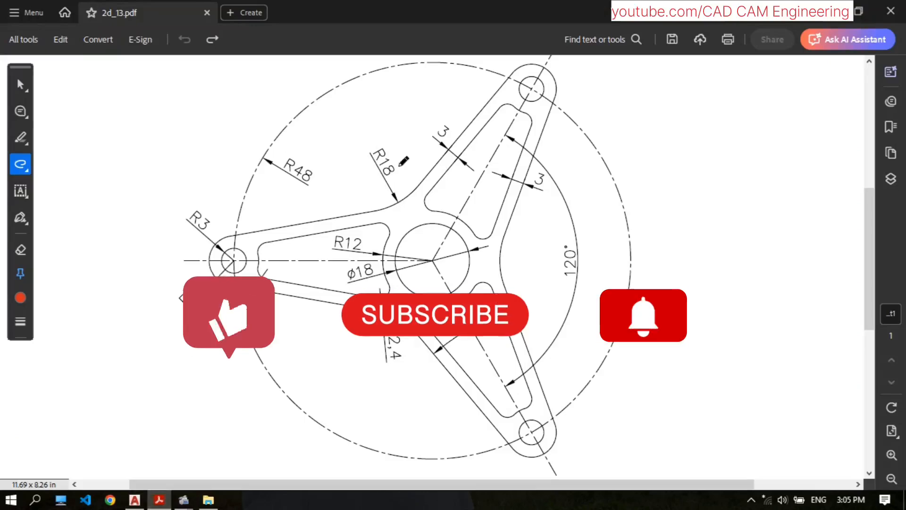
pyautogui.click(134, 499)
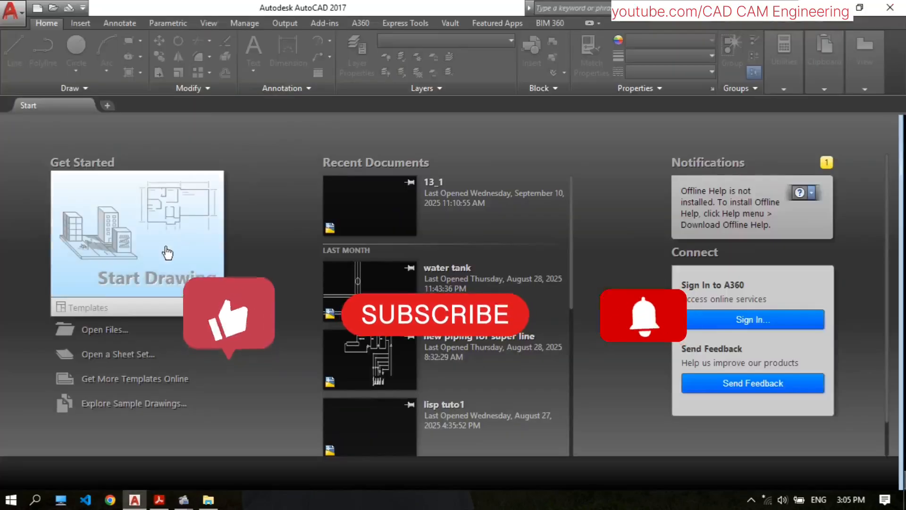
pyautogui.click(167, 253)
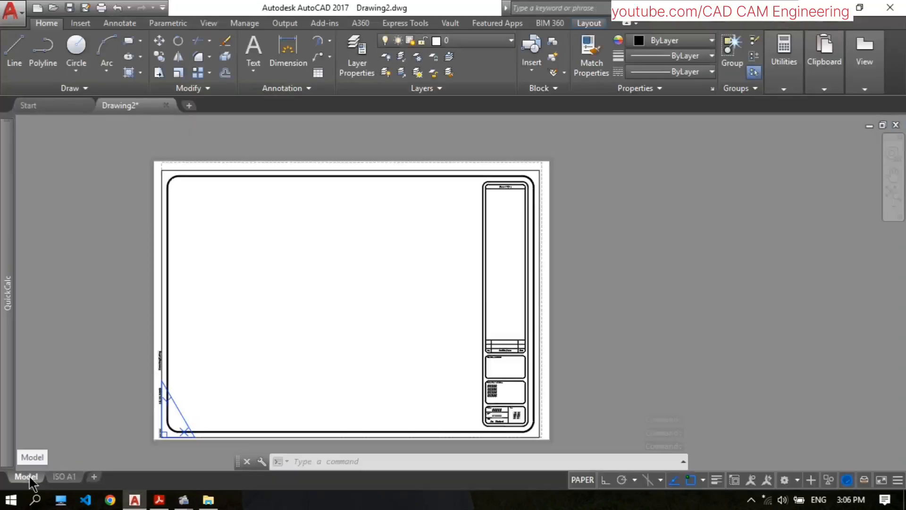
pyautogui.click(26, 477)
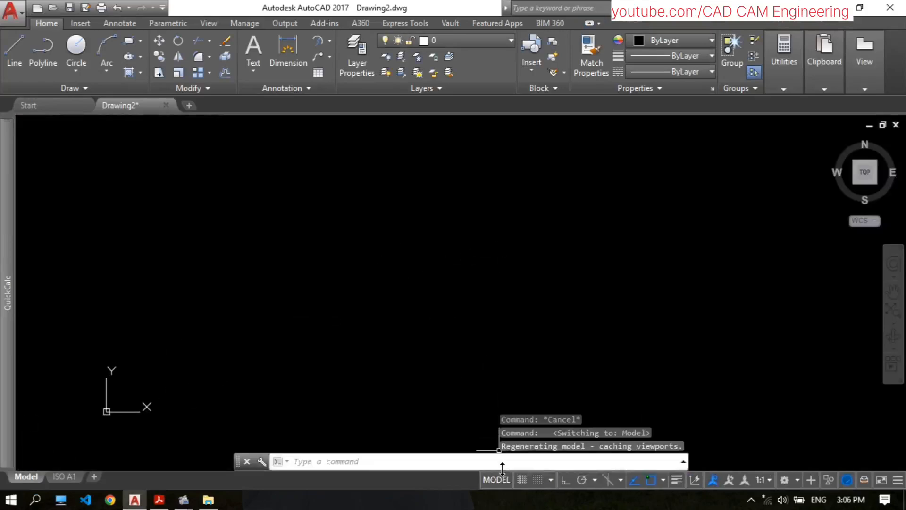
# Turn on the grid display and select the Drafting & Annotation workspace
pyautogui.click(522, 482)
pyautogui.moveTo(723, 229); pyautogui.dragTo(644, 246, button='middle')
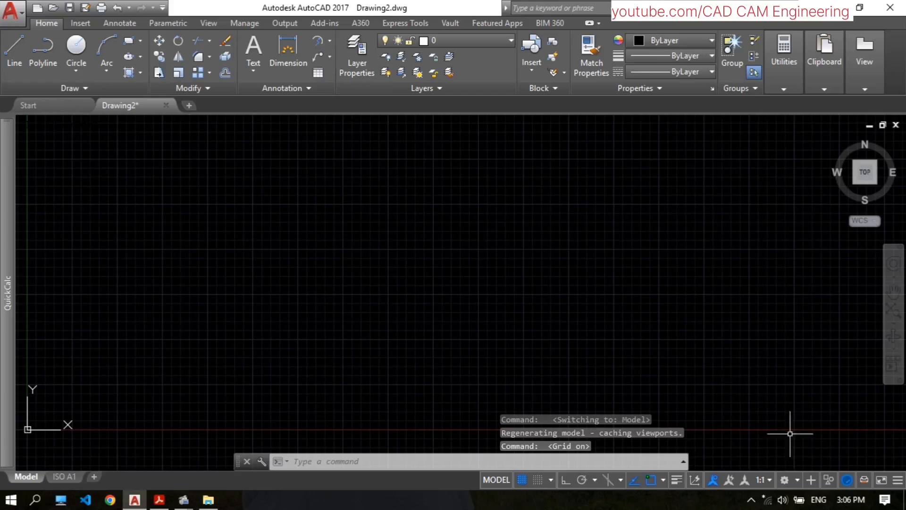
pyautogui.click(785, 481)
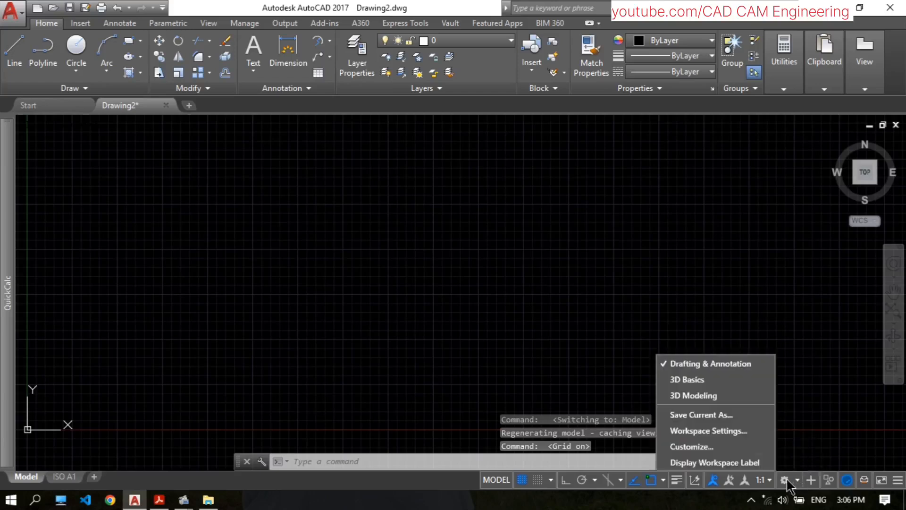
pyautogui.click(715, 364)
pyautogui.scroll(-2, 624, 263)
pyautogui.moveTo(624, 263)
pyautogui.mouseDown(button='middle')
pyautogui.moveTo(548, 271)
pyautogui.moveTo(606, 235)
pyautogui.mouseUp(button='middle')
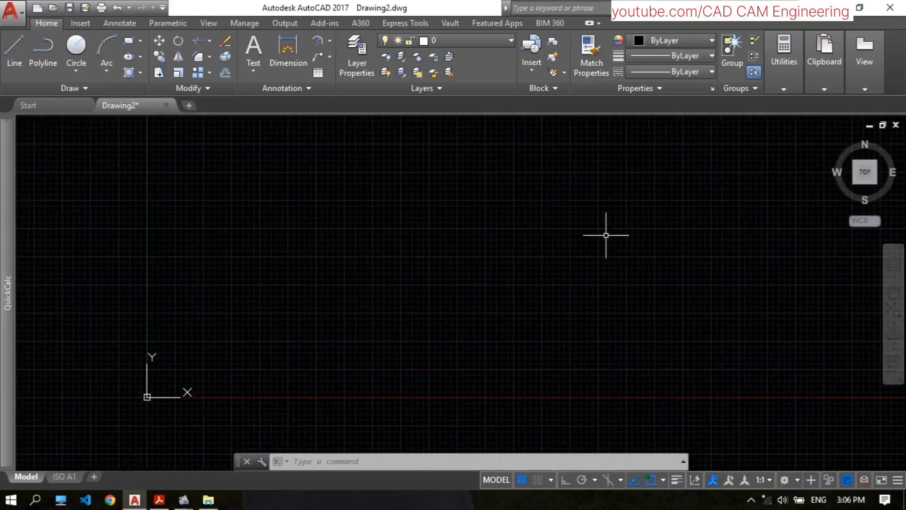
# Set the length precision to 0.0 in the drawing units
pyautogui.write('un')
pyautogui.press('Return')
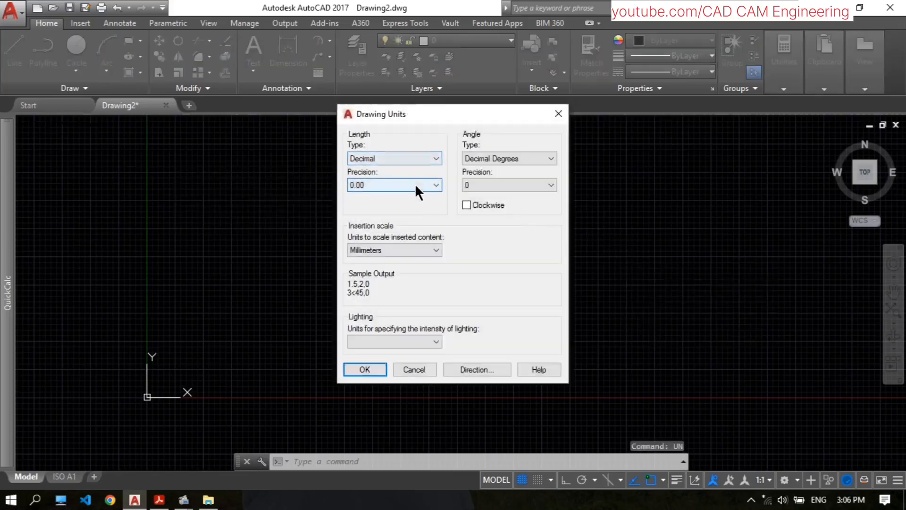
pyautogui.click(406, 185)
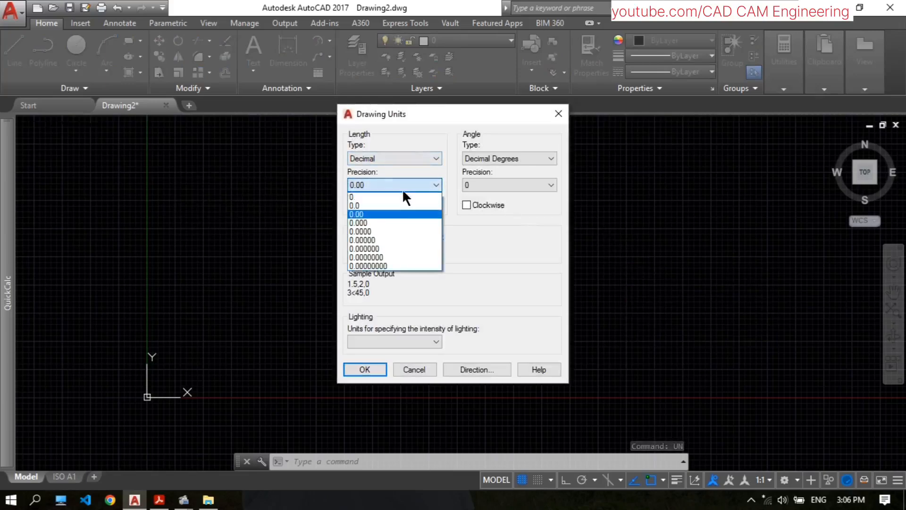
pyautogui.click(396, 205)
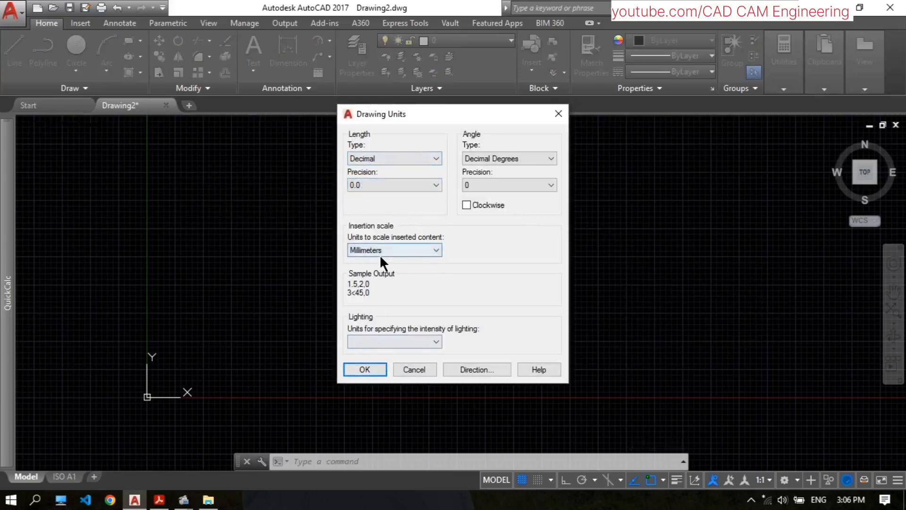
pyautogui.click(365, 370)
pyautogui.scroll(-2, 449, 275)
pyautogui.moveTo(522, 237); pyautogui.dragTo(425, 265, button='middle')
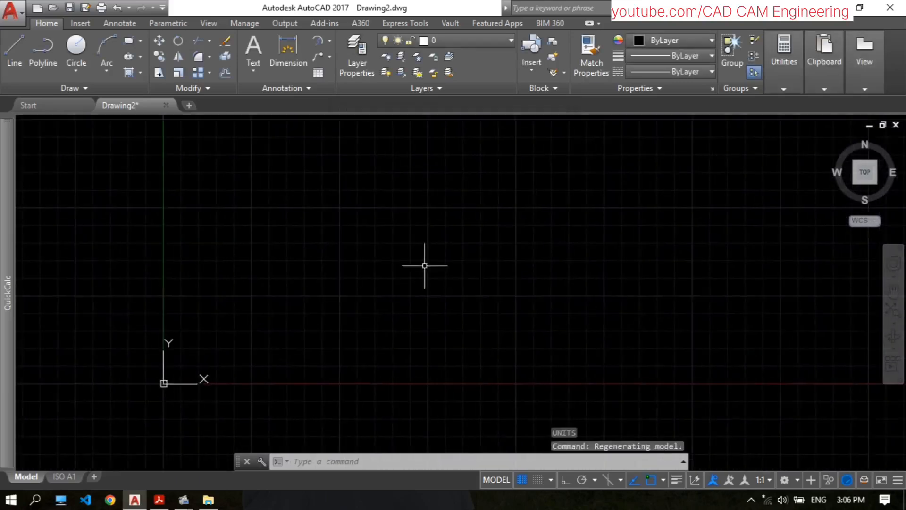
# Save the drawing in the 2d folder under the file name tem
pyautogui.hotkey('ctrl', 's')
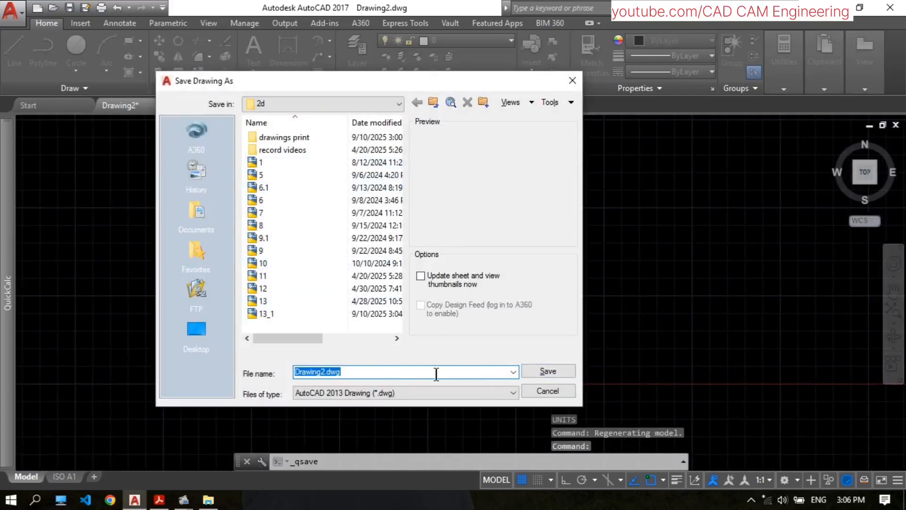
pyautogui.write('tem')
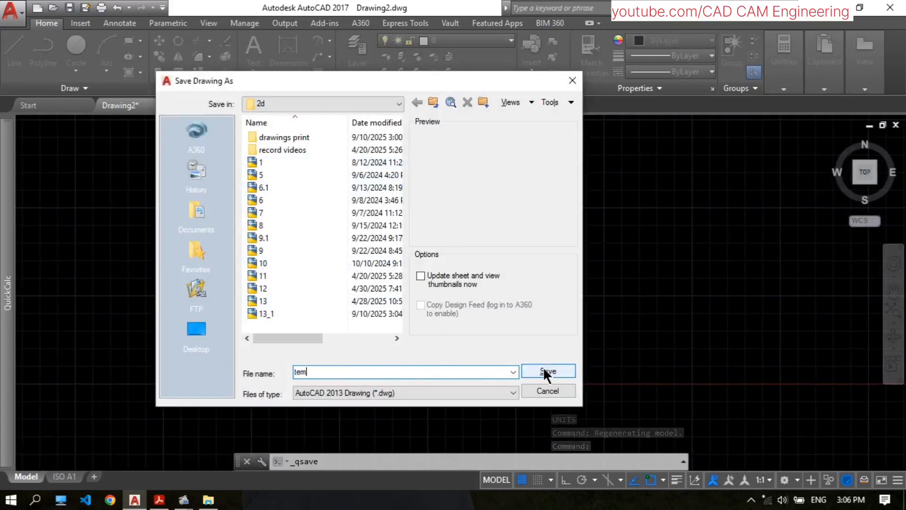
pyautogui.click(547, 372)
pyautogui.scroll(-2, 492, 219)
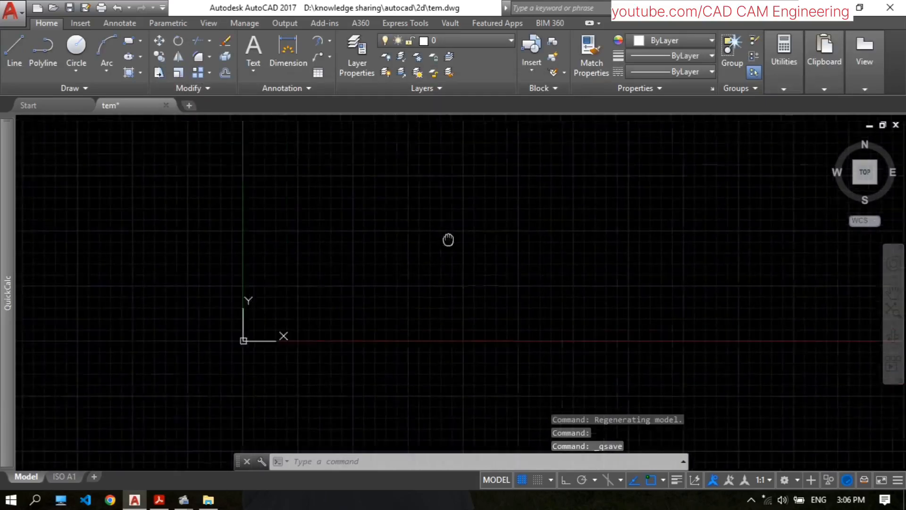
pyautogui.moveTo(448, 240)
pyautogui.mouseDown(button='middle')
pyautogui.moveTo(534, 234)
pyautogui.moveTo(526, 249)
pyautogui.mouseUp(button='middle')
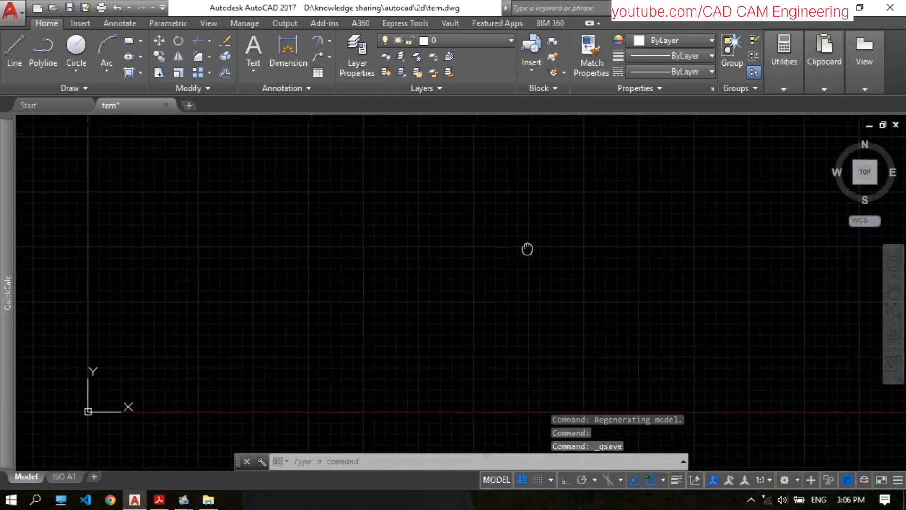
# Switch to 2d_13.pdf in Acrobat and circle the Ø18 and R12 dimensions in red as a reference
pyautogui.click(165, 502)
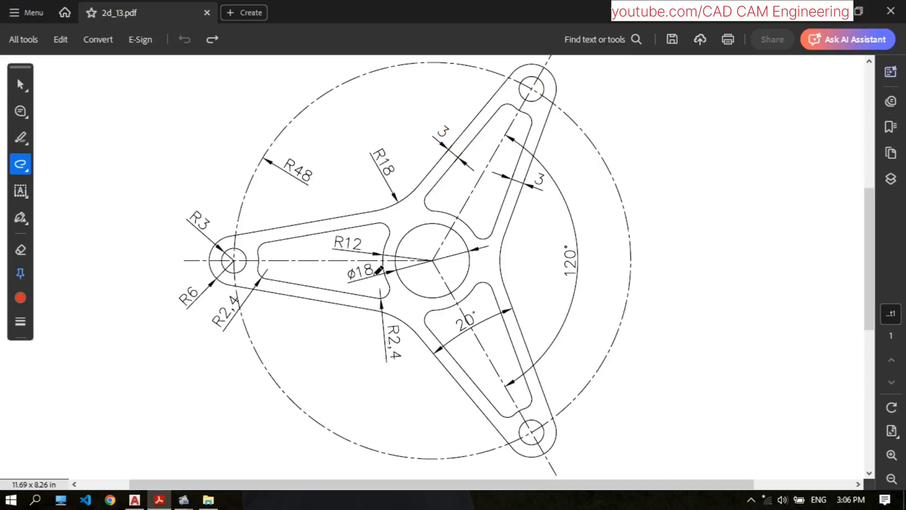
pyautogui.moveTo(373, 279); pyautogui.dragTo(346, 284)
pyautogui.moveTo(374, 257); pyautogui.dragTo(375, 280)
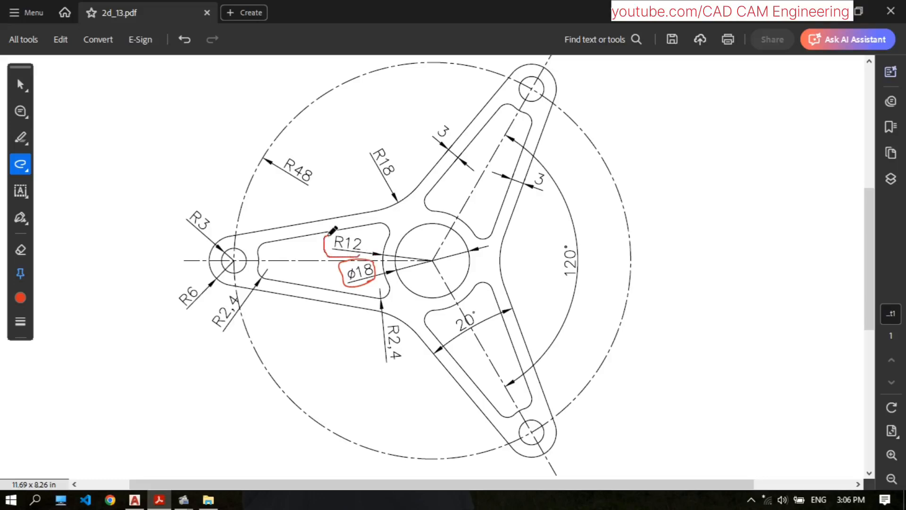
pyautogui.moveTo(334, 230); pyautogui.dragTo(366, 254)
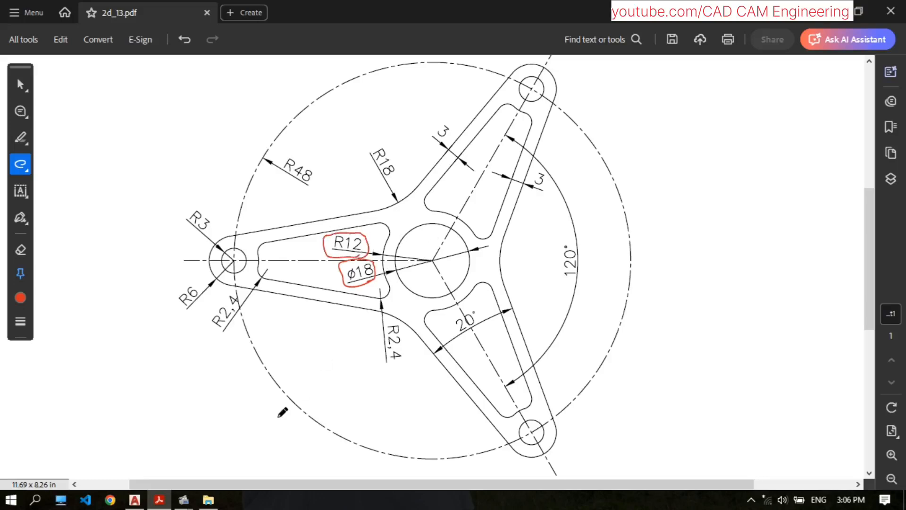
# Switch back to AutoCAD, turn on Ortho mode and draw a circle of diameter 18 centred at about (103, 52)
pyautogui.click(138, 501)
pyautogui.moveTo(533, 220); pyautogui.dragTo(496, 239, button='middle')
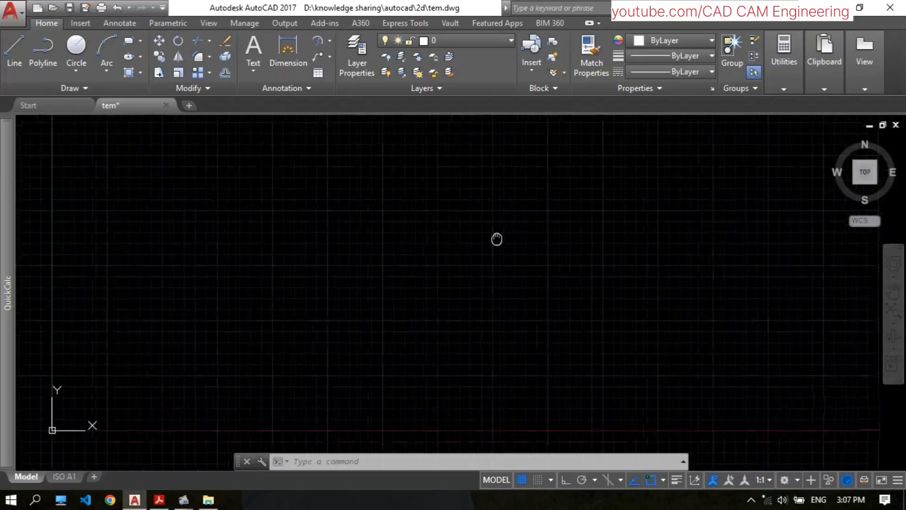
pyautogui.write('c')
pyautogui.press('Return')
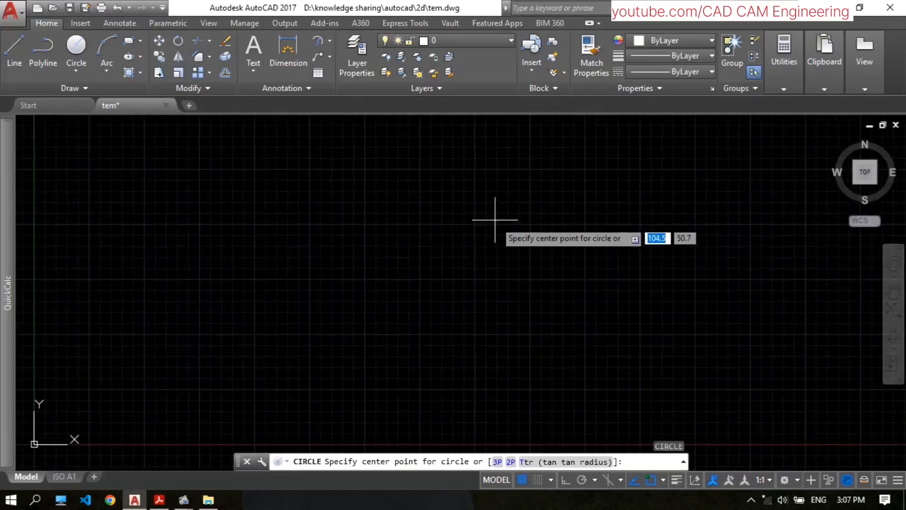
pyautogui.click(488, 212)
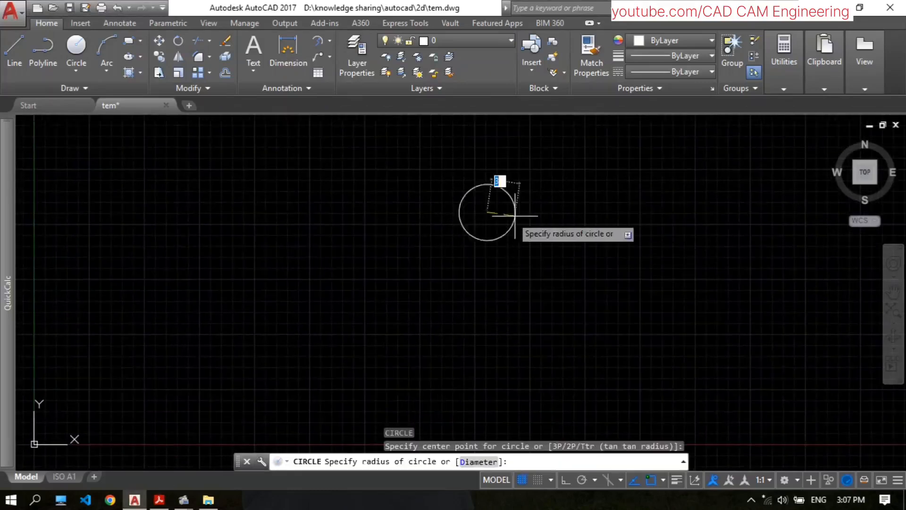
pyautogui.click(565, 480)
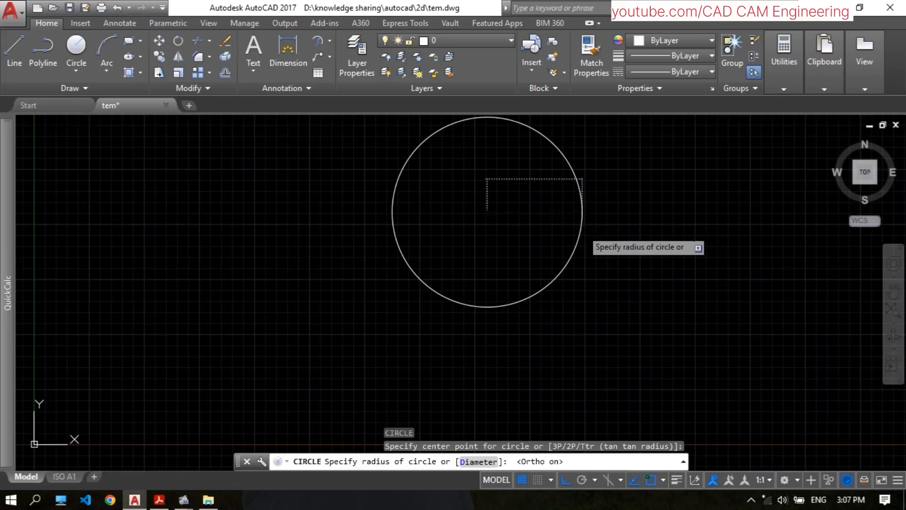
pyautogui.write('d')
pyautogui.press('Return')
pyautogui.write('18')
pyautogui.press('Return')
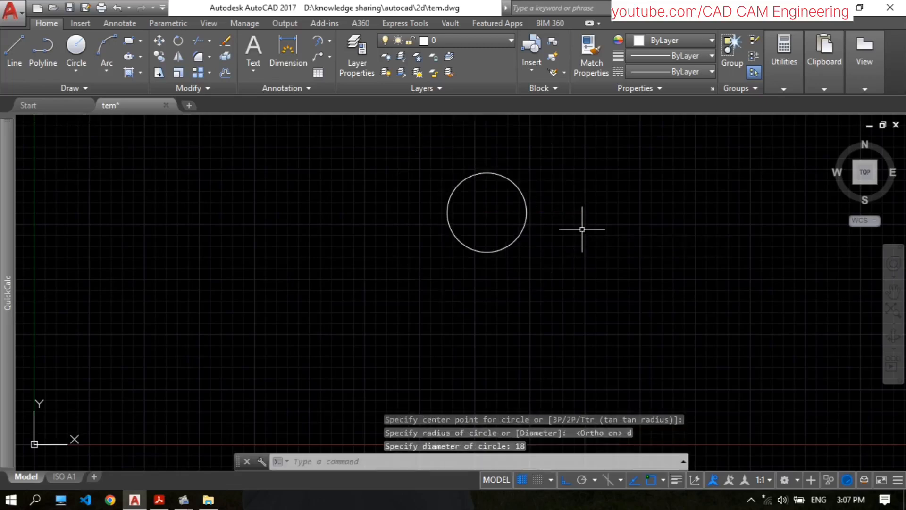
# Draw a concentric circle of radius 12 from the centre of the 18 mm diameter circle
pyautogui.scroll(2, 551, 189)
pyautogui.write('c')
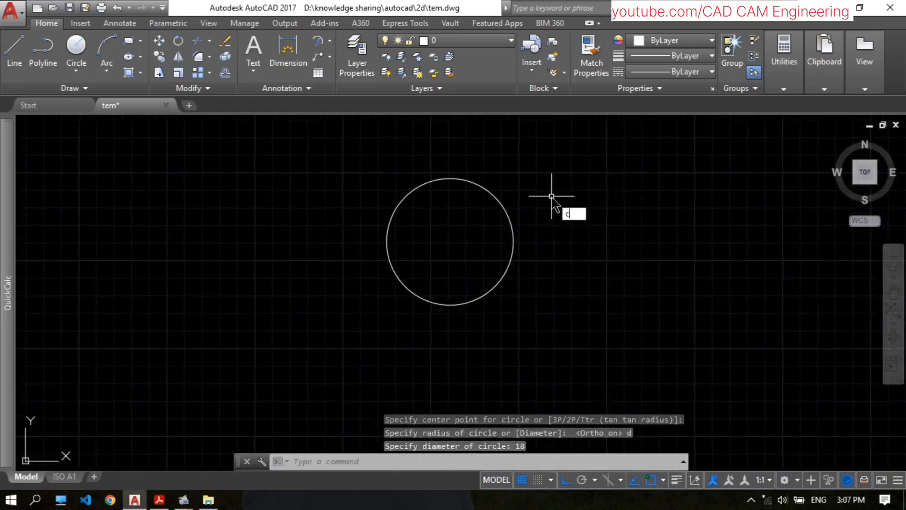
pyautogui.press('Return')
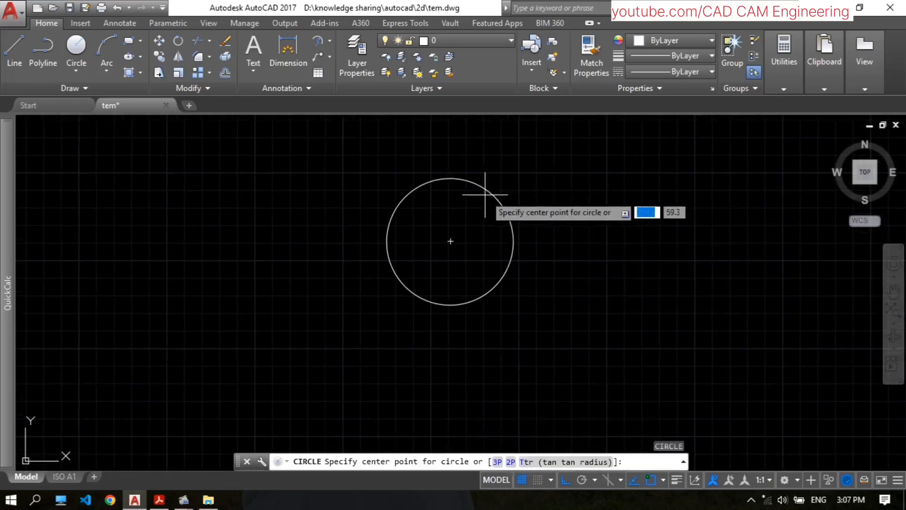
pyautogui.click(450, 241)
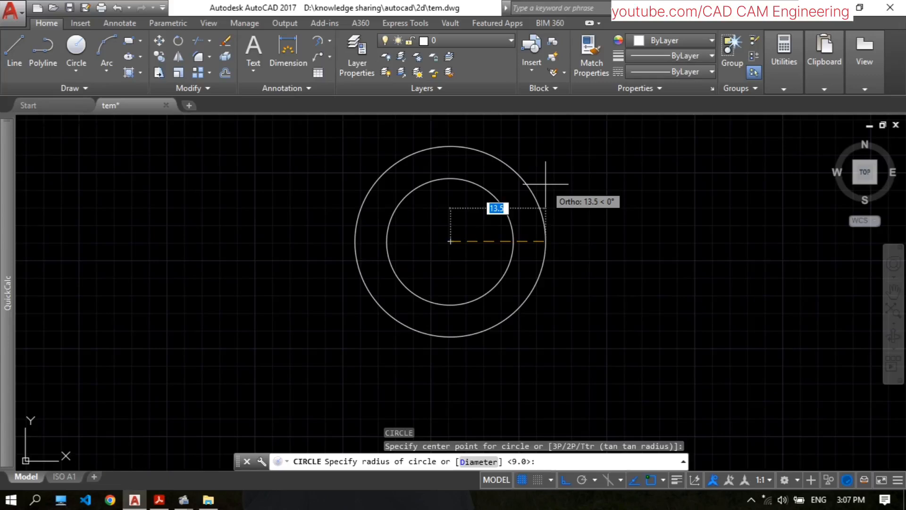
pyautogui.write('1')
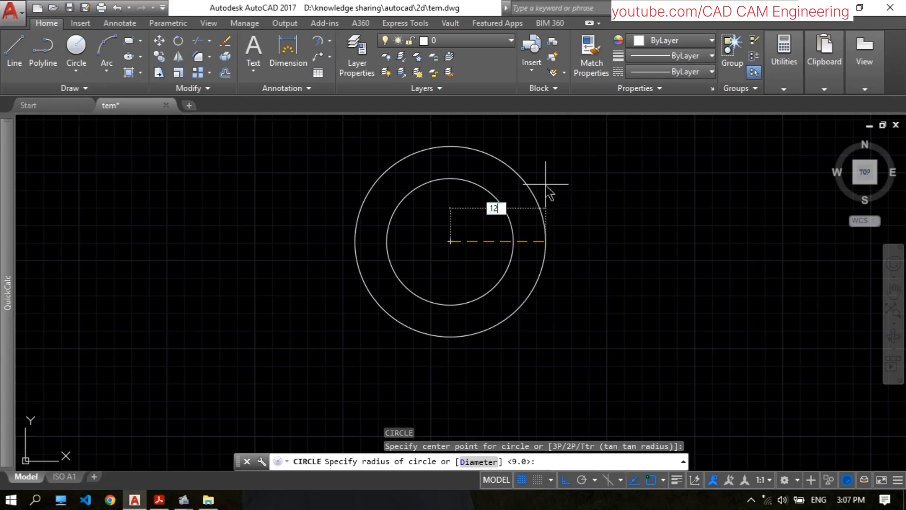
pyautogui.write('2')
pyautogui.press('Return')
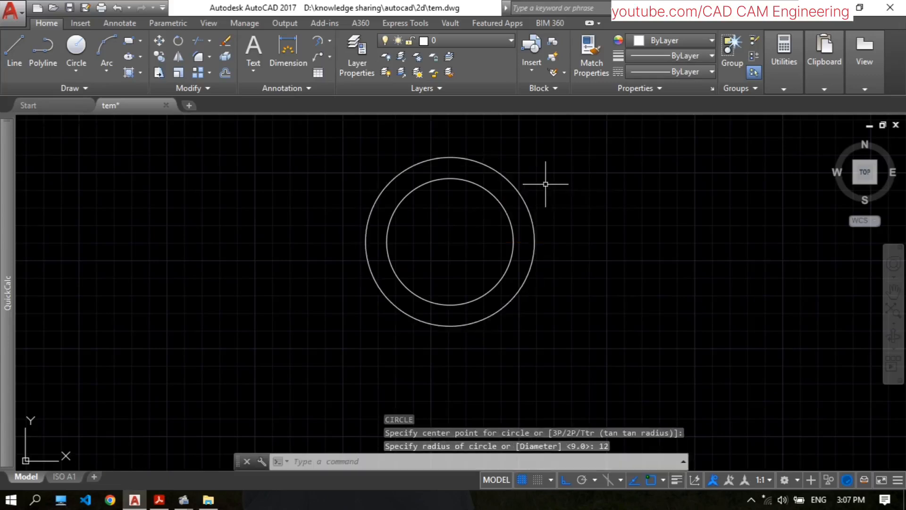
# Switch to the PDF in Acrobat, undo the red marks around Ø18 and R12, and circle the R3 and R6 dimensions
pyautogui.click(168, 499)
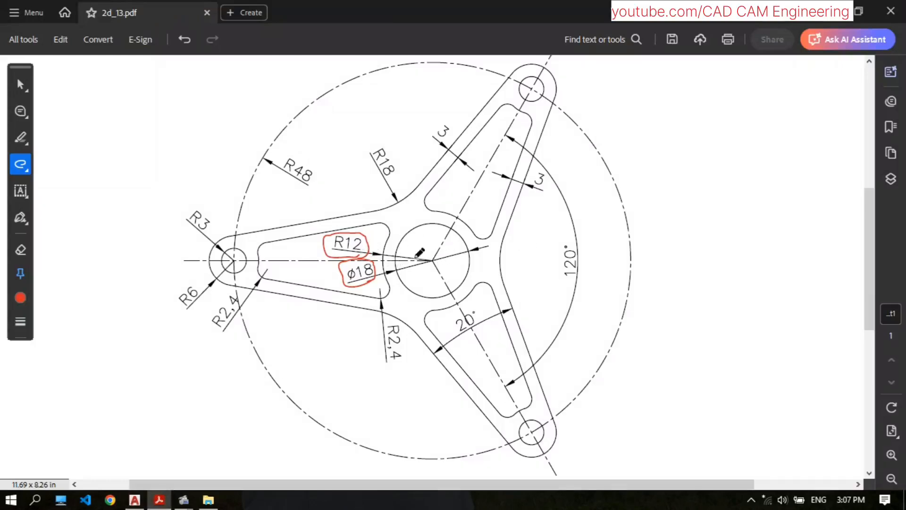
pyautogui.click(181, 40)
pyautogui.click(182, 41)
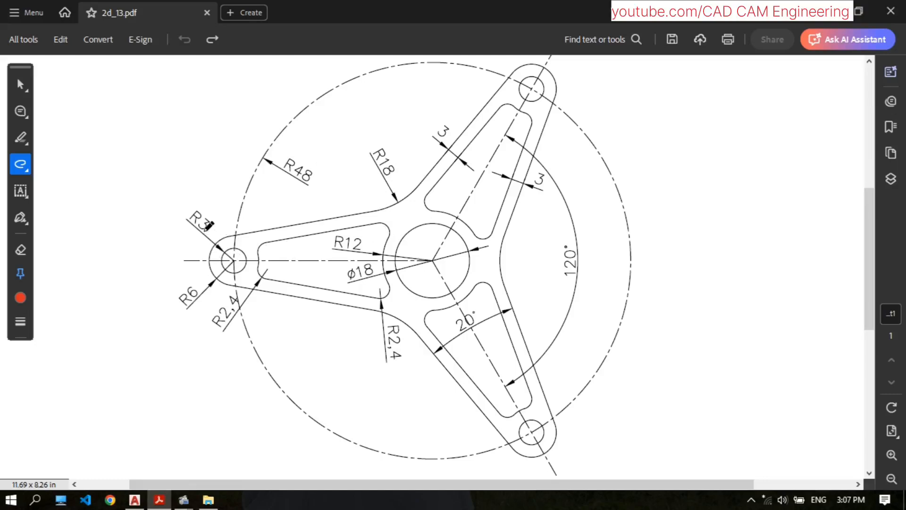
pyautogui.moveTo(206, 229)
pyautogui.mouseDown()
pyautogui.moveTo(179, 209)
pyautogui.moveTo(208, 231)
pyautogui.mouseUp()
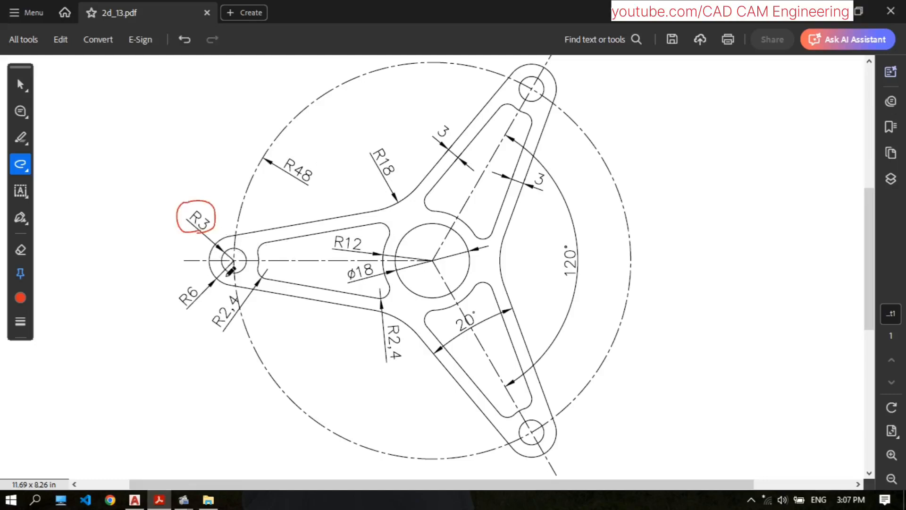
pyautogui.moveTo(208, 302)
pyautogui.mouseDown()
pyautogui.moveTo(214, 267)
pyautogui.moveTo(210, 304)
pyautogui.mouseUp()
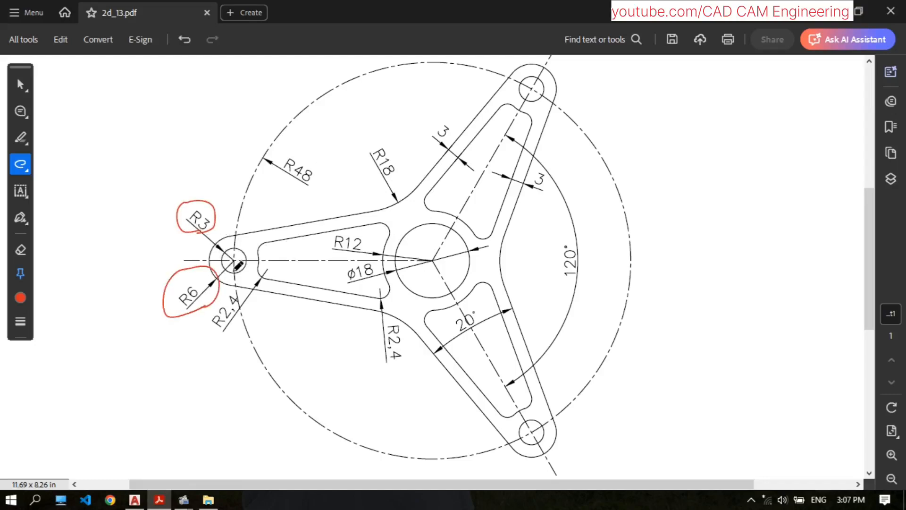
# Switch back to AutoCAD and draw a circle of radius 3 from the centre of the two existing circles
pyautogui.click(135, 500)
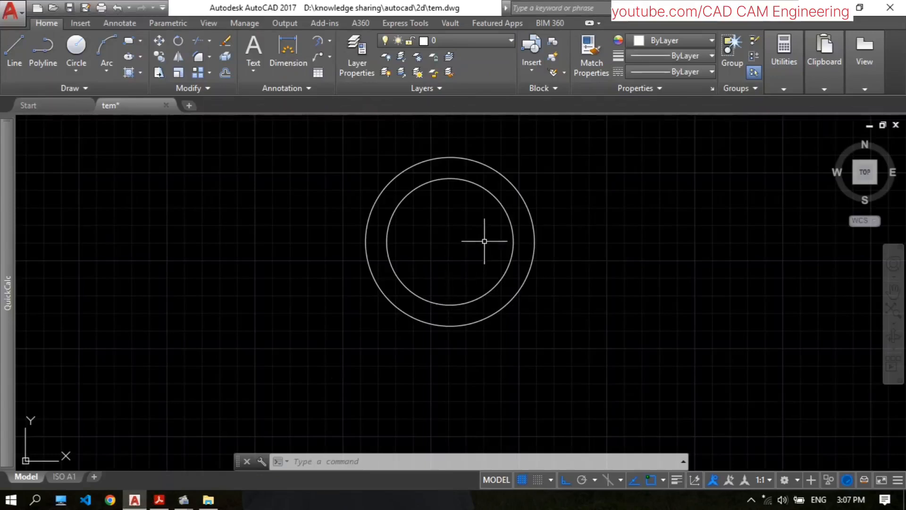
pyautogui.write('c')
pyautogui.press('Return')
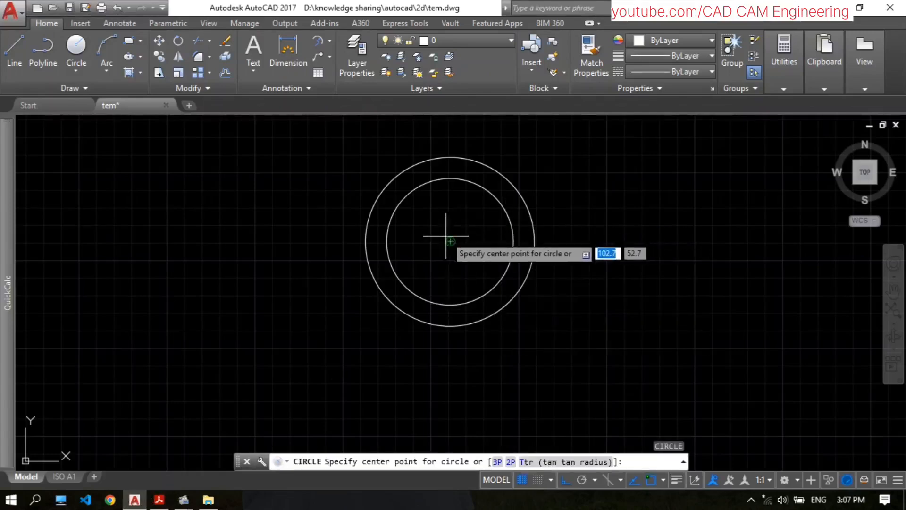
pyautogui.click(451, 242)
pyautogui.write('3')
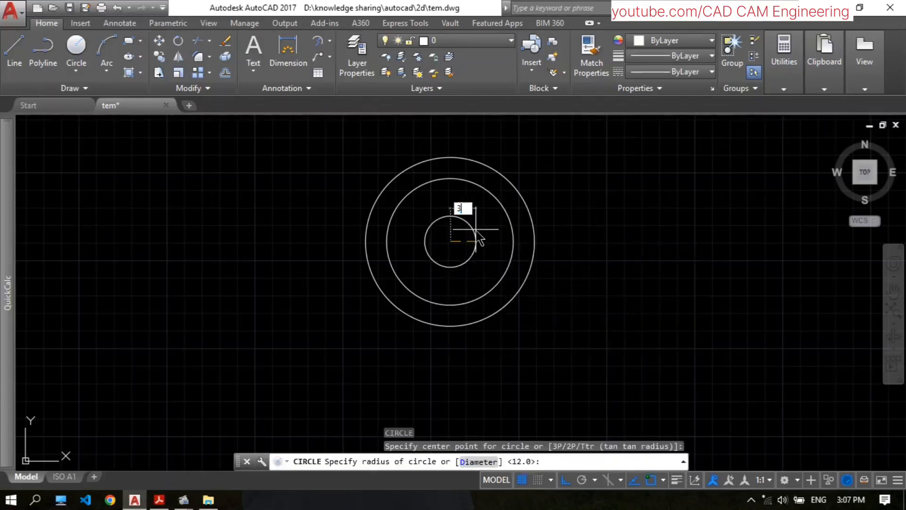
pyautogui.press('Return')
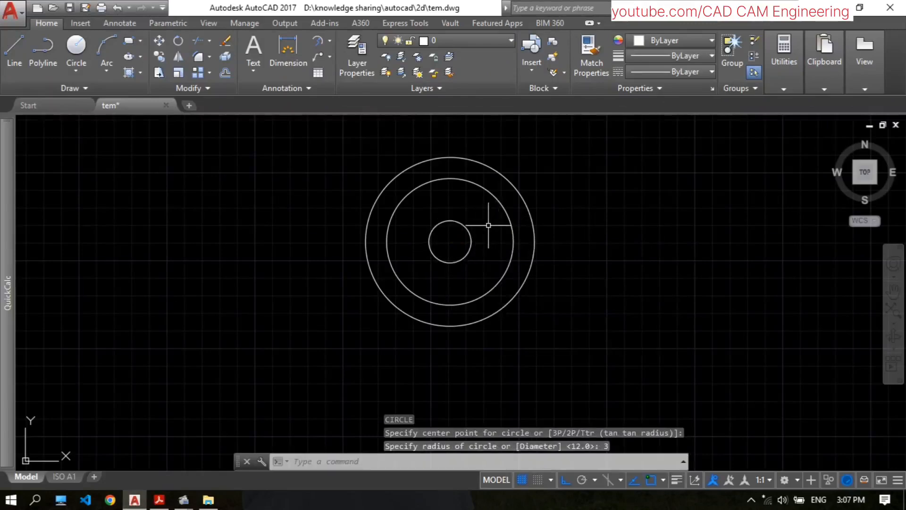
# Draw another concentric circle of radius 6 from the same centre
pyautogui.write('c')
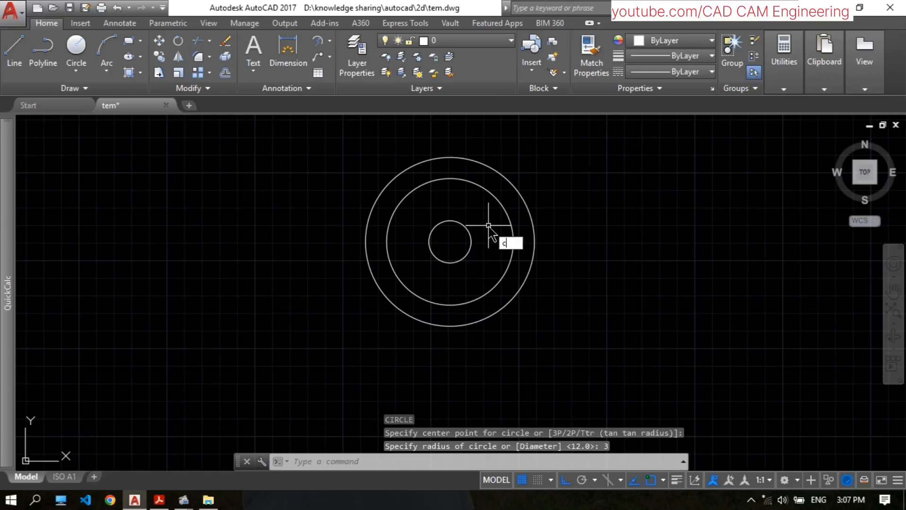
pyautogui.press('Return')
pyautogui.click(450, 242)
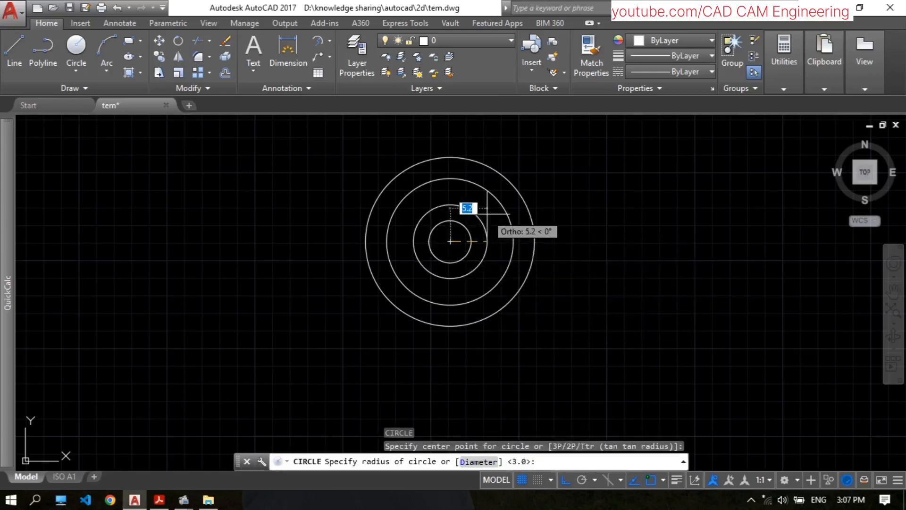
pyautogui.write('6')
pyautogui.press('Return')
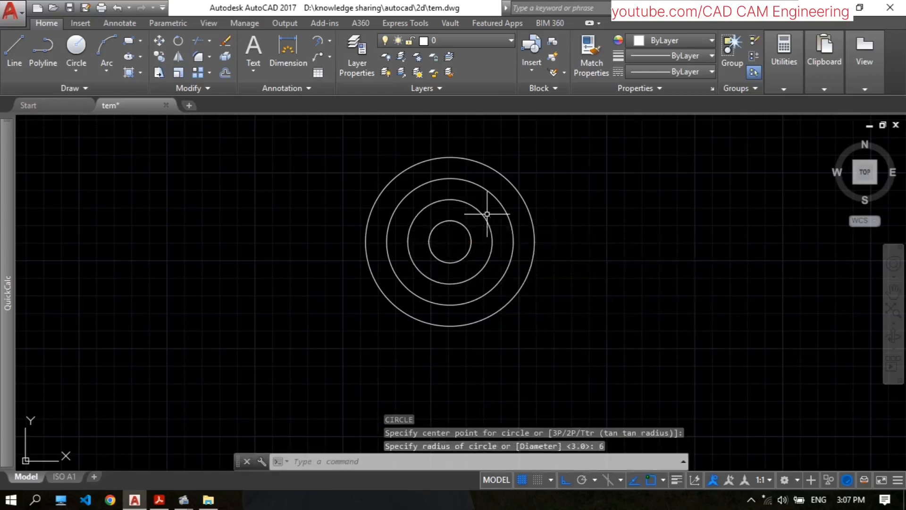
# Move the radius 3 and radius 6 circles together 48 units horizontally to the left, using their centre as the base point
pyautogui.moveTo(431, 201); pyautogui.dragTo(457, 210, button='middle')
pyautogui.moveTo(524, 212); pyautogui.dragTo(520, 224, button='middle')
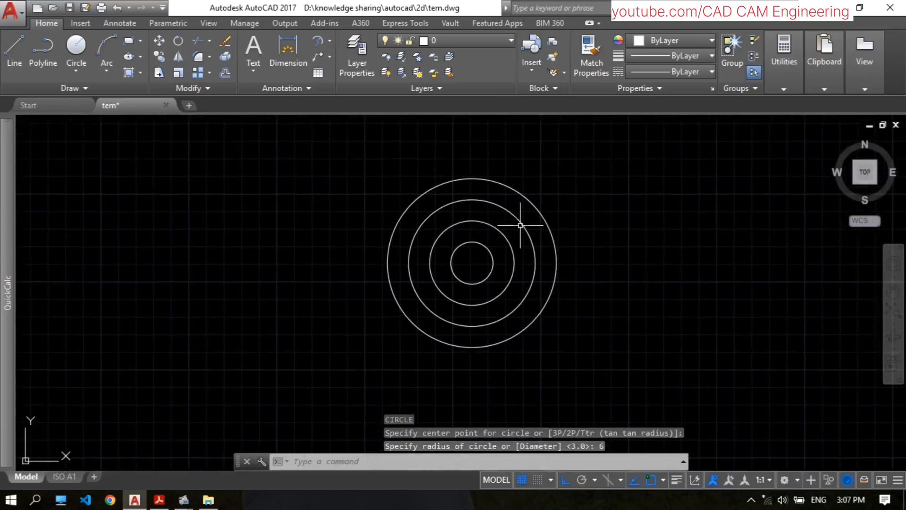
pyautogui.write('M')
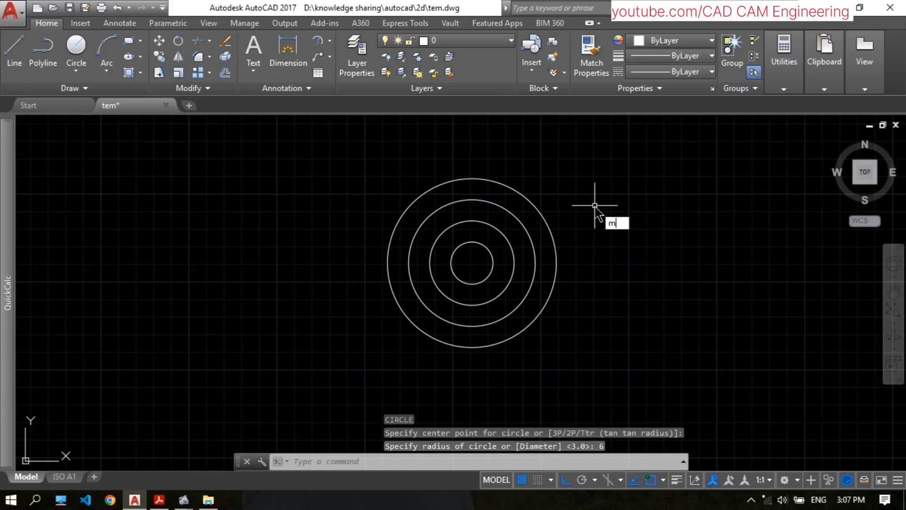
pyautogui.press('Return')
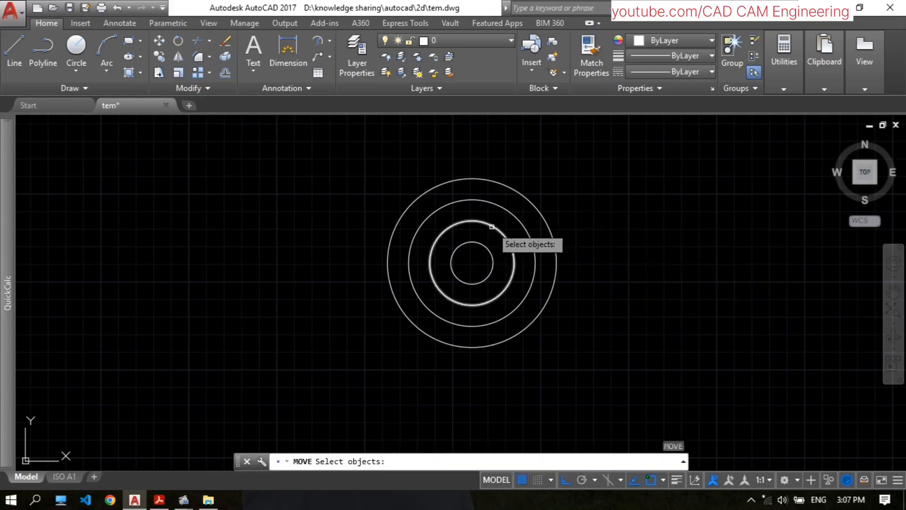
pyautogui.click(435, 243)
pyautogui.click(481, 245)
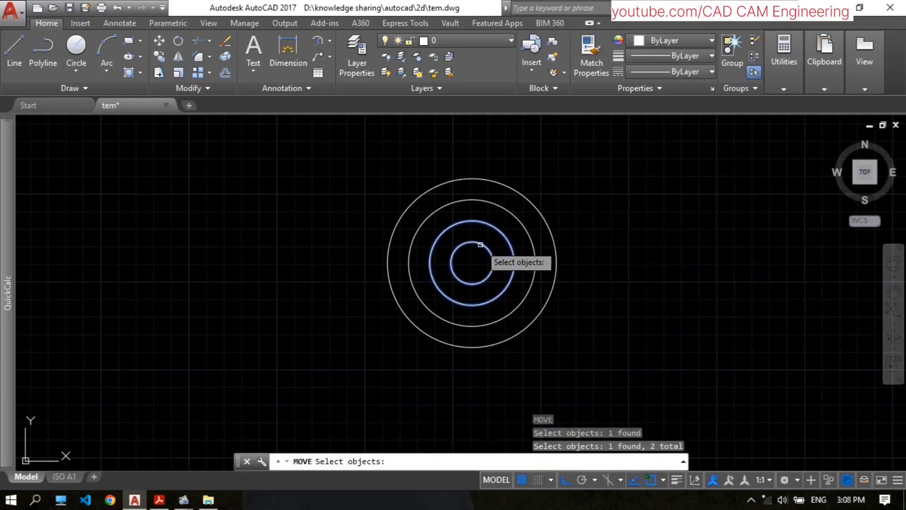
pyautogui.press('Return')
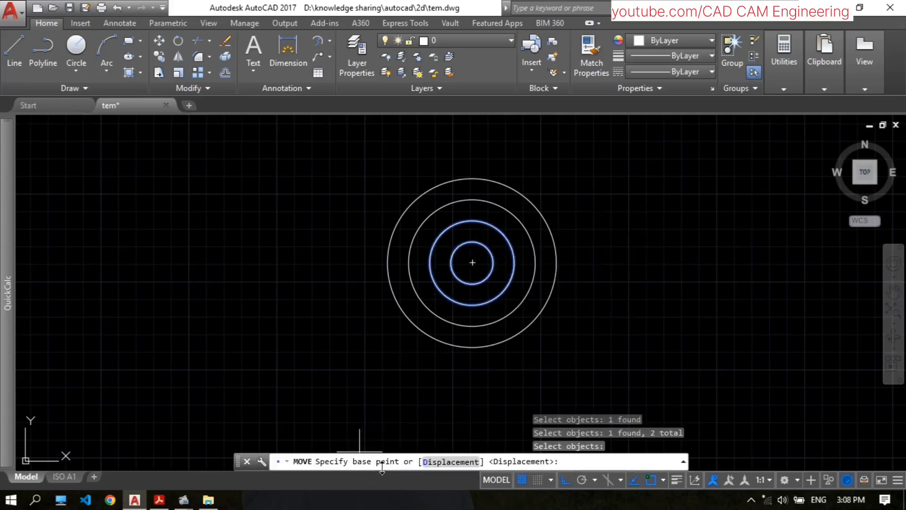
pyautogui.click(472, 263)
pyautogui.moveTo(274, 263); pyautogui.dragTo(348, 281, button='middle')
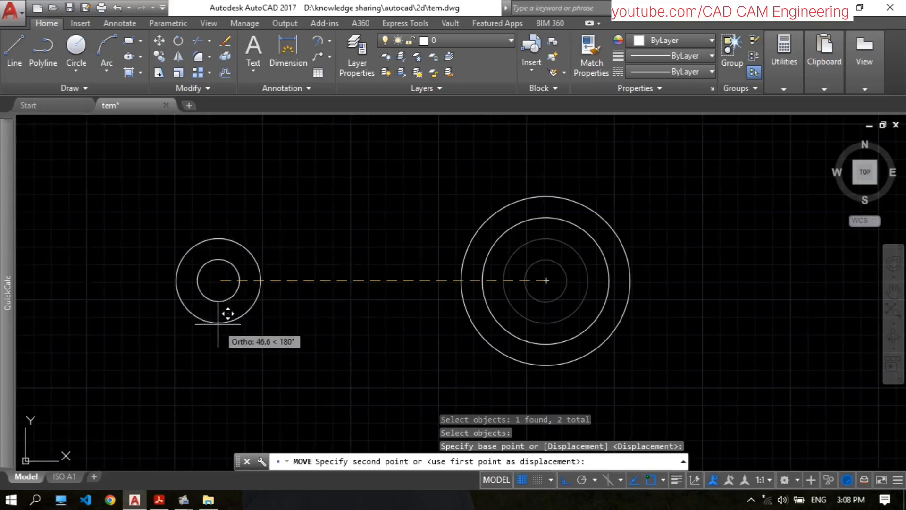
pyautogui.write('48')
pyautogui.press('Return')
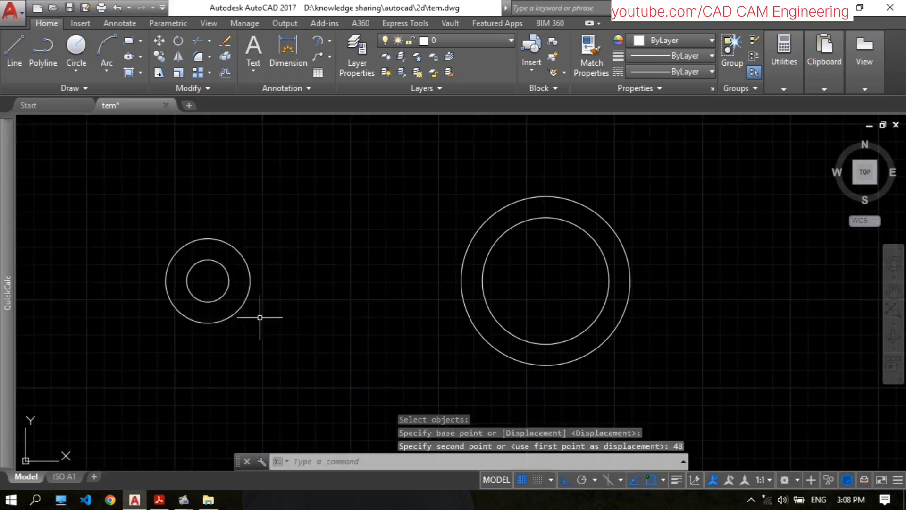
# Switch to 2d_13.pdf in Acrobat, circle the R48 dimension in red and compare the reference with the AutoCAD drawing
pyautogui.click(159, 499)
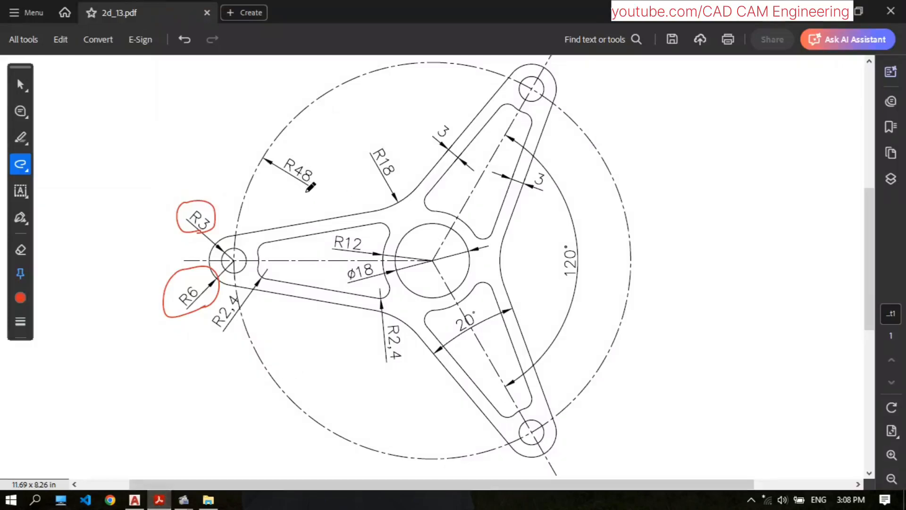
pyautogui.moveTo(311, 188)
pyautogui.mouseDown()
pyautogui.moveTo(277, 155)
pyautogui.moveTo(309, 178)
pyautogui.mouseUp()
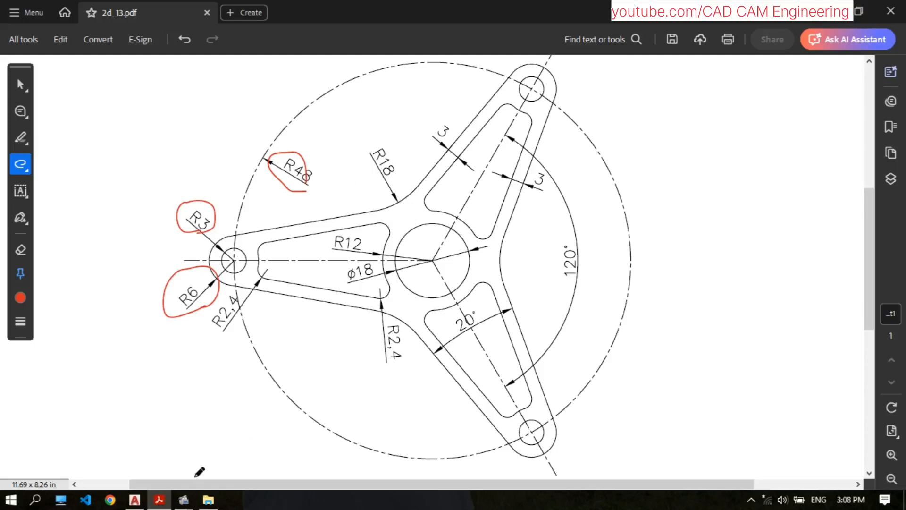
pyautogui.click(135, 500)
pyautogui.moveTo(446, 220); pyautogui.dragTo(437, 237, button='middle')
pyautogui.scroll(-2, 299, 217)
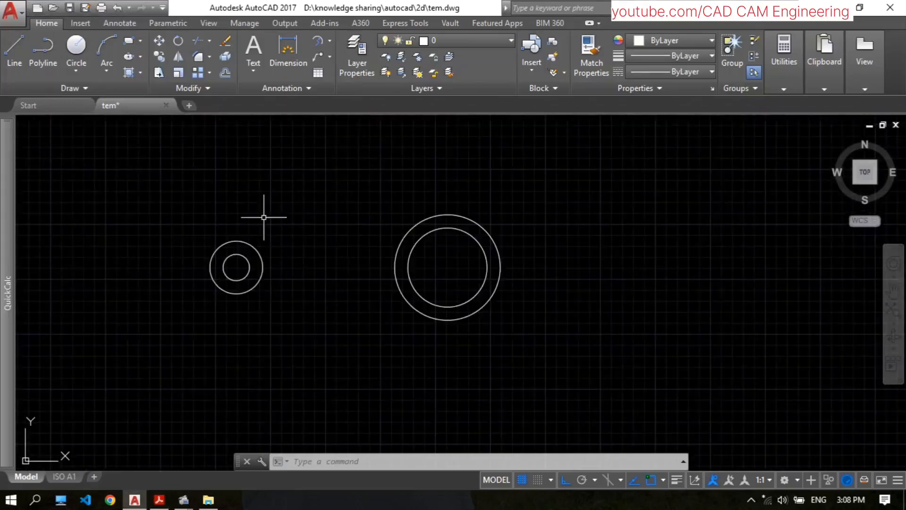
pyautogui.scroll(1, 269, 212)
pyautogui.click(159, 500)
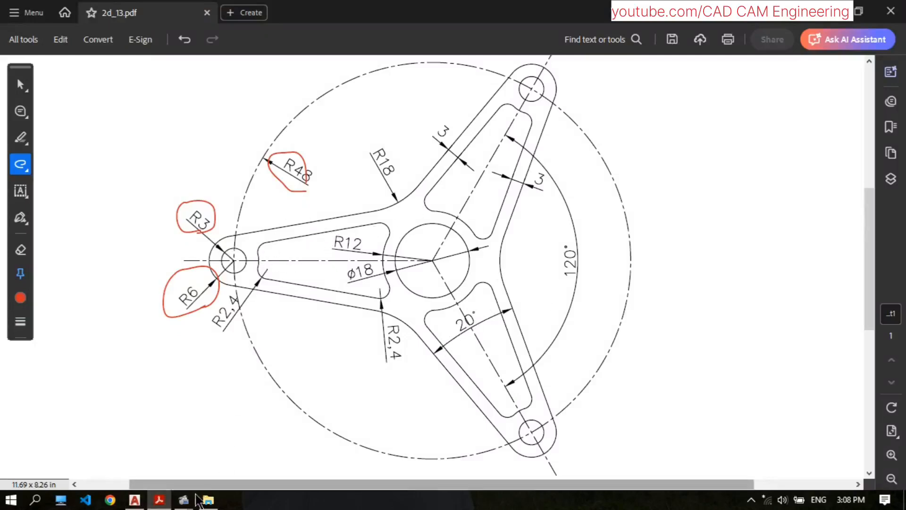
# In AutoCAD, with Ortho off, draw a line at 10° from the top quadrant of the radius 6 circle to just past the large circles' centre
pyautogui.click(134, 500)
pyautogui.moveTo(292, 231); pyautogui.dragTo(293, 245, button='middle')
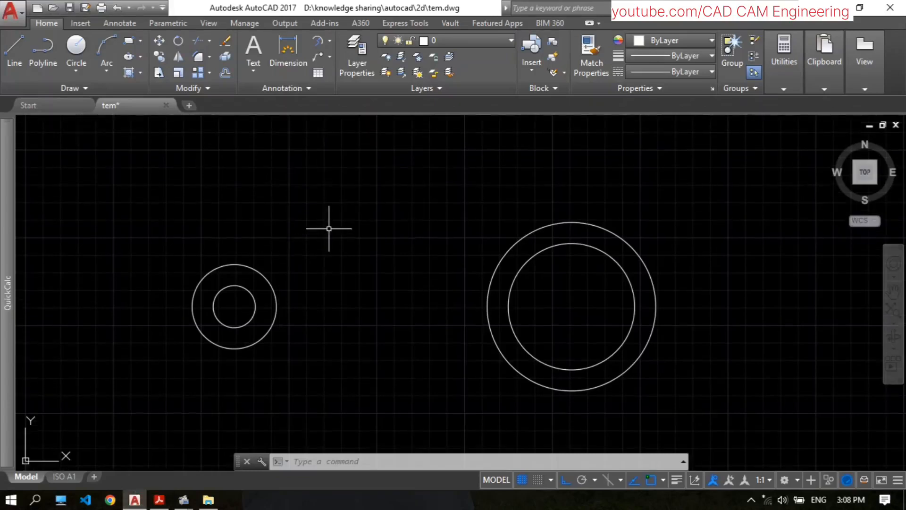
pyautogui.write('L')
pyautogui.press('Return')
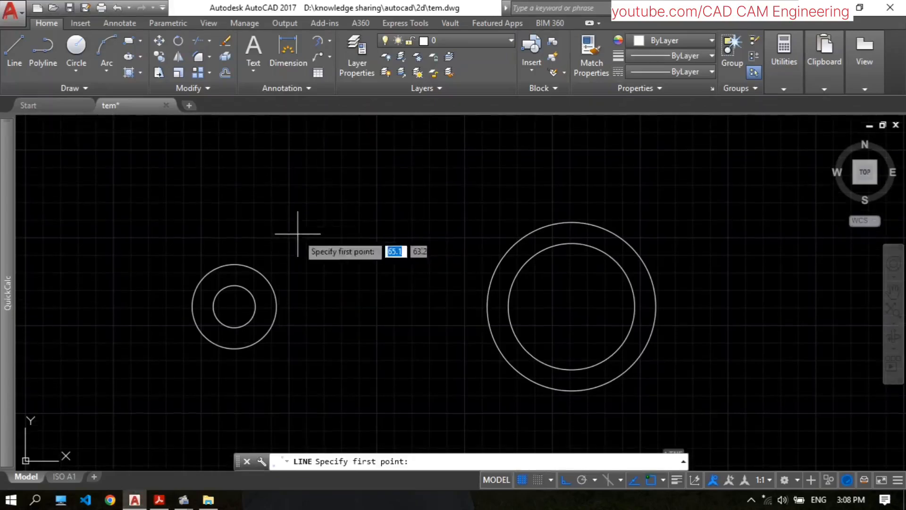
pyautogui.click(234, 264)
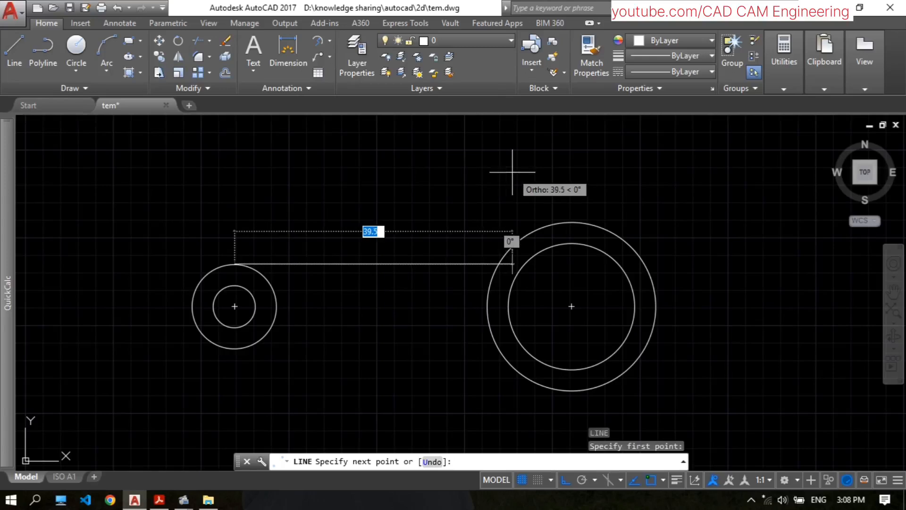
pyautogui.press('F8')
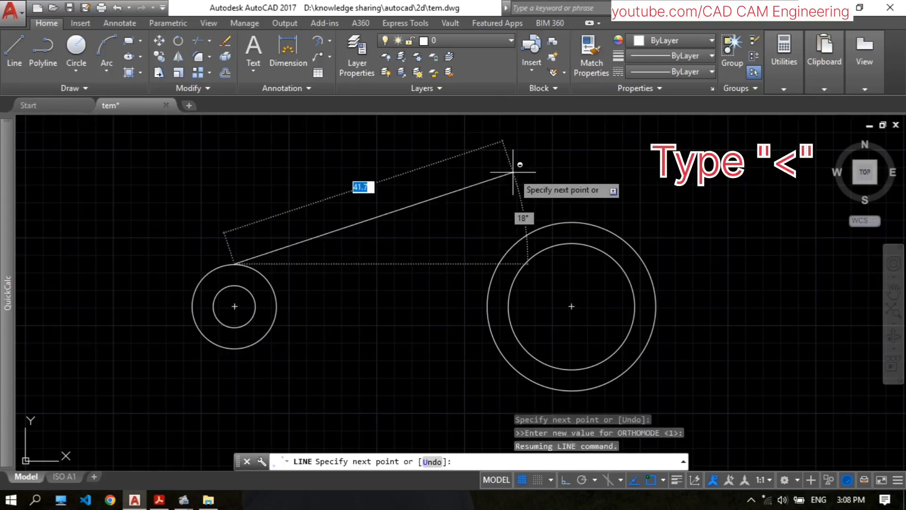
pyautogui.write('<')
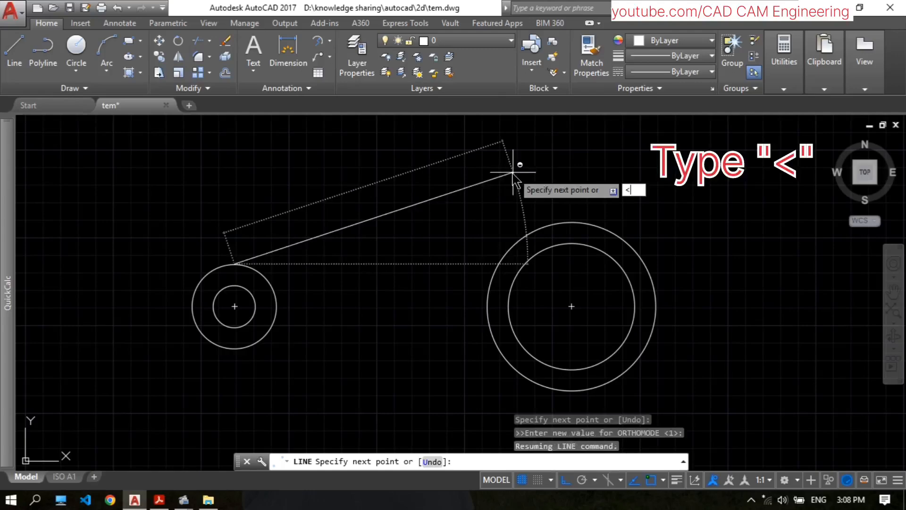
pyautogui.write('10')
pyautogui.press('Return')
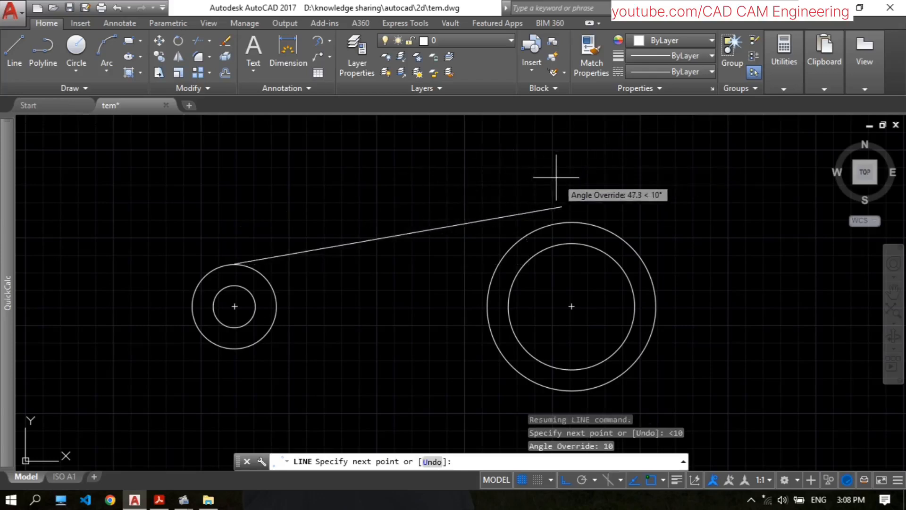
pyautogui.click(585, 171)
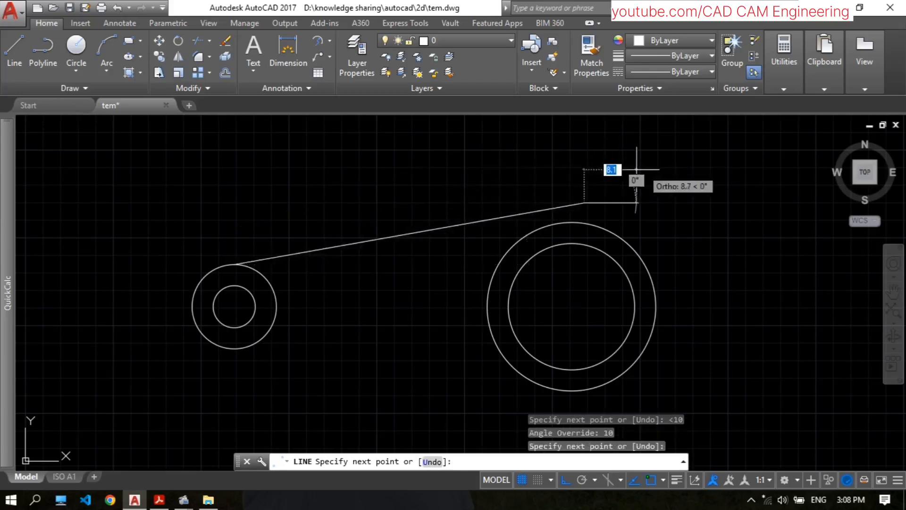
pyautogui.press('Return')
# Draw a line from a tangent point on the upper side of the radius 6 circle to the far end of the 10° line
pyautogui.scroll(4, 255, 260)
pyautogui.scroll(3, 198, 283)
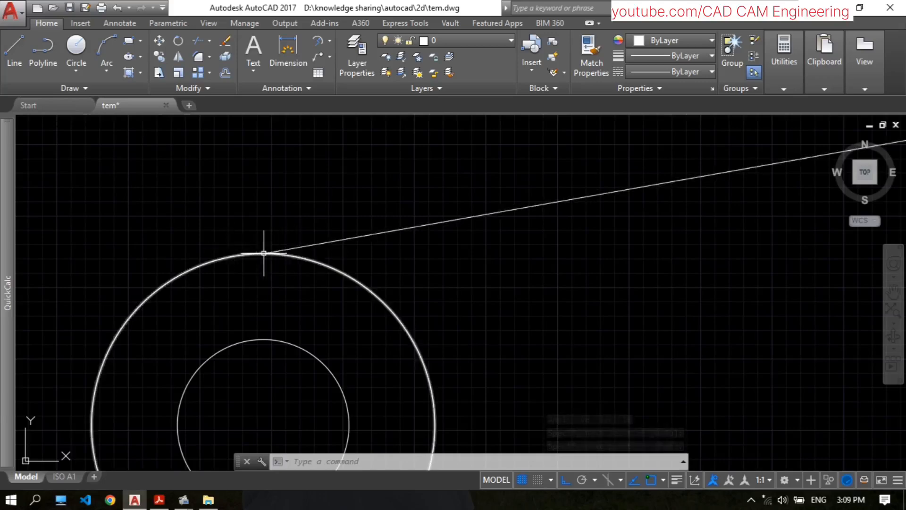
pyautogui.scroll(-3, 316, 232)
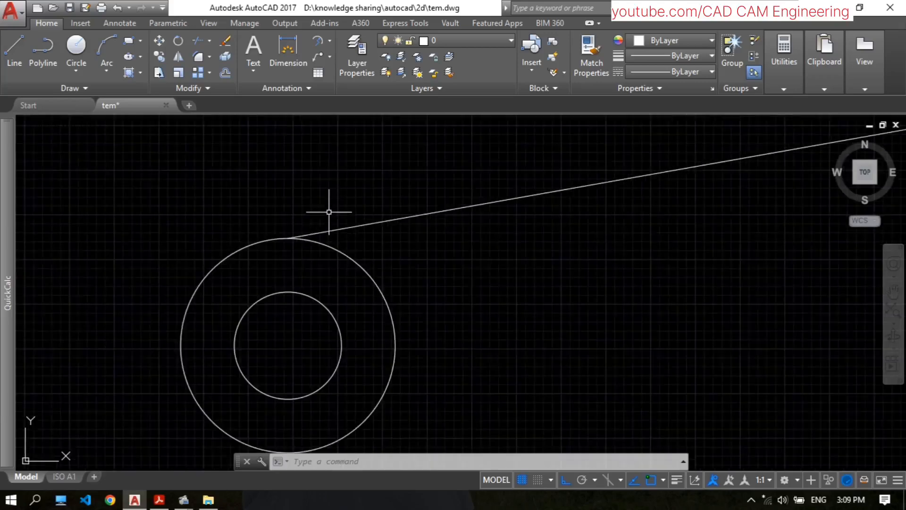
pyautogui.write('l')
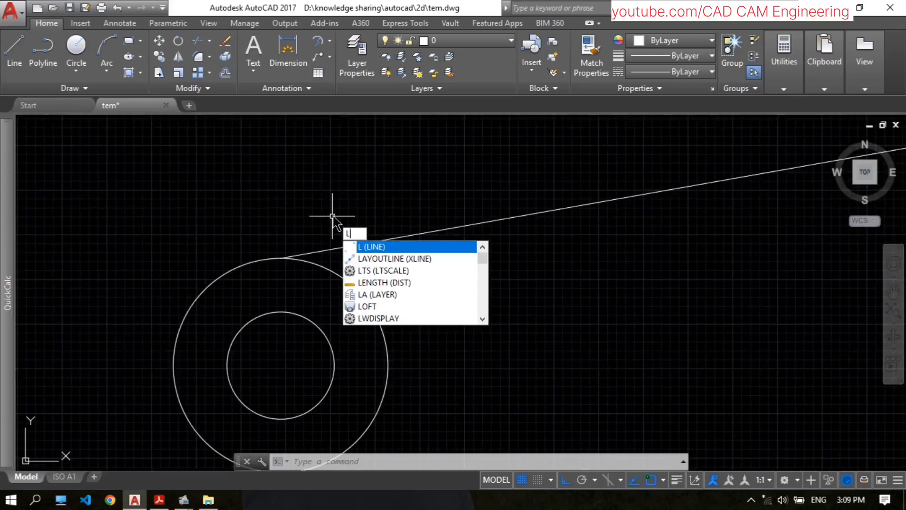
pyautogui.press('Return')
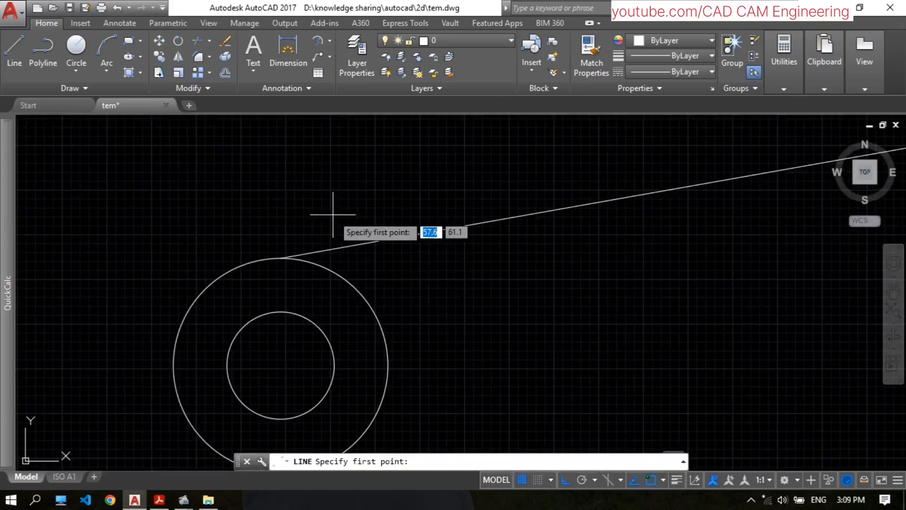
pyautogui.press('shift')
pyautogui.keyDown('shift'); pyautogui.rightClick(292, 205); pyautogui.keyUp('shift')
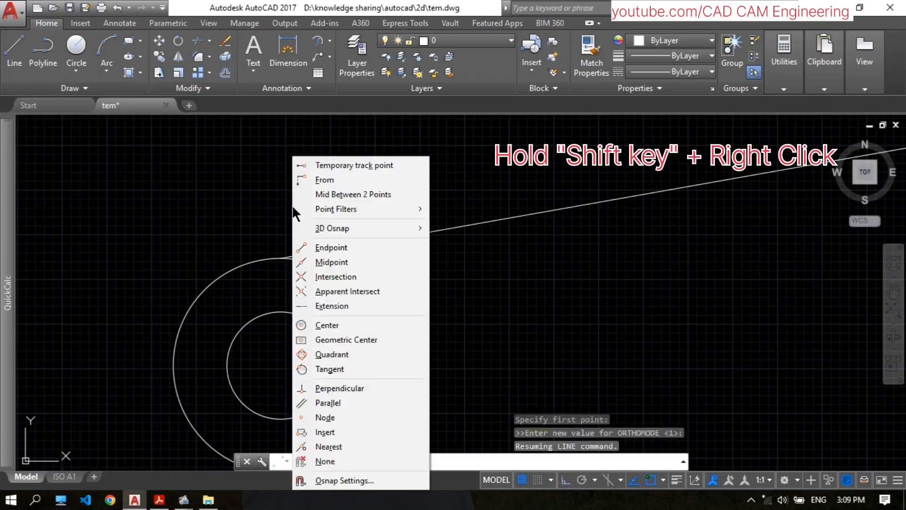
pyautogui.click(336, 369)
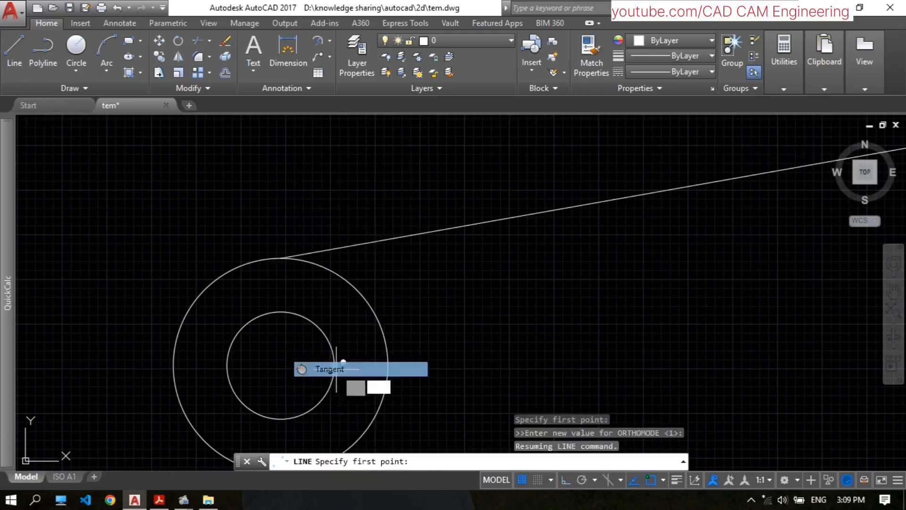
pyautogui.click(225, 275)
pyautogui.scroll(-3, 292, 227)
pyautogui.scroll(1, 369, 206)
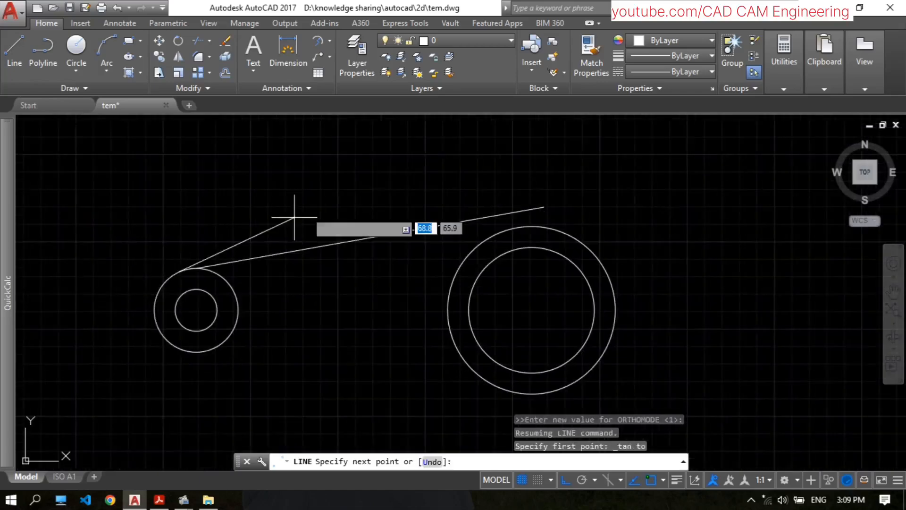
pyautogui.click(543, 206)
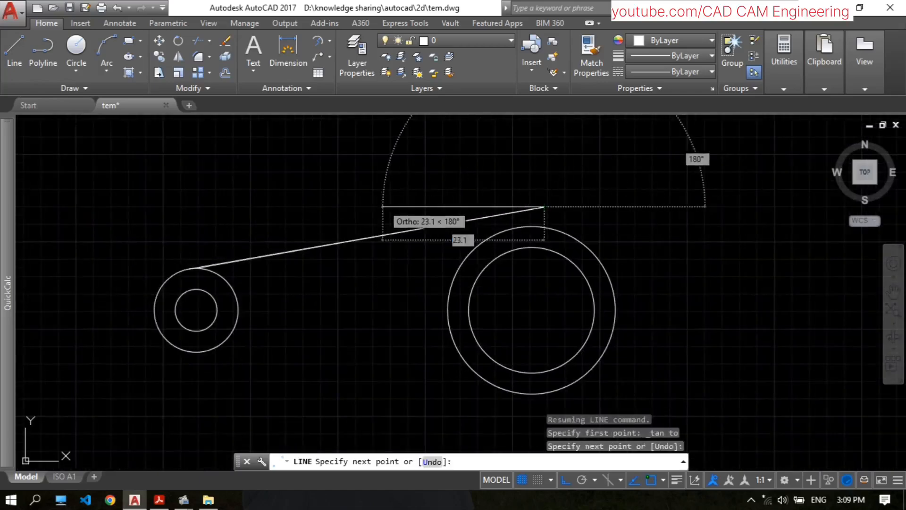
pyautogui.press('Escape')
# Erase the 10° construction line starting at the radius 6 circle's top quadrant, keeping the tangent line
pyautogui.scroll(5, 210, 265)
pyautogui.moveTo(133, 281); pyautogui.dragTo(197, 282, button='middle')
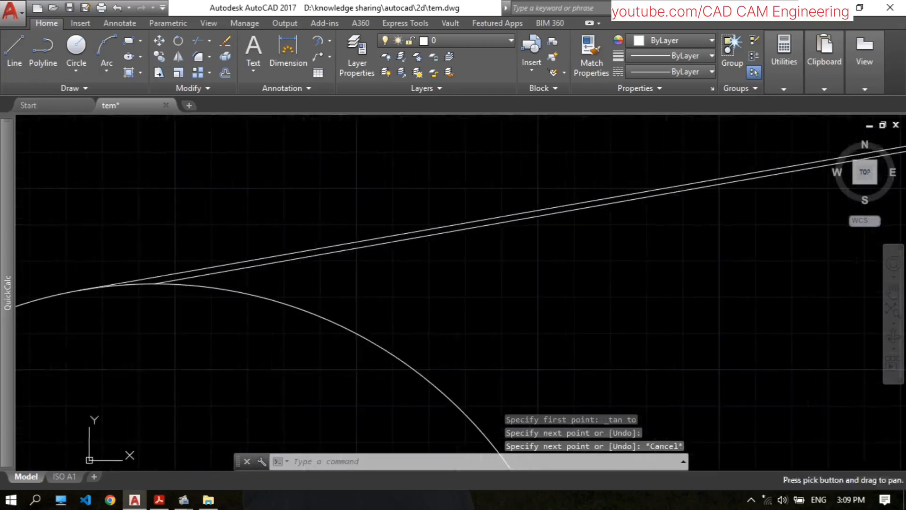
pyautogui.write('e')
pyautogui.press('Return')
pyautogui.click(239, 263)
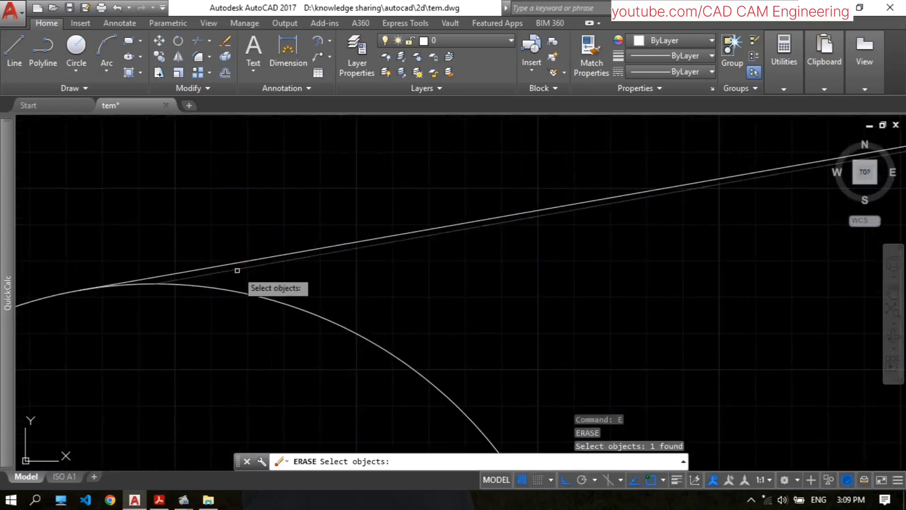
pyautogui.scroll(-3, 383, 254)
pyautogui.scroll(4, 307, 264)
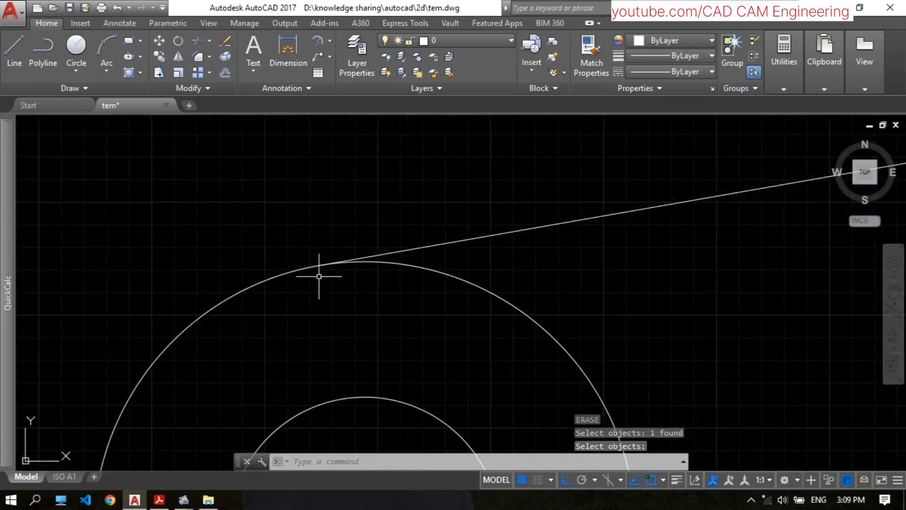
pyautogui.scroll(-8, 603, 237)
pyautogui.scroll(1, 449, 219)
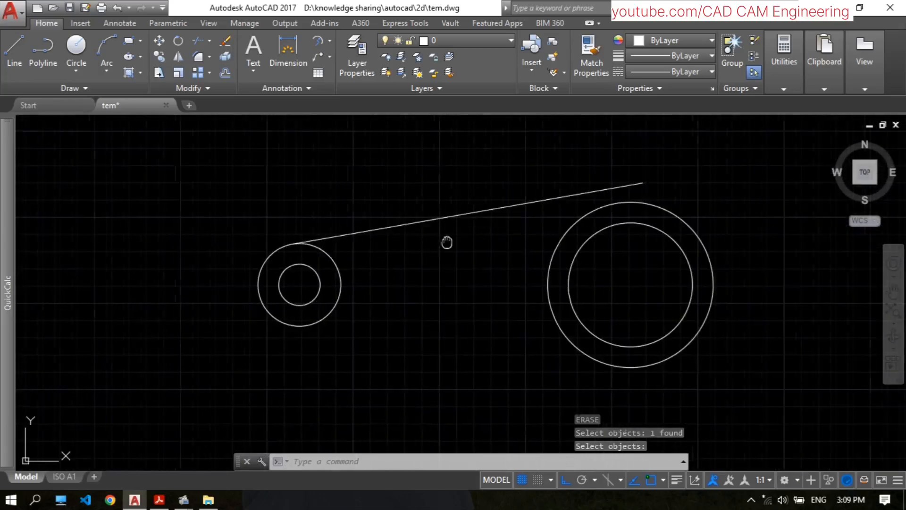
# Mirror the upper tangent line about the axis through the centres of the small and large circles, keeping the source line
pyautogui.moveTo(458, 243); pyautogui.dragTo(448, 244, button='middle')
pyautogui.write('MI')
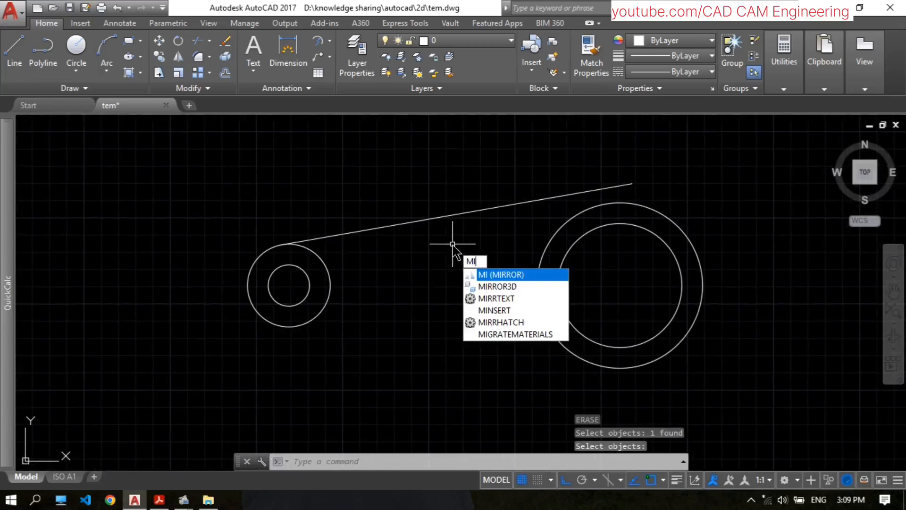
pyautogui.press('Return')
pyautogui.click(381, 230)
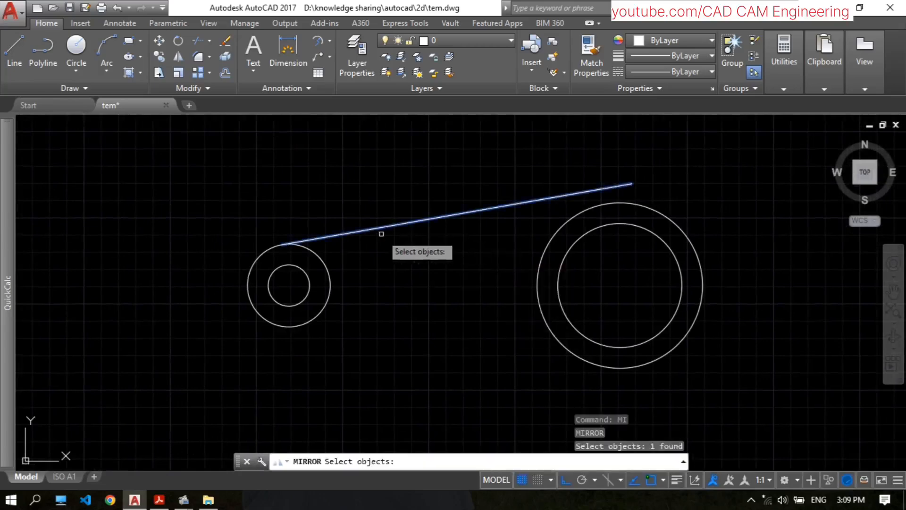
pyautogui.press('Return')
pyautogui.click(290, 285)
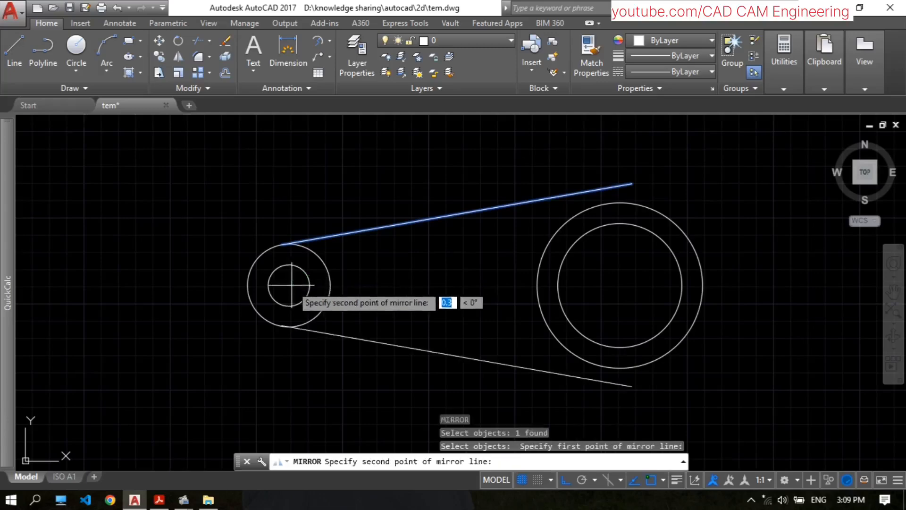
pyautogui.click(620, 285)
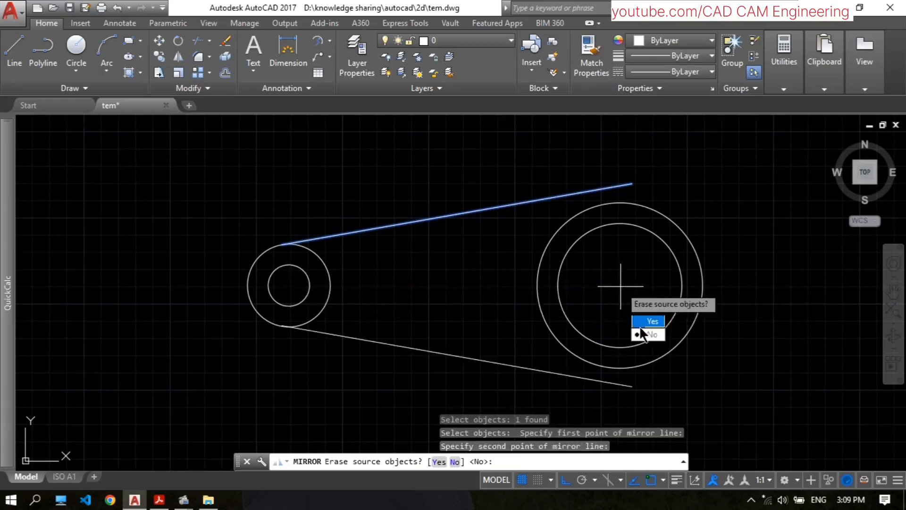
pyautogui.click(651, 336)
# Inspect both tangent lines at the radius 6 circle and check the arm's inner pocket dimensions in 2d_13.pdf in Acrobat
pyautogui.scroll(3, 411, 251)
pyautogui.scroll(-5, 389, 251)
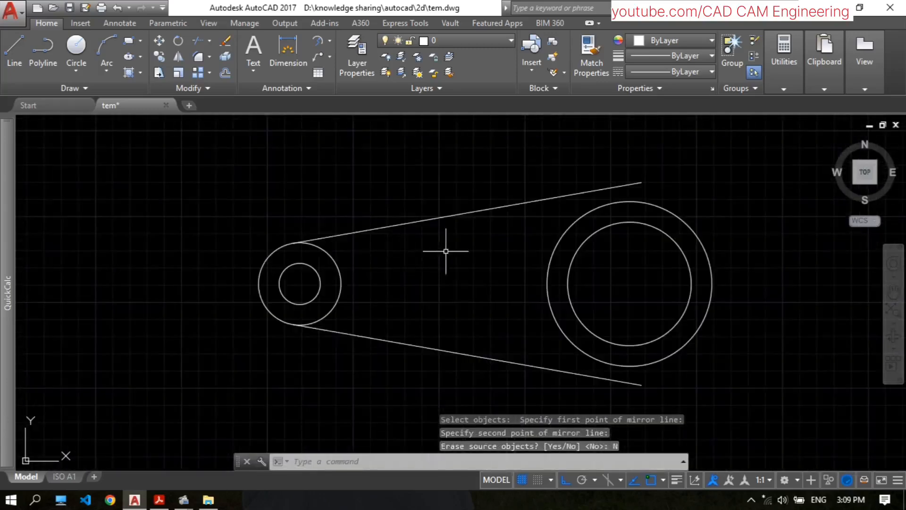
pyautogui.scroll(2, 446, 251)
pyautogui.moveTo(364, 251); pyautogui.dragTo(356, 251, button='middle')
pyautogui.scroll(4, 215, 234)
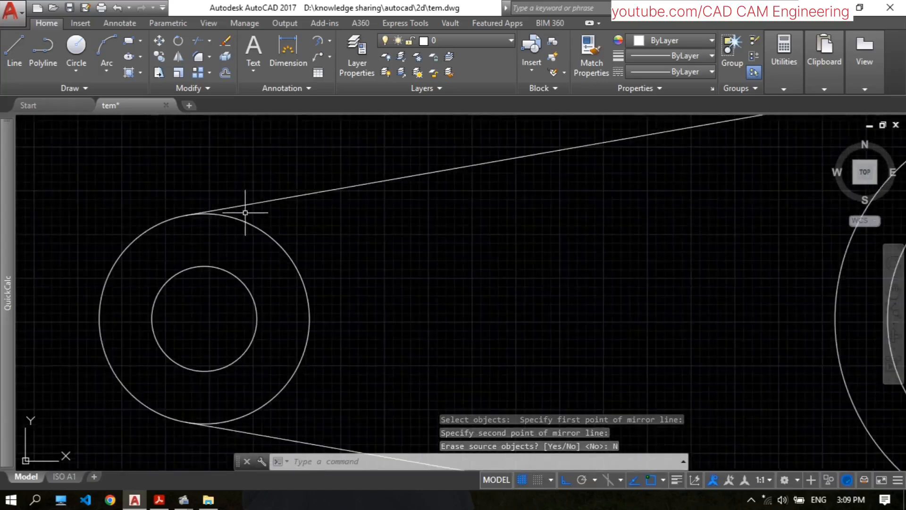
pyautogui.scroll(-4, 301, 213)
pyautogui.scroll(4, 263, 237)
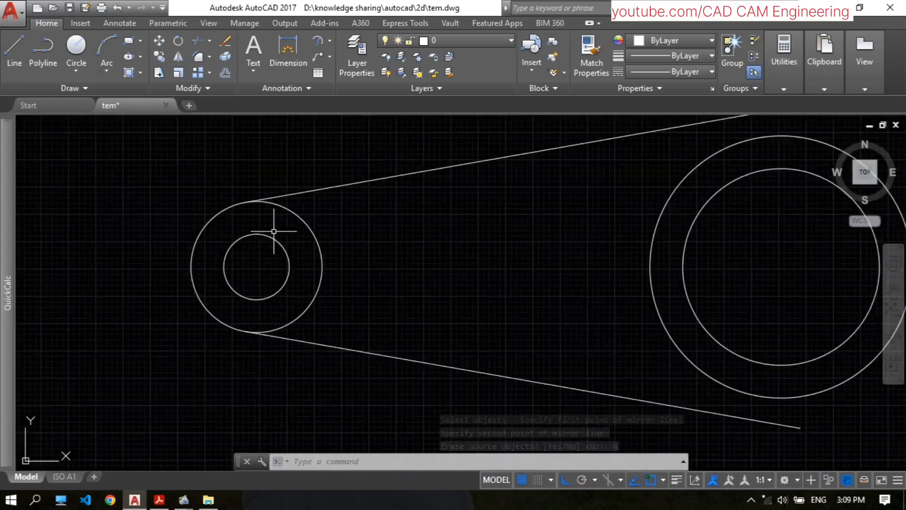
pyautogui.scroll(-5, 349, 231)
pyautogui.scroll(1, 356, 280)
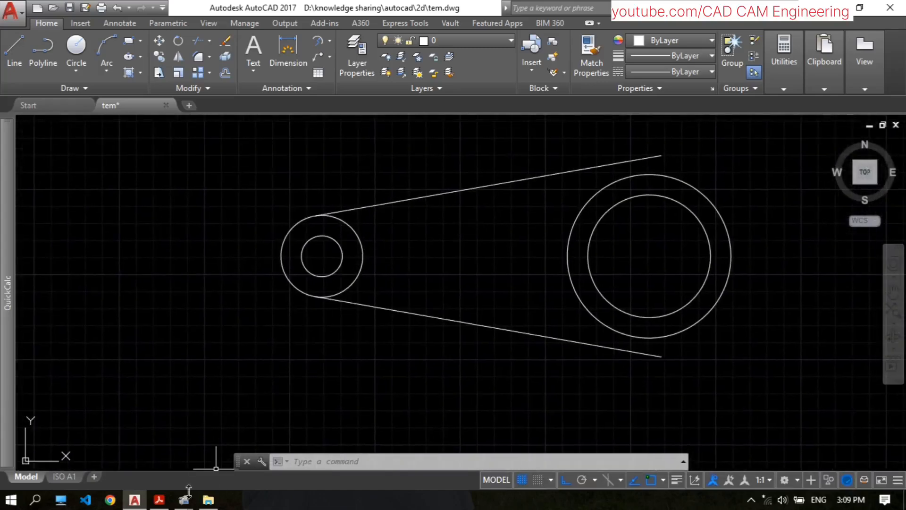
pyautogui.click(159, 500)
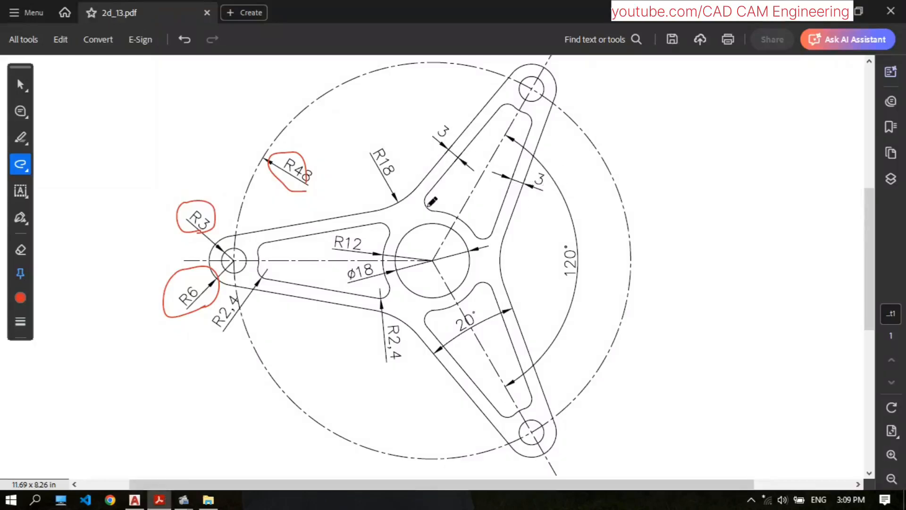
pyautogui.hotkey('alt', 'Tab')
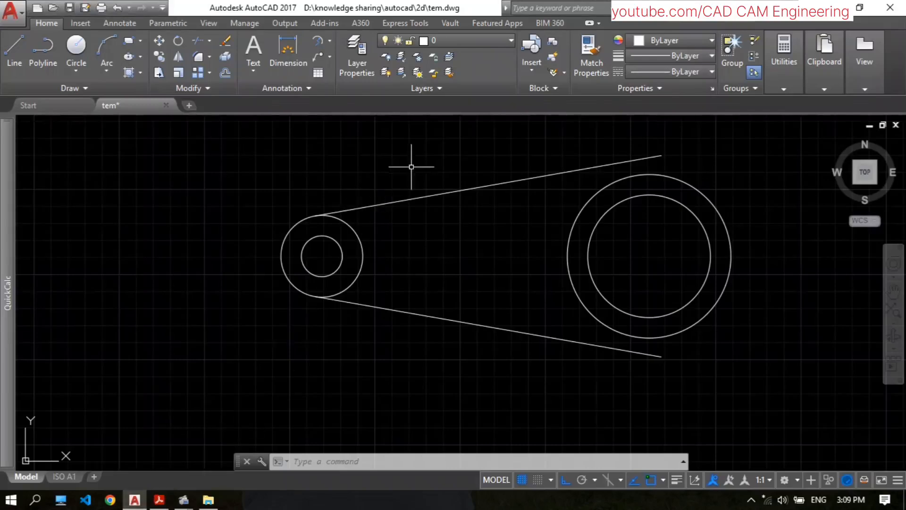
# In AutoCAD, offset the upper and lower tangent lines 3 units towards the inside of the arm
pyautogui.scroll(1, 415, 179)
pyautogui.scroll(-1, 380, 189)
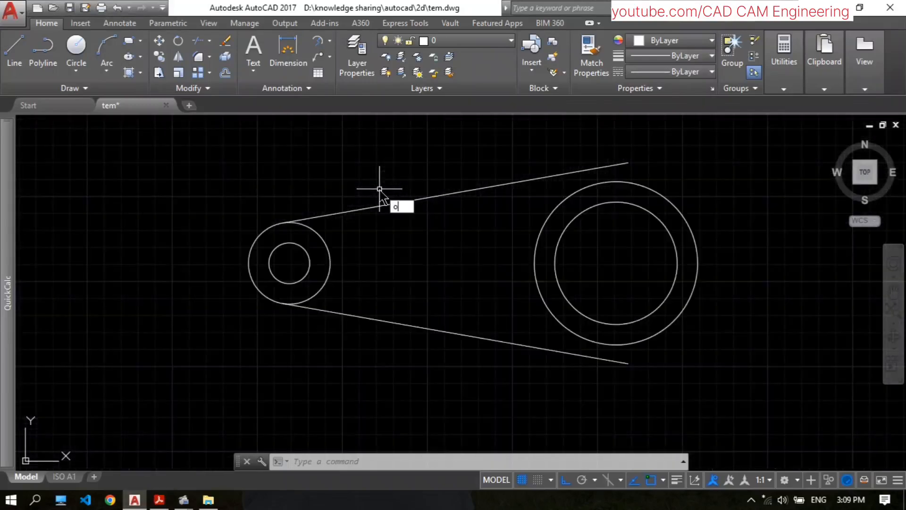
pyautogui.press('Return')
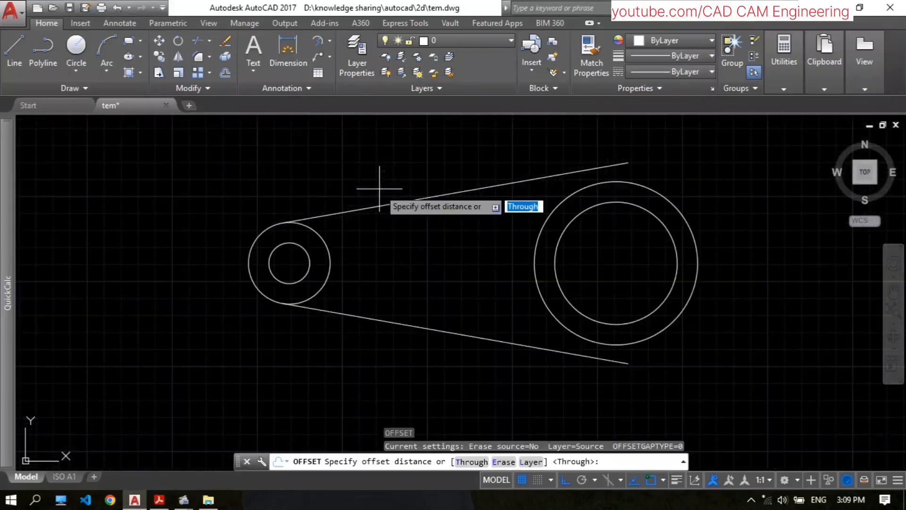
pyautogui.press('Return')
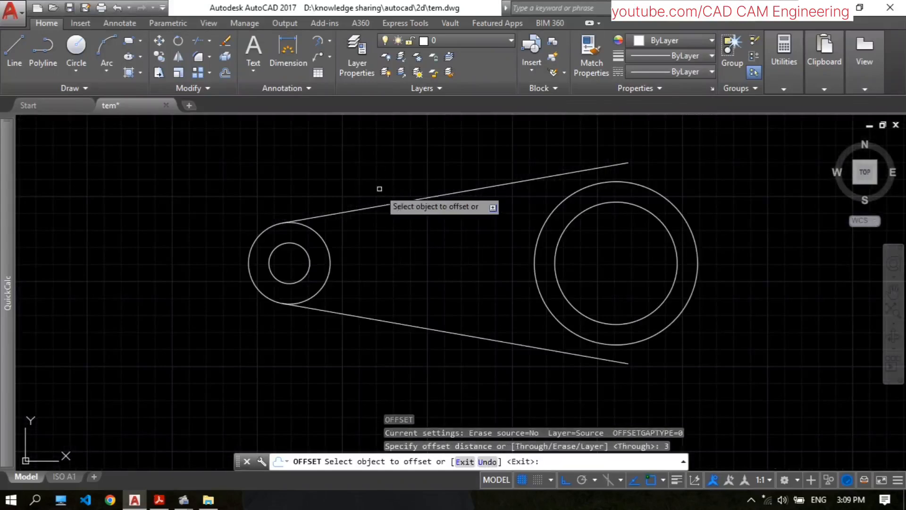
pyautogui.click(401, 202)
pyautogui.click(396, 226)
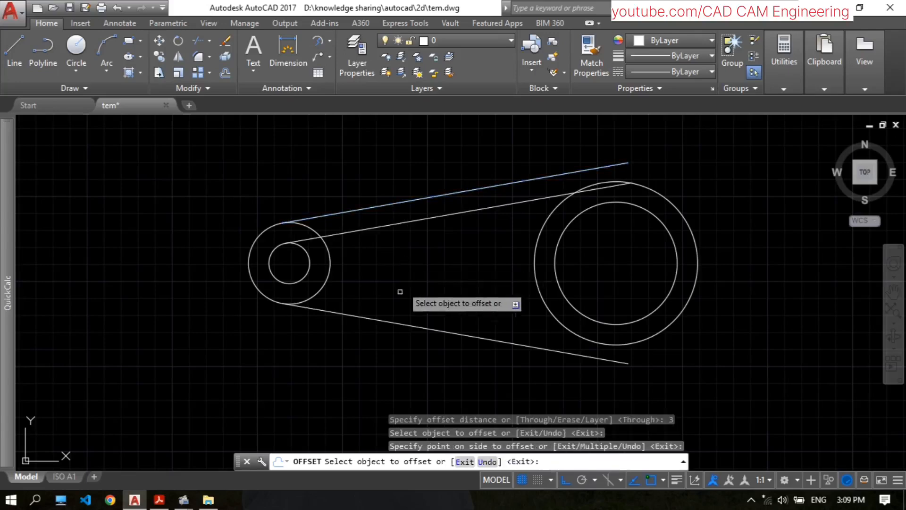
pyautogui.click(391, 322)
pyautogui.click(399, 307)
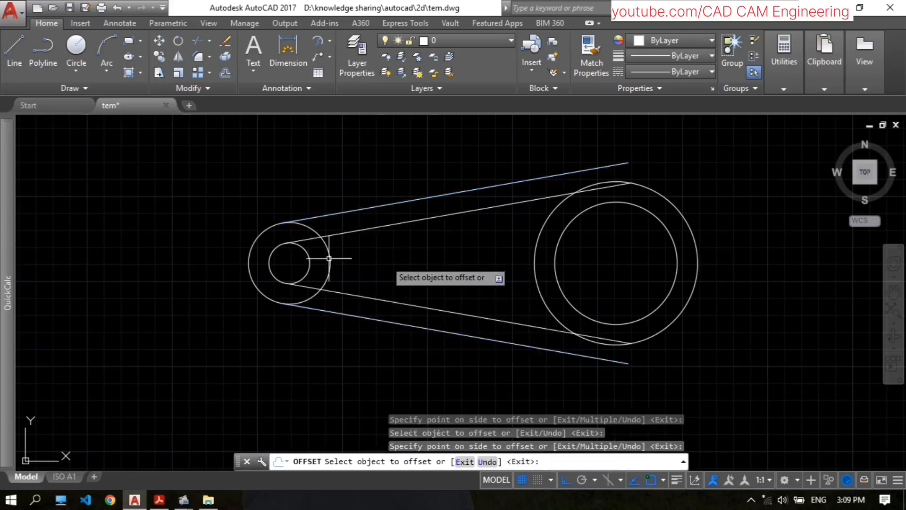
pyautogui.press('Return')
# Trim the offset lines inside the radius 6 circle and that circle's arcs between the inner and outer lines
pyautogui.scroll(4, 312, 255)
pyautogui.scroll(-5, 311, 235)
pyautogui.scroll(3, 378, 240)
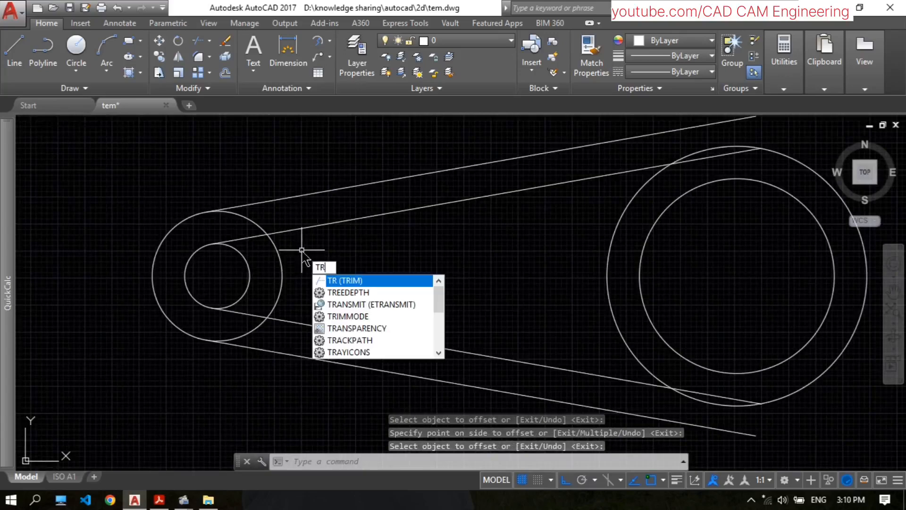
pyautogui.write('tr')
pyautogui.press('Return')
pyautogui.click(243, 238)
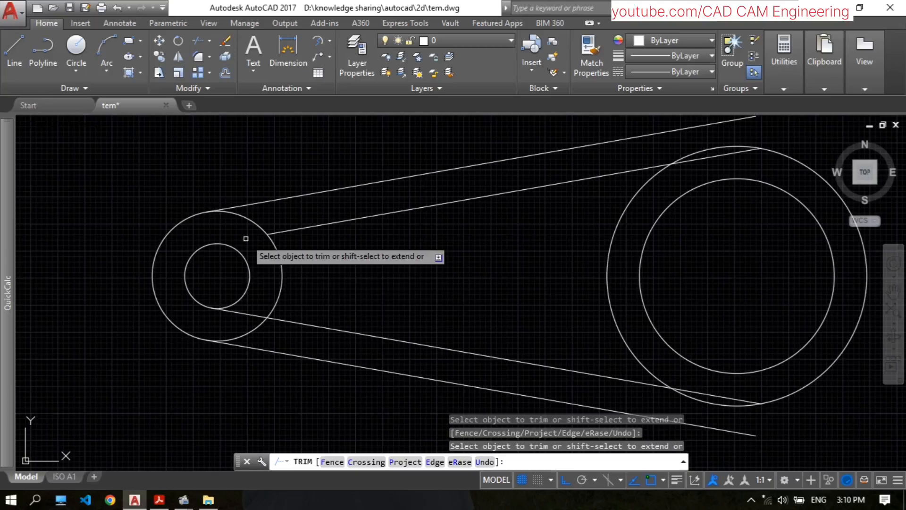
pyautogui.click(247, 313)
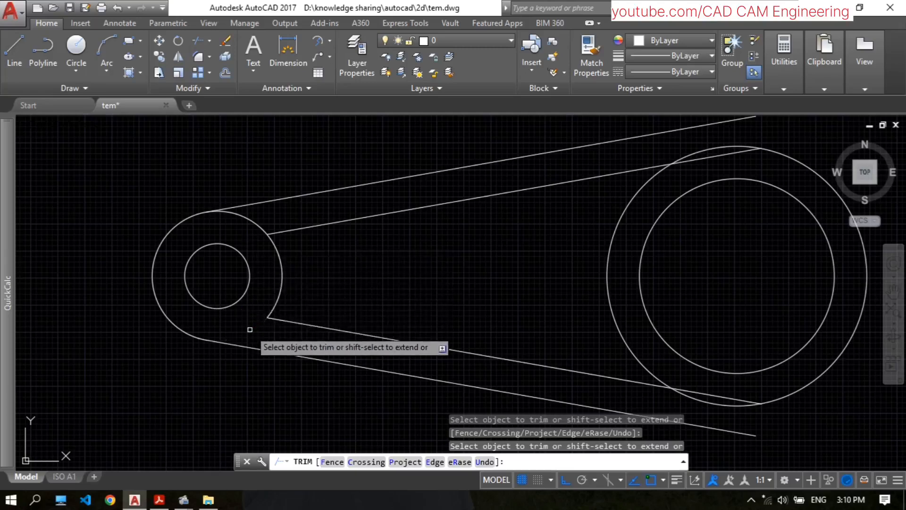
pyautogui.click(255, 223)
# Trim both inner offset lines where they run inside the radius 12 hub circle
pyautogui.scroll(-3, 285, 222)
pyautogui.moveTo(418, 213); pyautogui.dragTo(403, 218, button='middle')
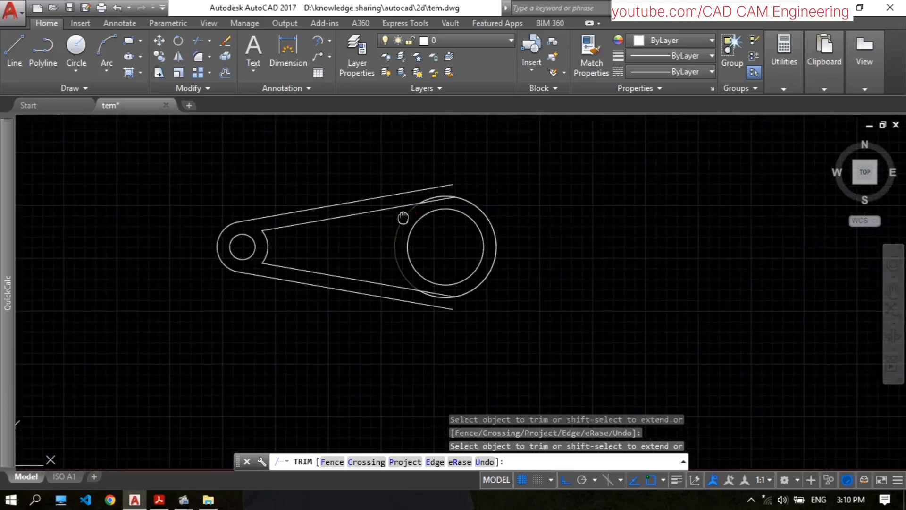
pyautogui.scroll(3, 403, 218)
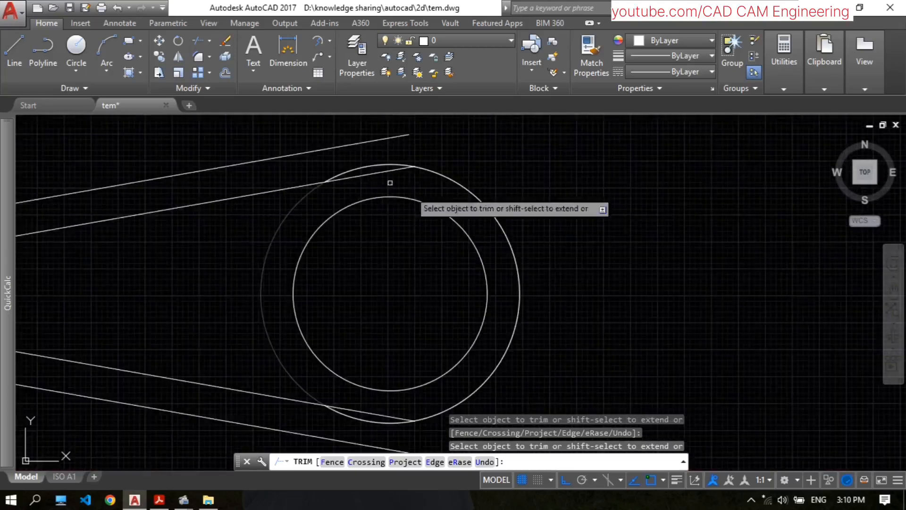
pyautogui.click(344, 410)
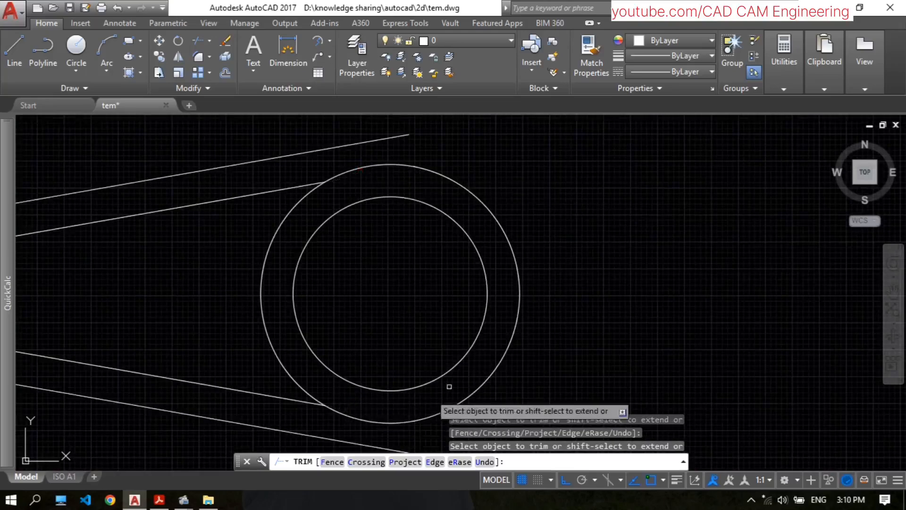
pyautogui.press('Return')
# Erase the tiny leftover piece of the lower offset line at the bottom of the radius 12 circle
pyautogui.scroll(2, 411, 399)
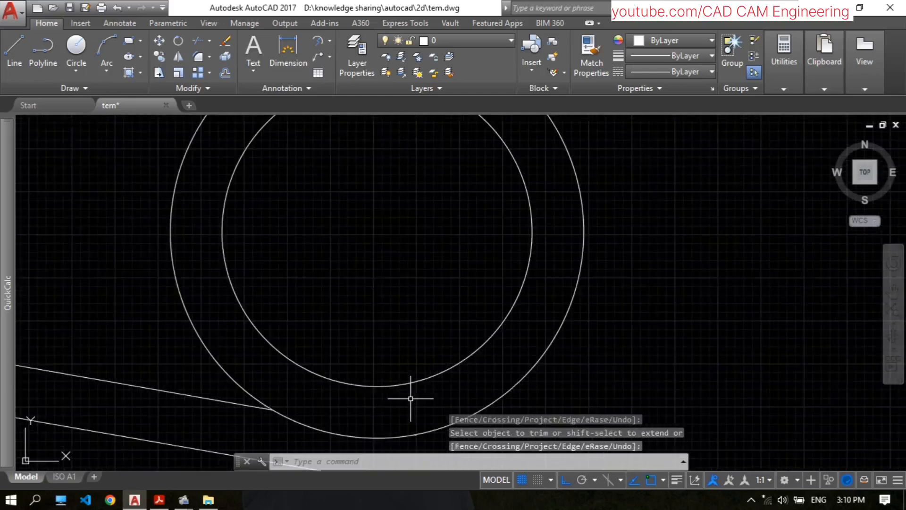
pyautogui.moveTo(411, 399); pyautogui.dragTo(378, 250, button='middle')
pyautogui.scroll(5, 384, 285)
pyautogui.scroll(3, 380, 294)
pyautogui.write('e')
pyautogui.press('Return')
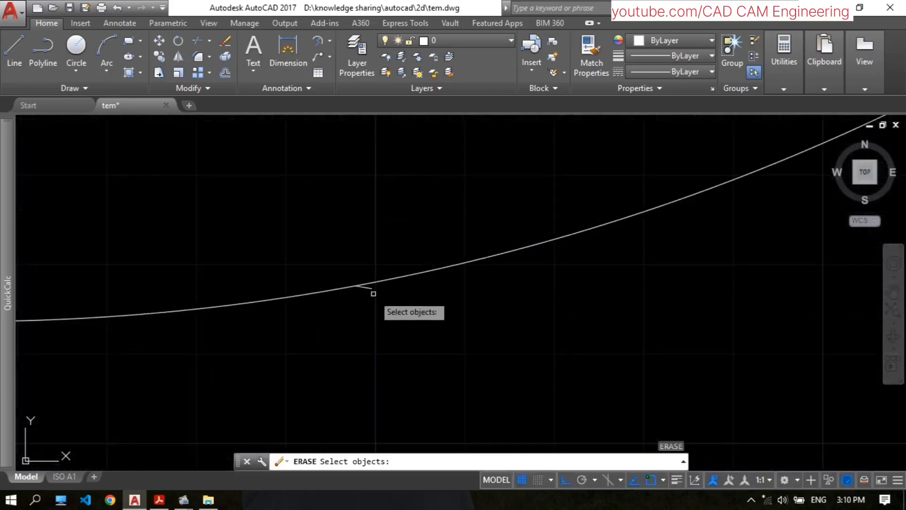
pyautogui.click(370, 289)
pyautogui.press('Return')
pyautogui.scroll(-6, 370, 285)
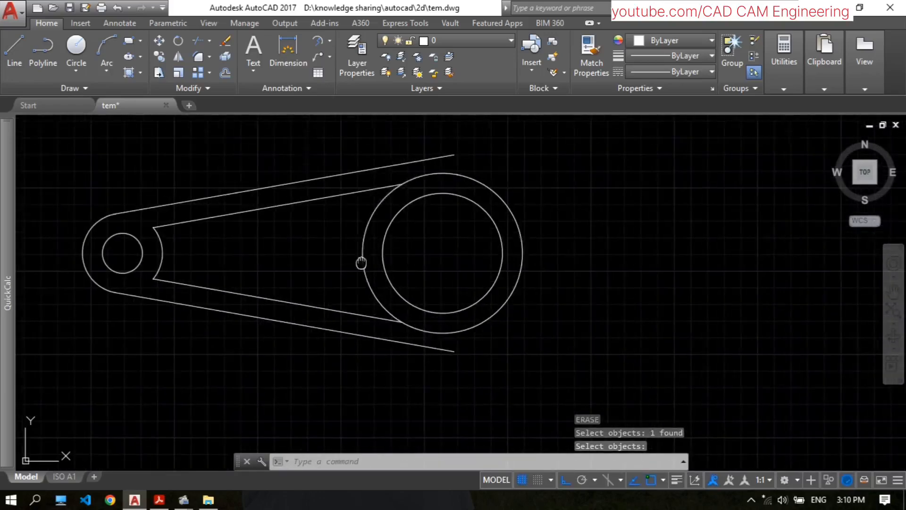
# Check the pocket's corner radii in 2d_13.pdf in Acrobat and return to AutoCAD
pyautogui.moveTo(362, 263); pyautogui.dragTo(386, 252, button='middle')
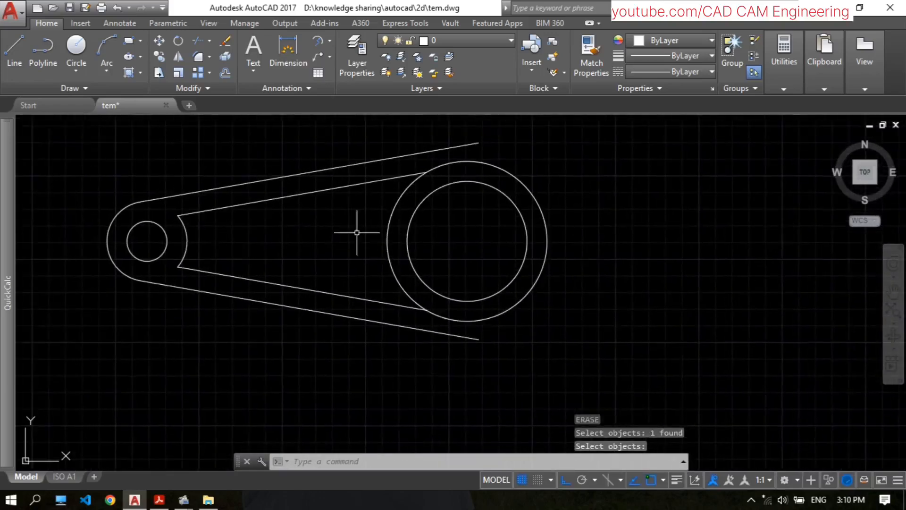
pyautogui.click(159, 500)
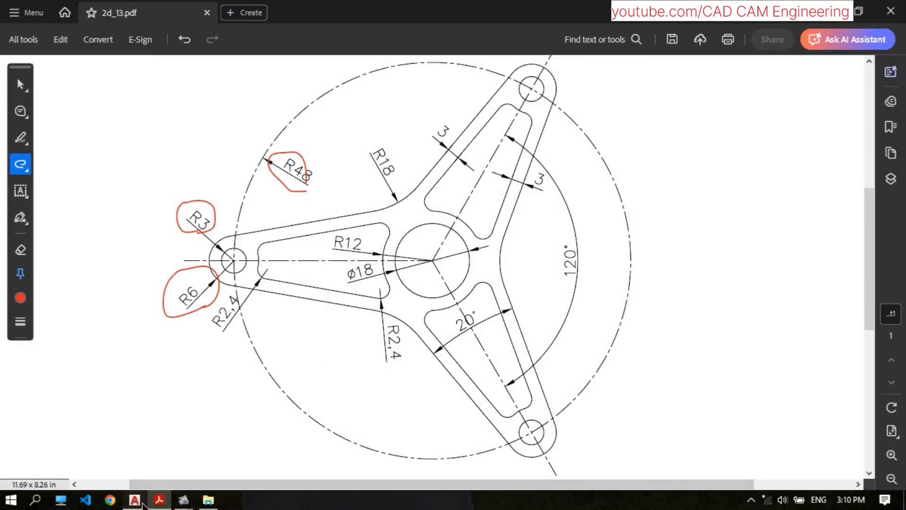
pyautogui.click(141, 501)
# Fillet the two pocket corners beside the radius 3 hole with a 2.4 radius, using the Multiple option
pyautogui.moveTo(272, 241); pyautogui.dragTo(324, 249, button='middle')
pyautogui.scroll(2, 306, 240)
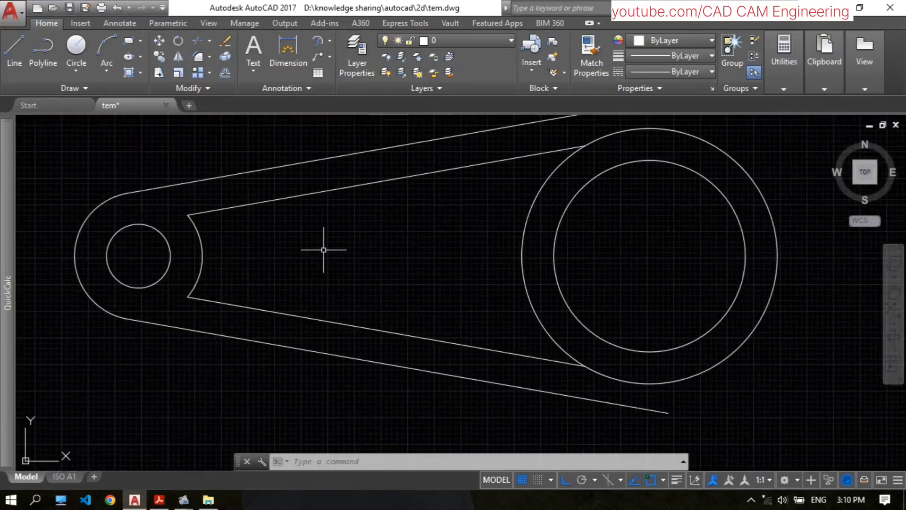
pyautogui.press('Return')
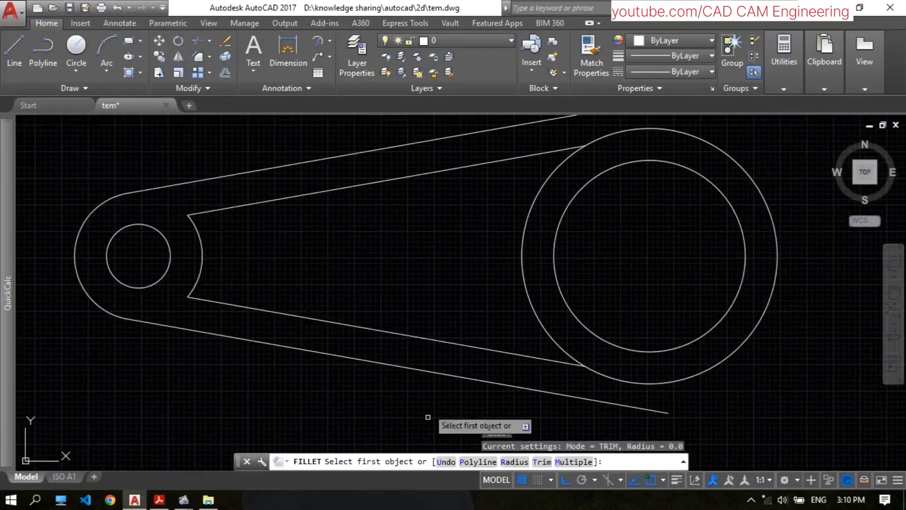
pyautogui.click(515, 461)
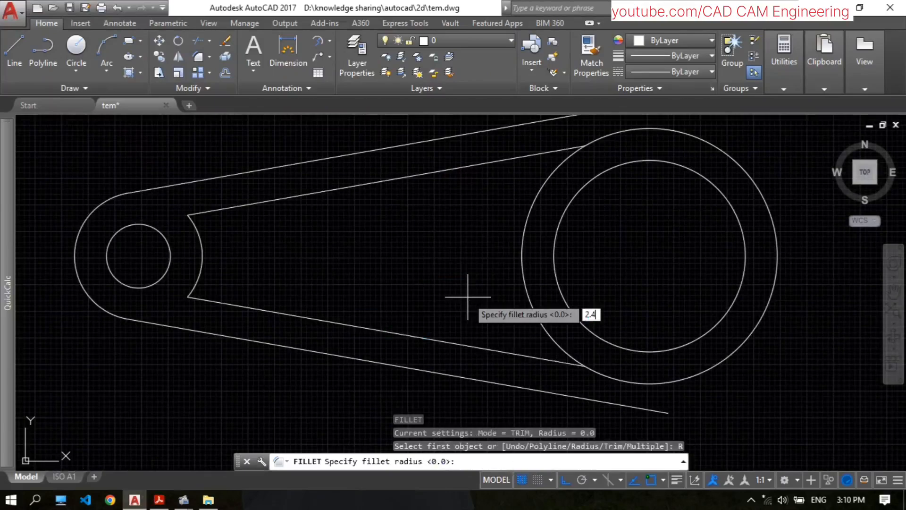
pyautogui.press('Return')
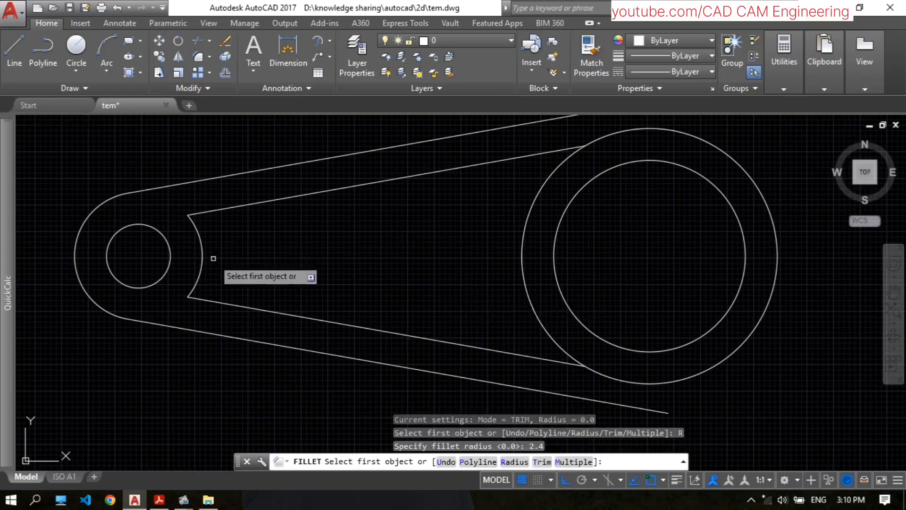
pyautogui.click(570, 462)
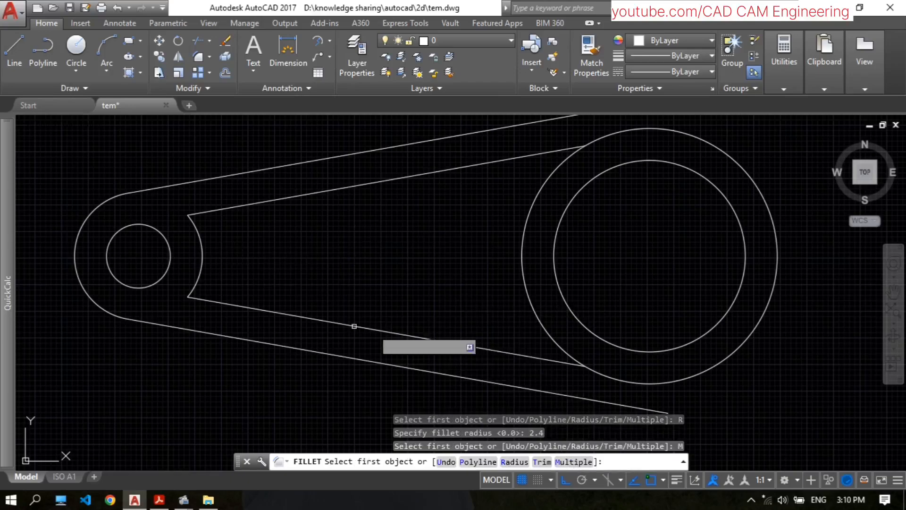
pyautogui.click(200, 298)
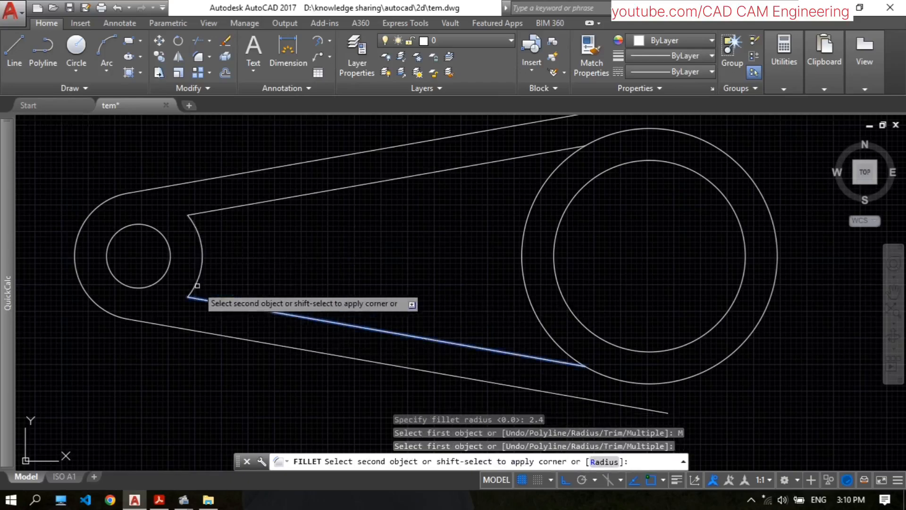
pyautogui.click(196, 232)
pyautogui.click(195, 231)
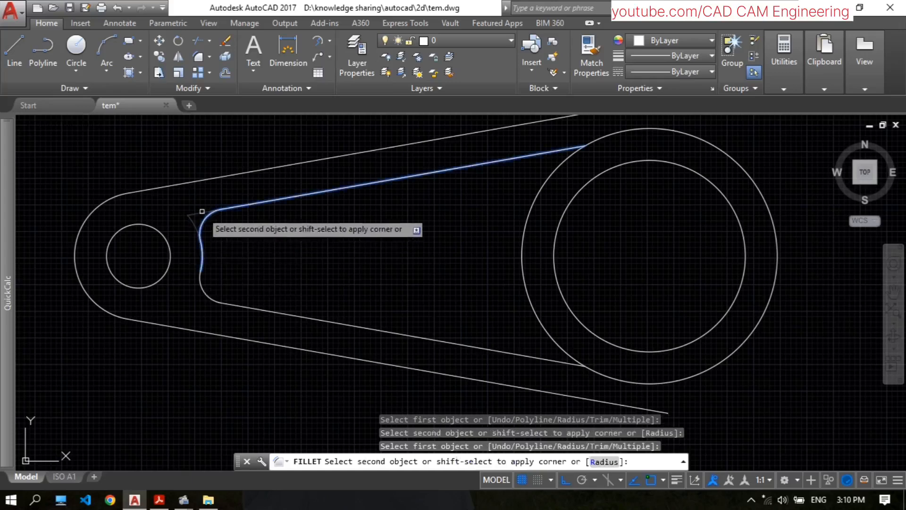
pyautogui.click(208, 212)
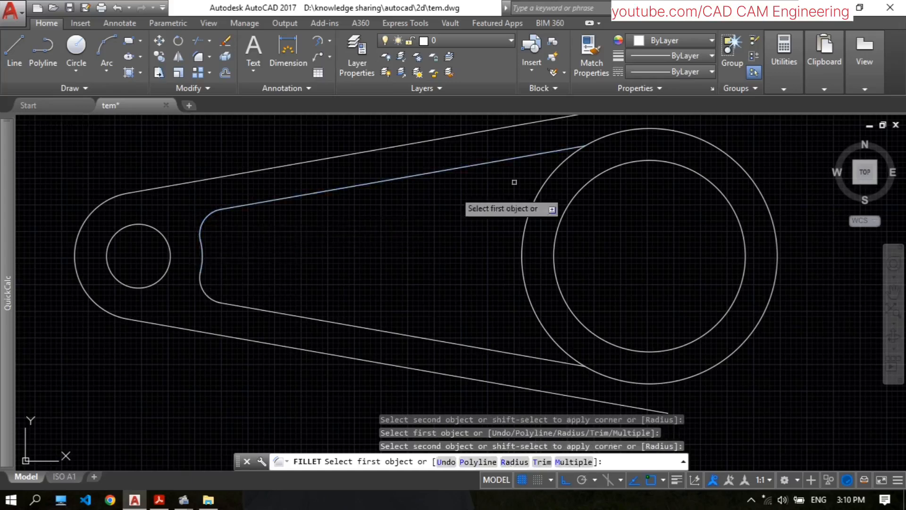
# Fillet both inner offset lines against the radius 12 hub circle with the same 2.4 radius
pyautogui.click(543, 155)
pyautogui.click(553, 170)
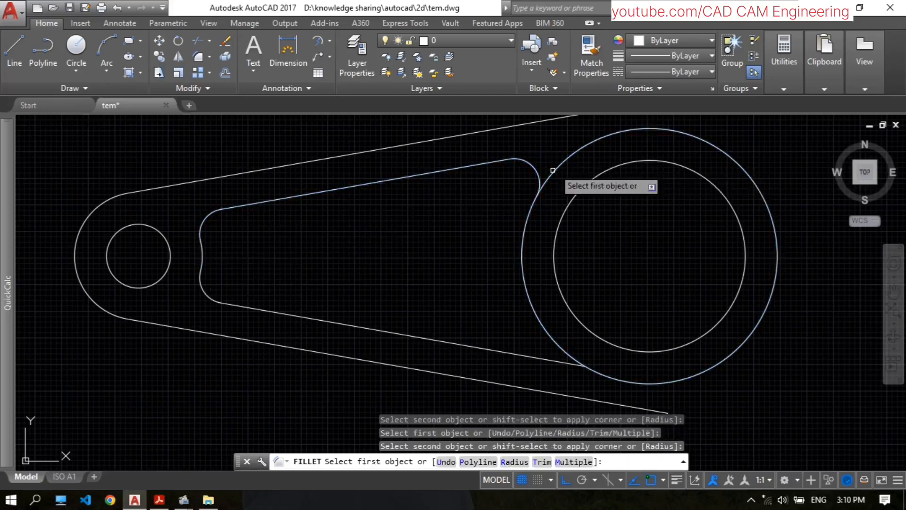
pyautogui.click(538, 359)
pyautogui.click(544, 328)
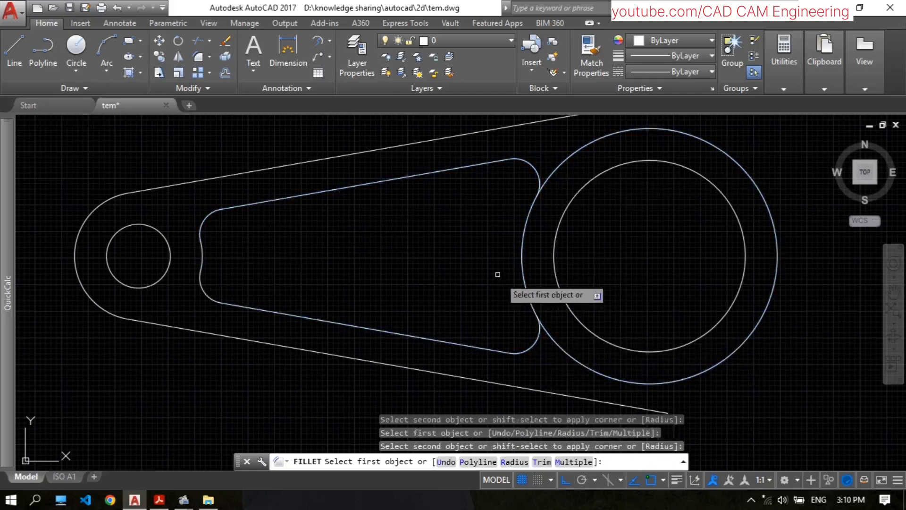
pyautogui.press('Escape')
# Check the spacing of the three arms in 2d_13.pdf in Acrobat and return to AutoCAD
pyautogui.scroll(-5, 453, 246)
pyautogui.moveTo(421, 259); pyautogui.dragTo(392, 270, button='middle')
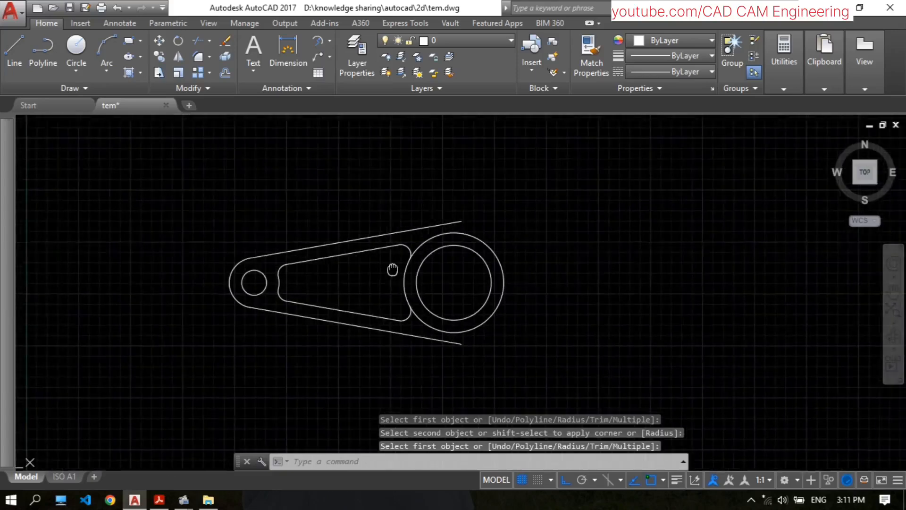
pyautogui.scroll(2, 369, 271)
pyautogui.moveTo(319, 259)
pyautogui.mouseDown(button='middle')
pyautogui.moveTo(315, 241)
pyautogui.moveTo(354, 254)
pyautogui.mouseUp(button='middle')
pyautogui.scroll(-2, 356, 243)
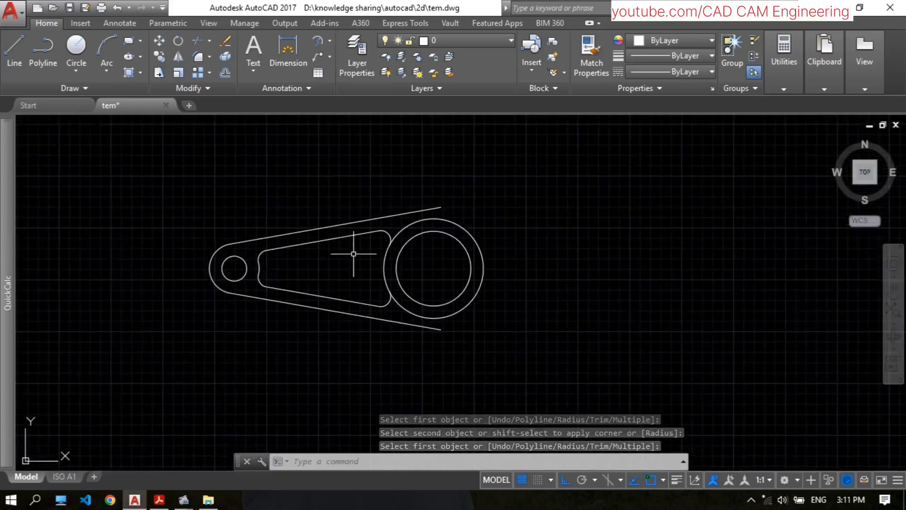
pyautogui.click(159, 499)
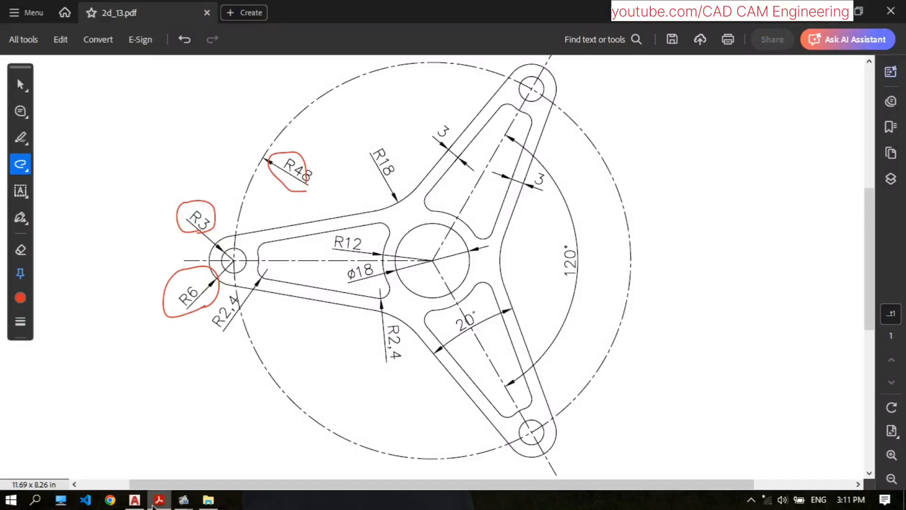
pyautogui.click(135, 500)
pyautogui.moveTo(348, 229)
pyautogui.mouseDown(button='middle')
pyautogui.moveTo(380, 248)
pyautogui.moveTo(374, 250)
pyautogui.mouseUp(button='middle')
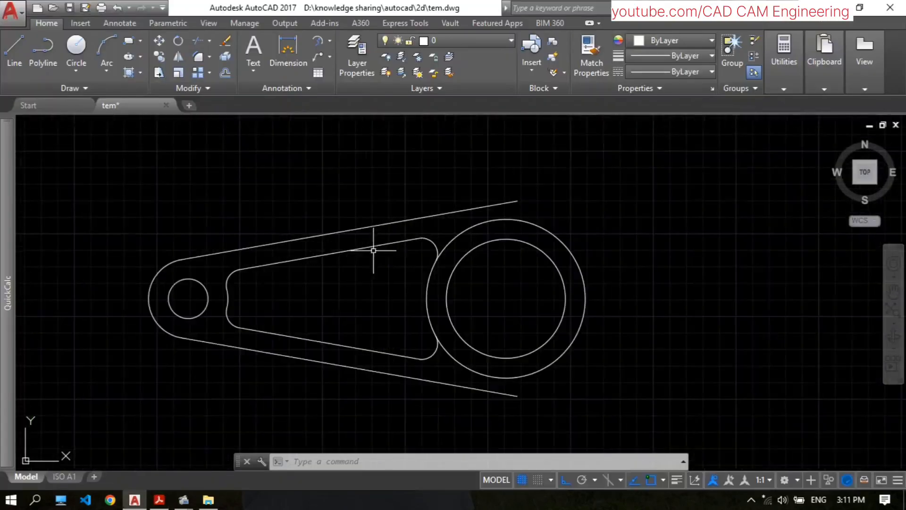
# Create a polar array of the arm's outline, end hole and filleted pocket about the hub centre, with 3 items filling 360 degrees
pyautogui.scroll(-2, 395, 262)
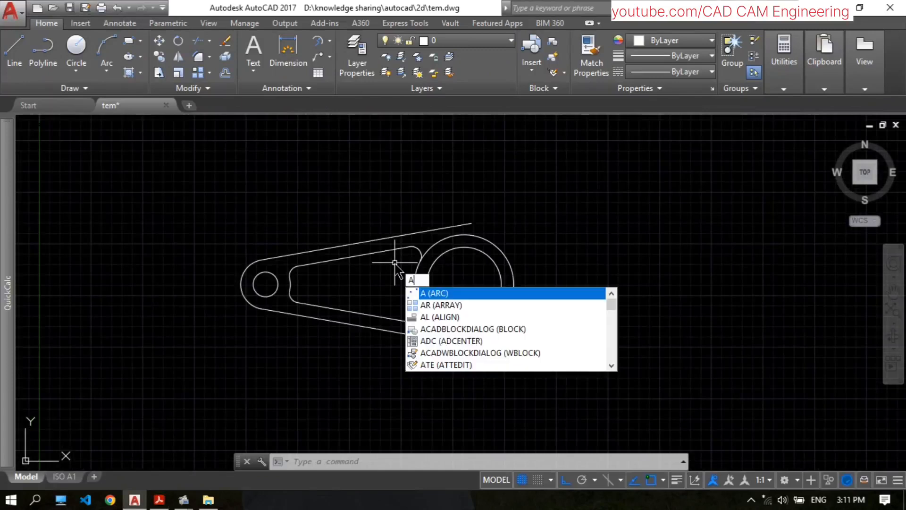
pyautogui.write('rr')
pyautogui.click(442, 306)
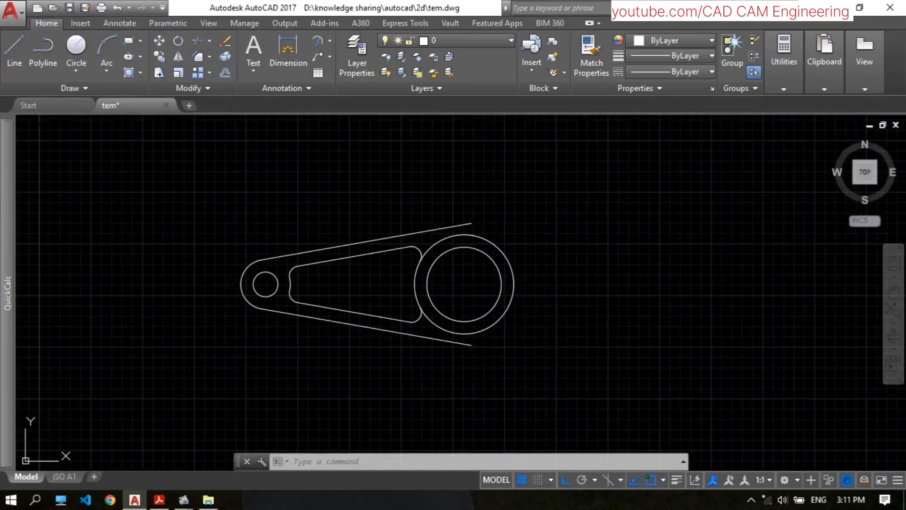
pyautogui.click(268, 260)
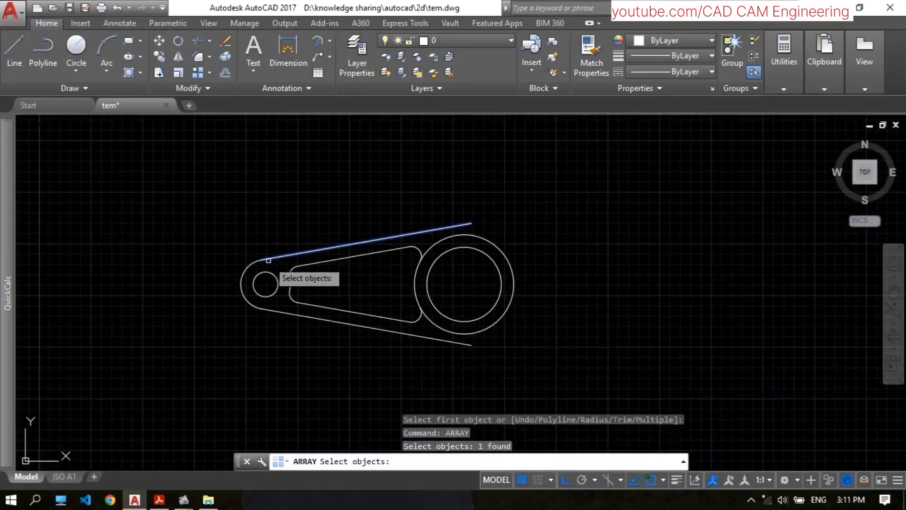
pyautogui.click(252, 264)
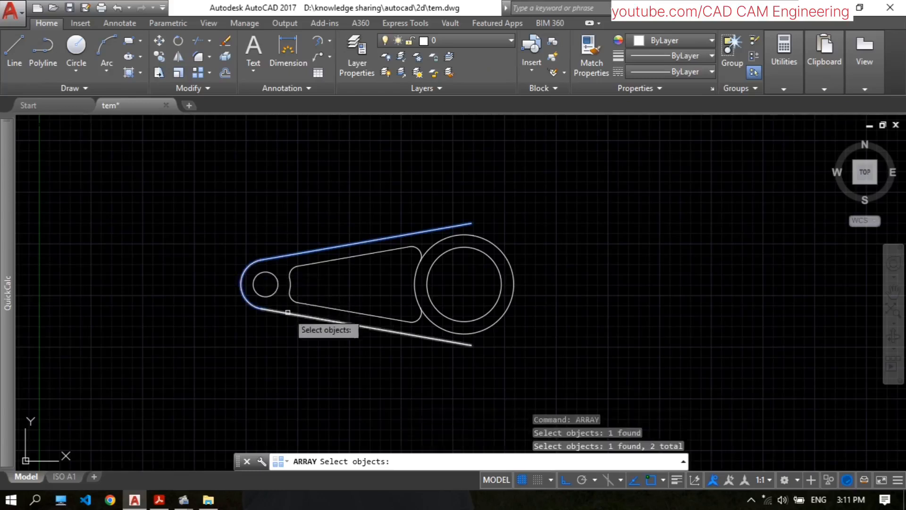
pyautogui.click(292, 312)
pyautogui.click(295, 301)
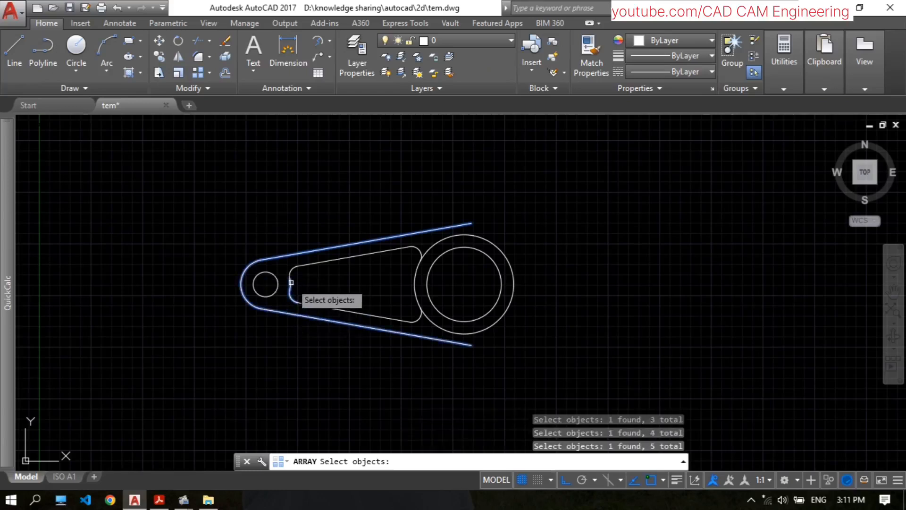
pyautogui.click(358, 349)
pyautogui.click(249, 220)
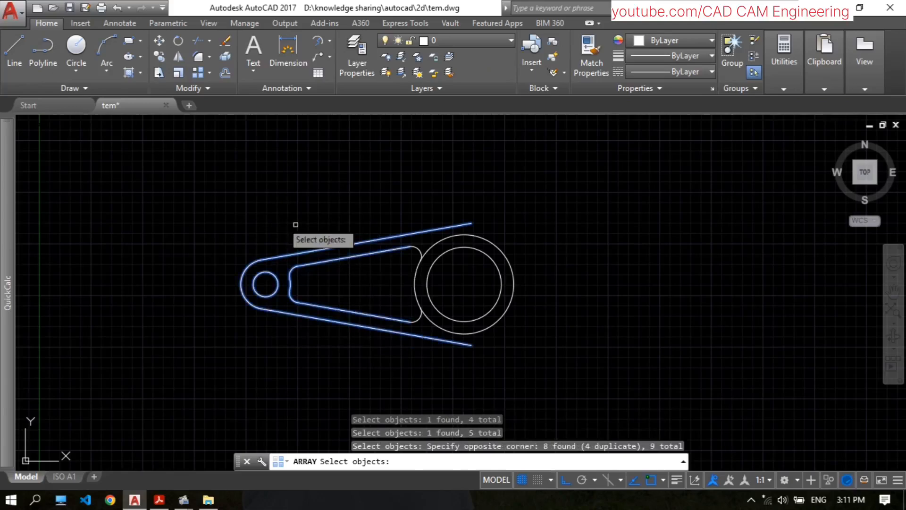
pyautogui.scroll(4, 412, 253)
pyautogui.click(451, 249)
pyautogui.scroll(-4, 434, 254)
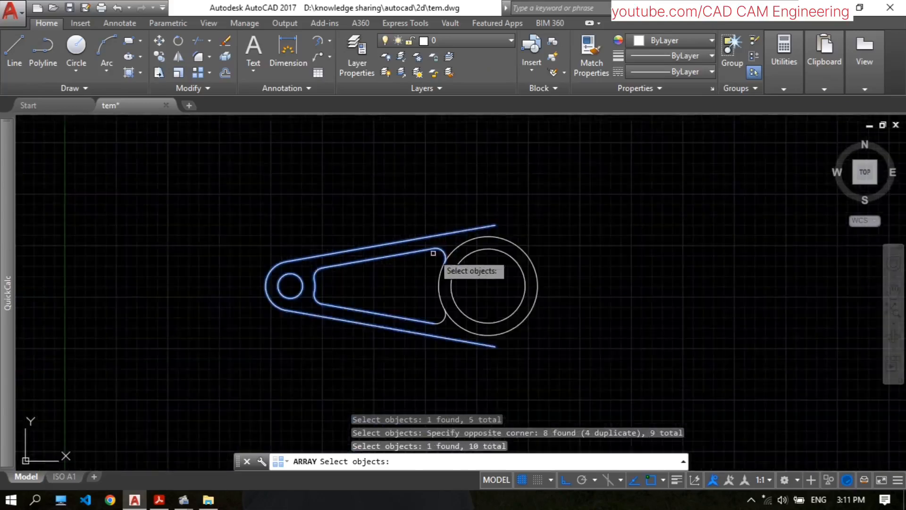
pyautogui.scroll(2, 433, 253)
pyautogui.click(442, 313)
pyautogui.scroll(-5, 415, 211)
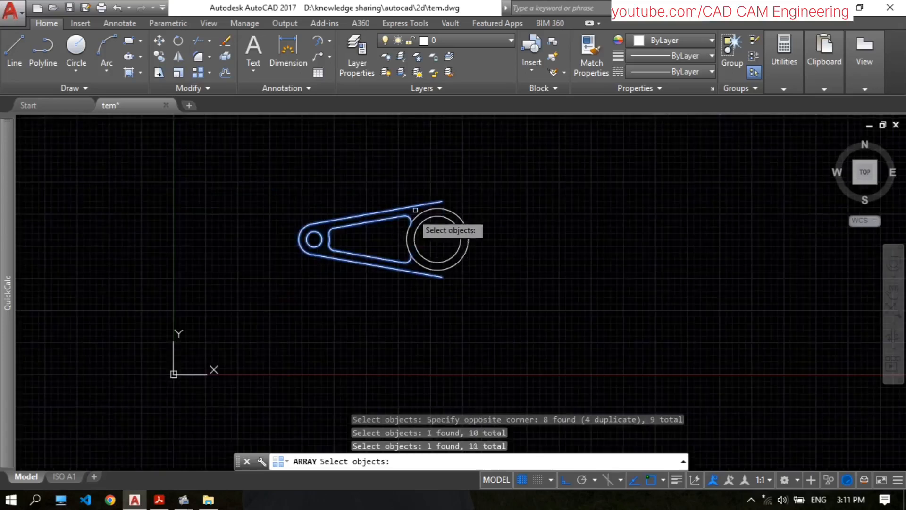
pyautogui.press('Return')
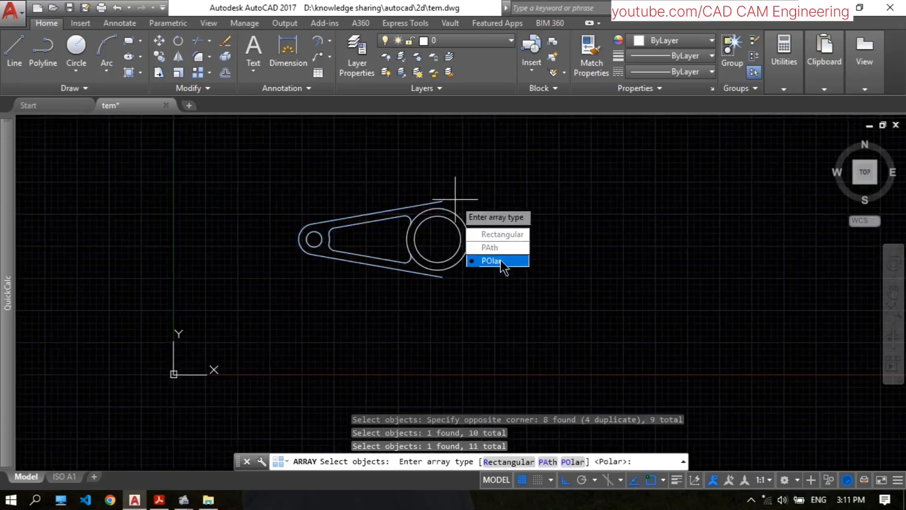
pyautogui.click(502, 261)
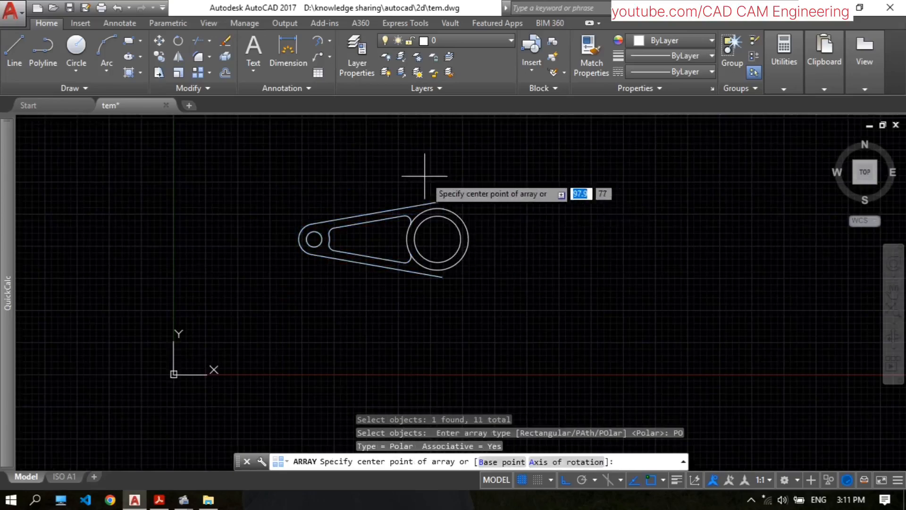
pyautogui.click(438, 239)
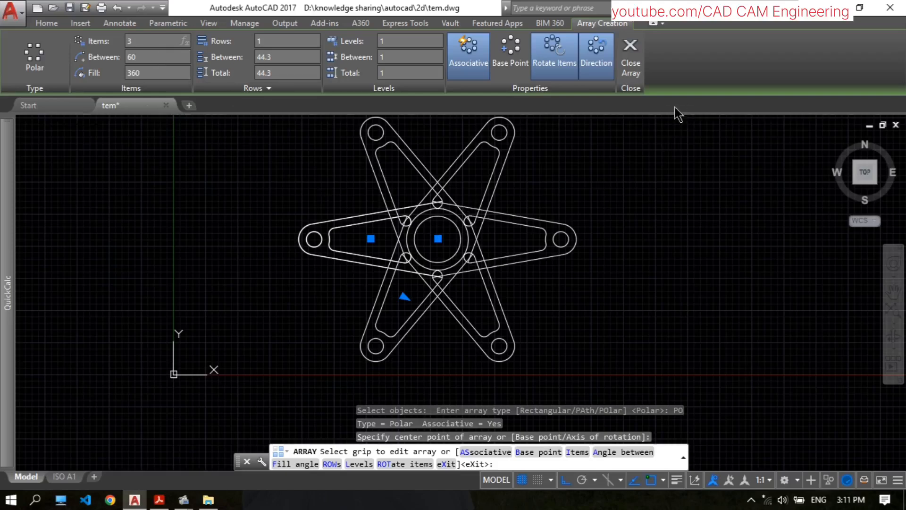
pyautogui.click(679, 74)
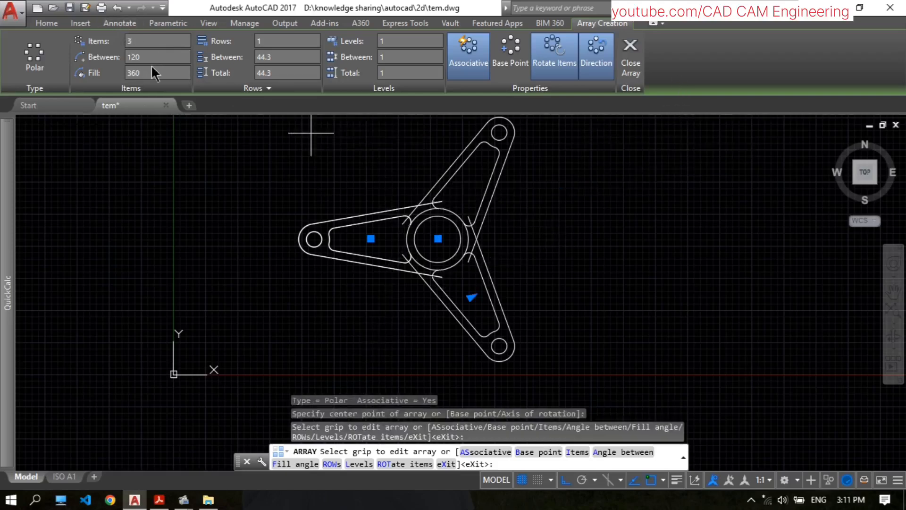
pyautogui.click(632, 57)
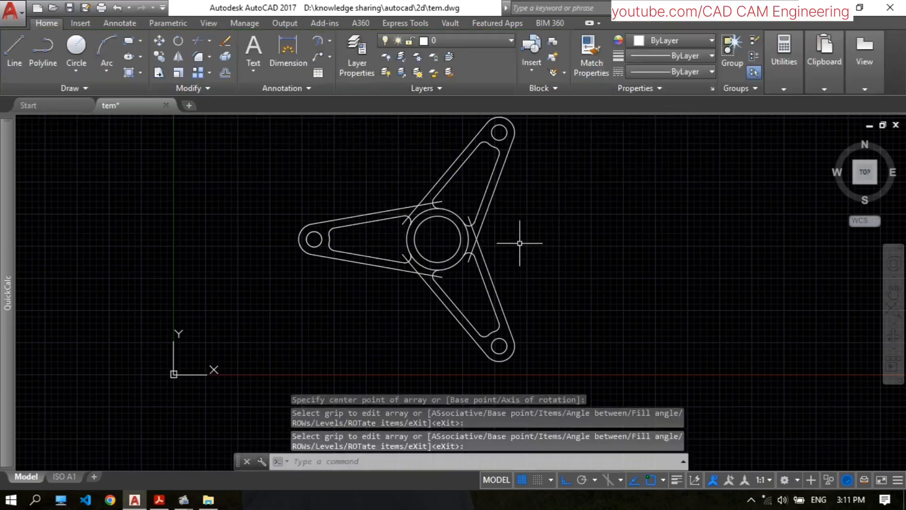
# Explode the three-arm polar array into separate objects
pyautogui.scroll(4, 441, 226)
pyautogui.scroll(-3, 521, 202)
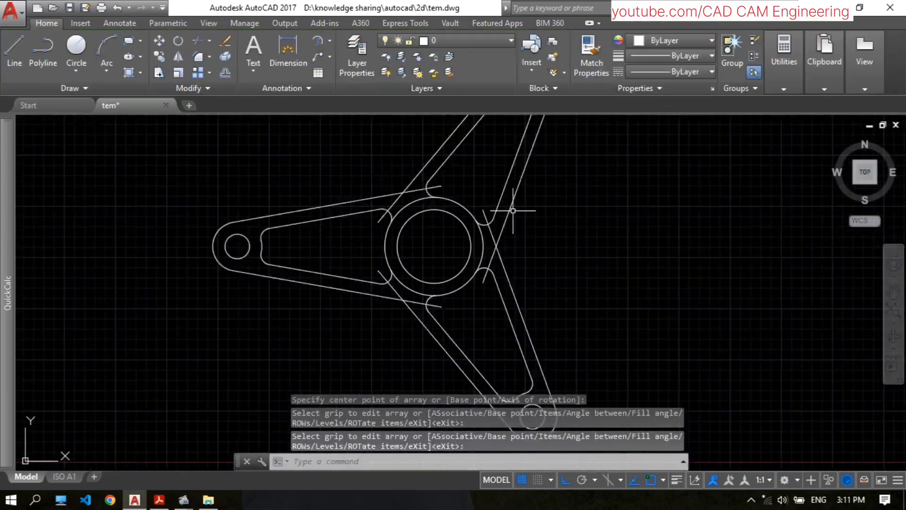
pyautogui.scroll(2, 310, 221)
pyautogui.scroll(-3, 410, 203)
pyautogui.scroll(2, 486, 222)
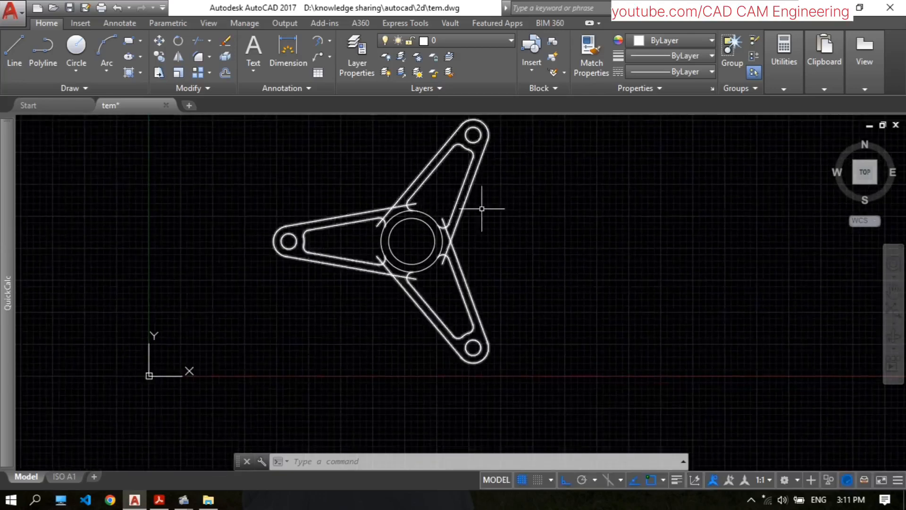
pyautogui.write('xp')
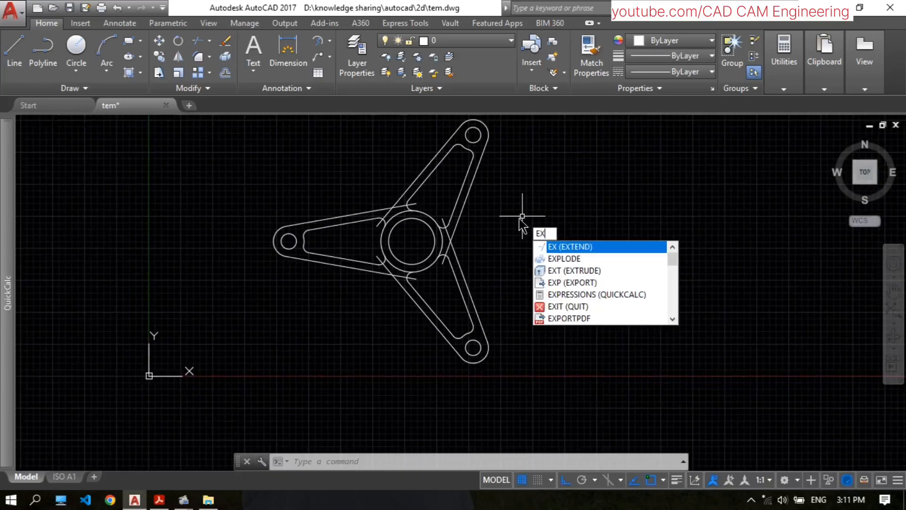
pyautogui.click(585, 259)
pyautogui.click(415, 200)
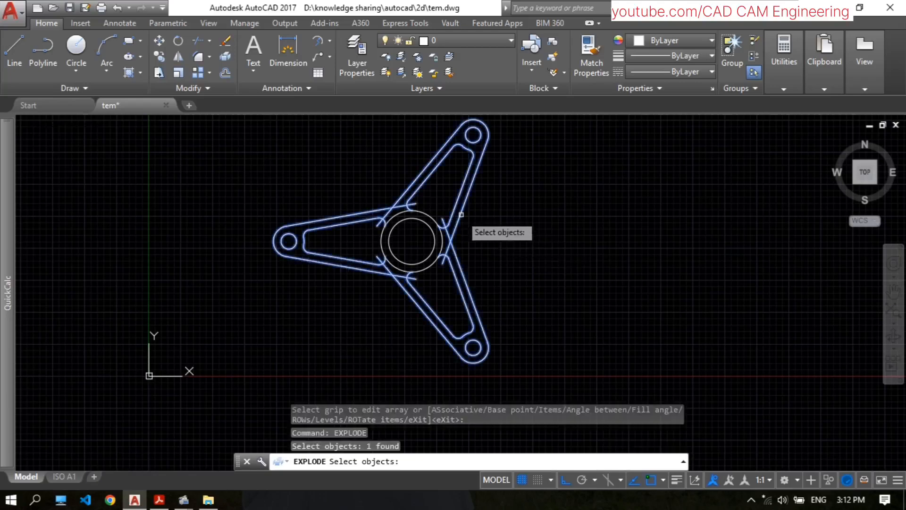
# Trim the overlapping outer arm lines at the three junctions so that neighbouring arms meet at a corner
pyautogui.scroll(3, 399, 207)
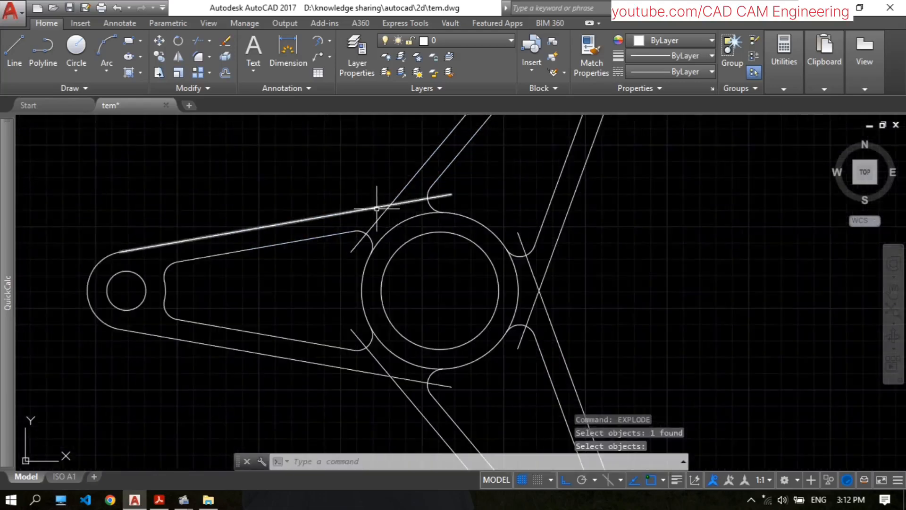
pyautogui.scroll(2, 400, 217)
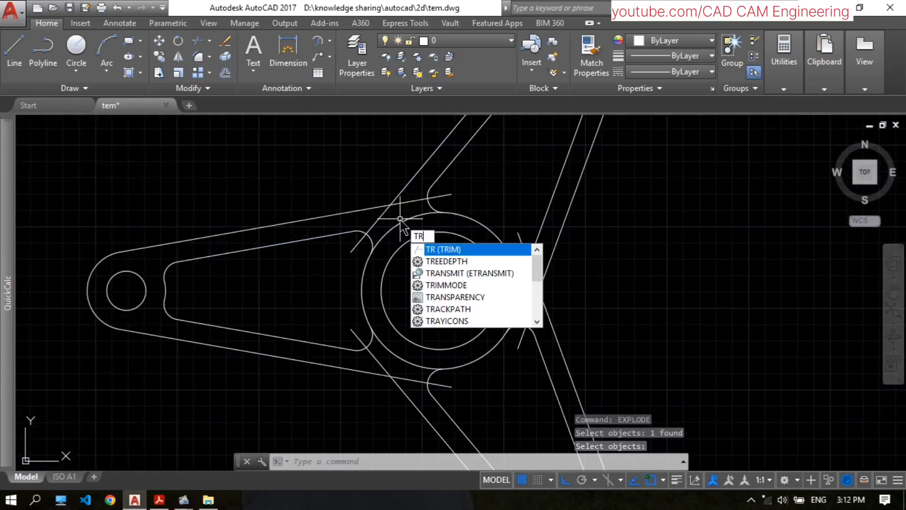
pyautogui.press('Return')
pyautogui.press('Return')
pyautogui.click(405, 202)
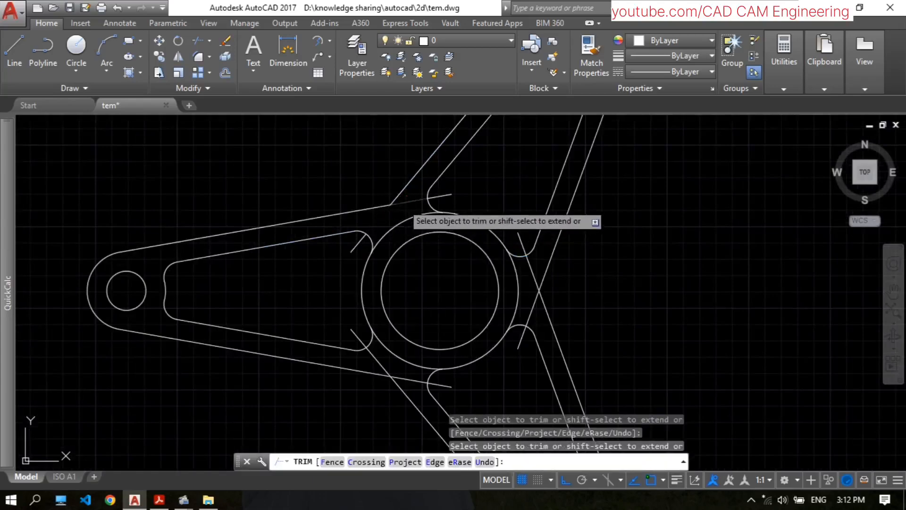
pyautogui.click(412, 380)
pyautogui.scroll(2, 643, 386)
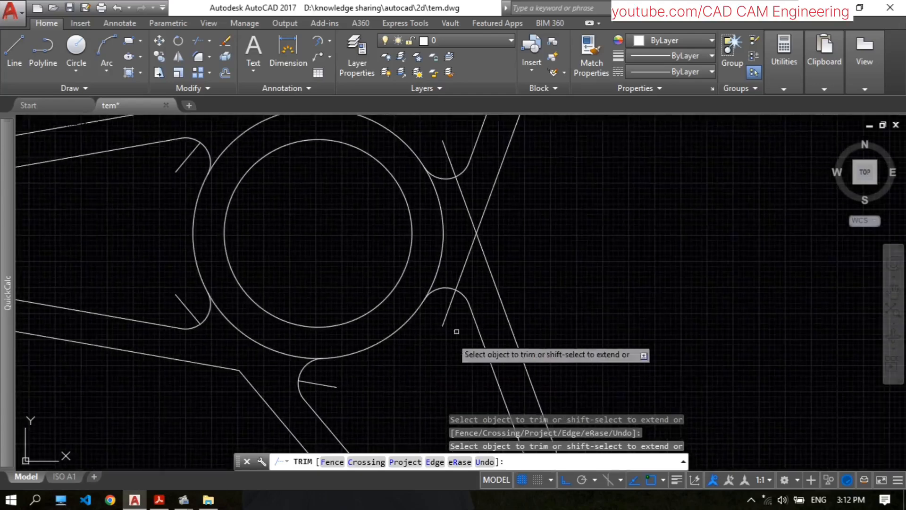
pyautogui.click(460, 278)
pyautogui.click(463, 198)
pyautogui.scroll(-4, 462, 199)
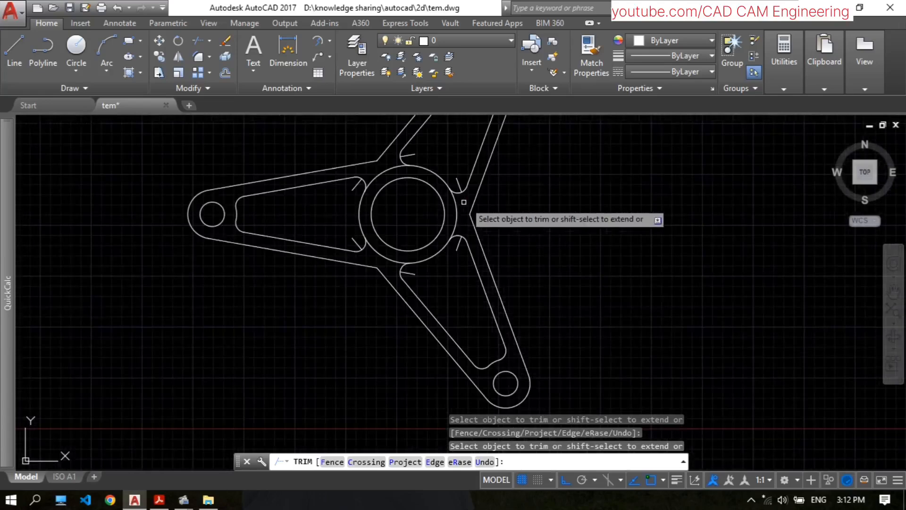
pyautogui.press('Return')
# Erase the six leftover line stubs inside the arm pockets near the hub
pyautogui.scroll(2, 401, 179)
pyautogui.write('e')
pyautogui.press('Return')
pyautogui.click(330, 188)
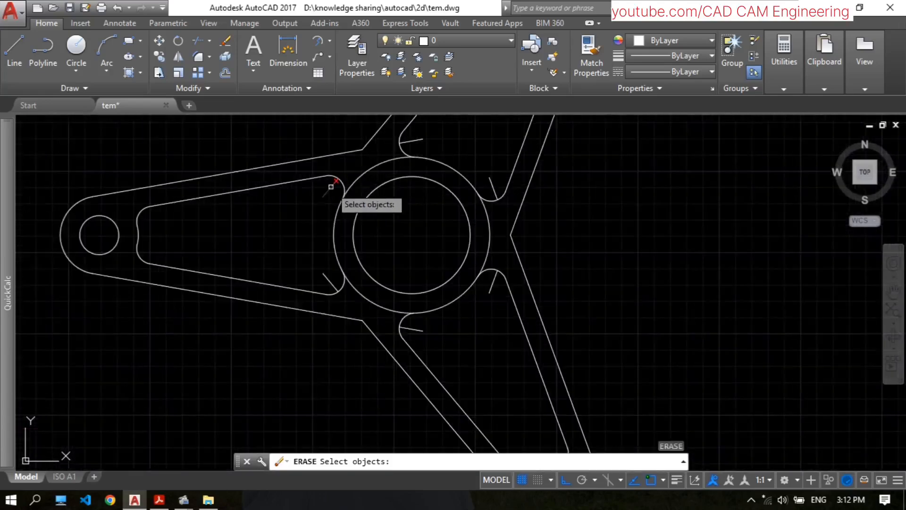
pyautogui.click(331, 282)
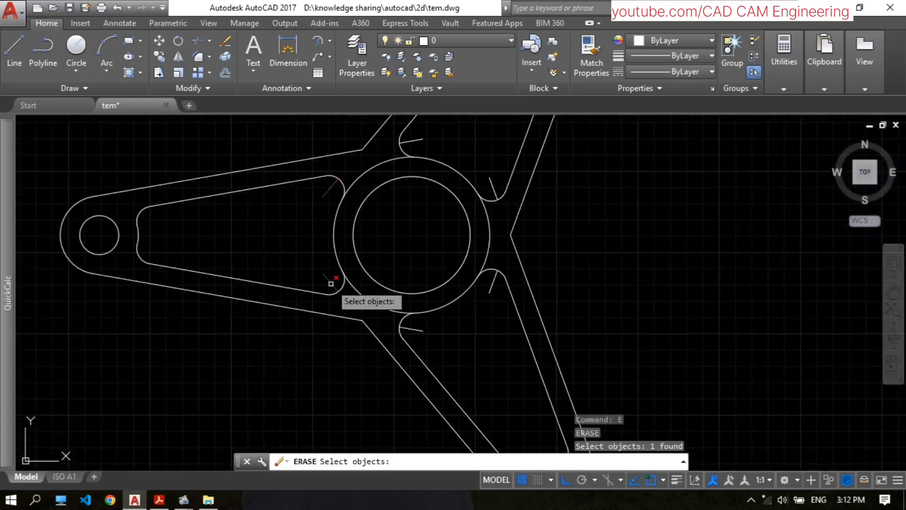
pyautogui.click(418, 330)
pyautogui.click(491, 285)
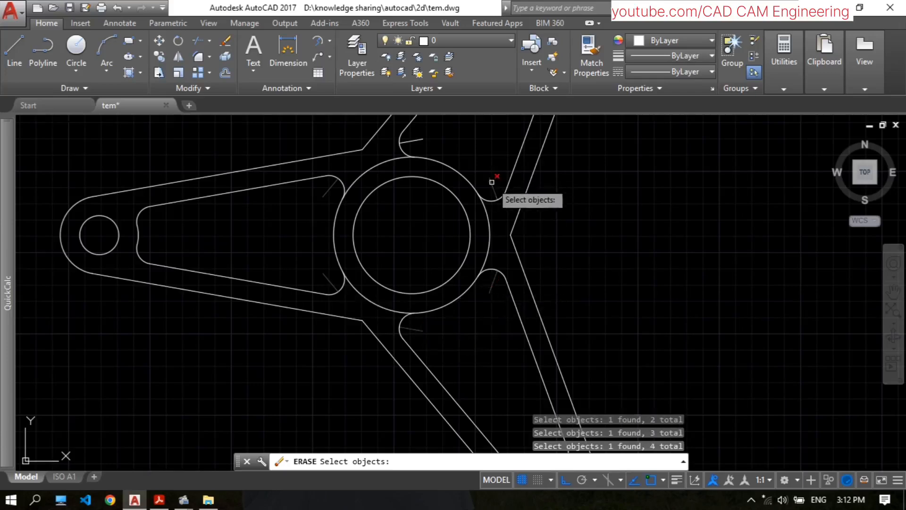
pyautogui.click(492, 182)
pyautogui.press('Return')
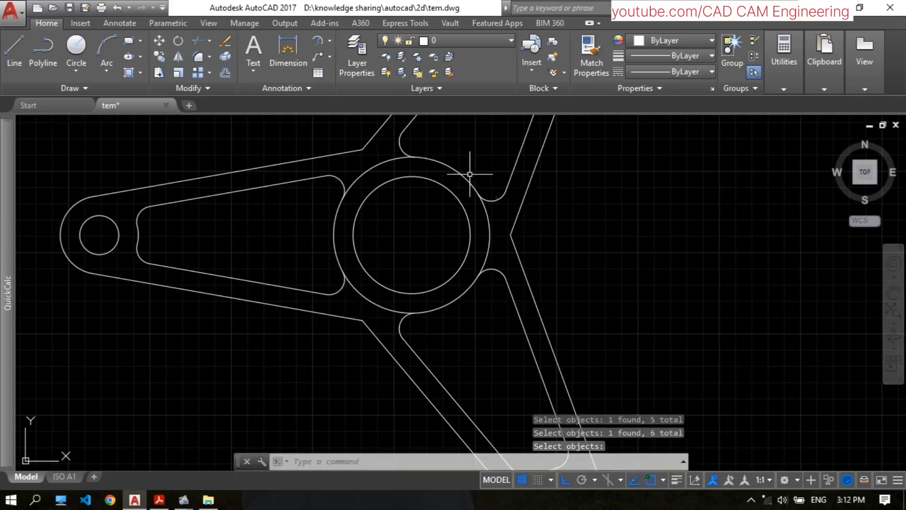
# Trim the radius 12 hub circle between the pockets, keeping only the arcs that close each arm's pocket
pyautogui.press('Return')
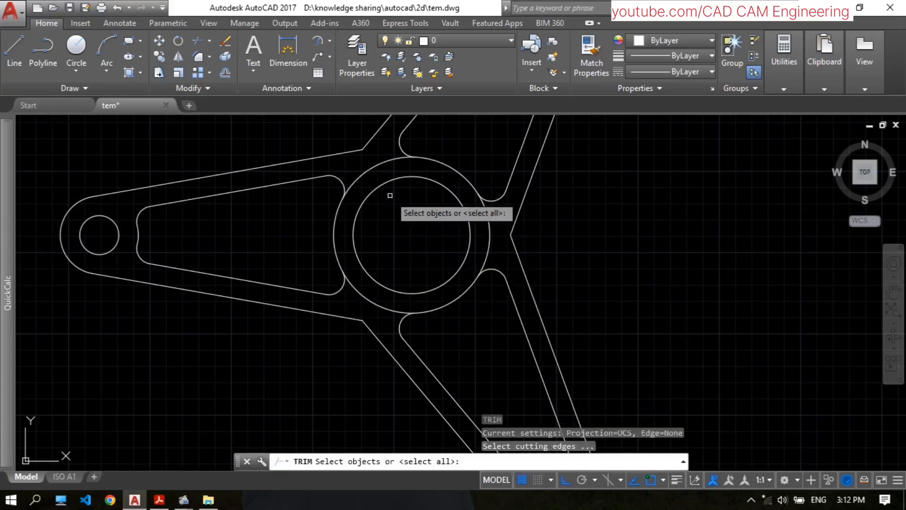
pyautogui.press('Return')
pyautogui.click(367, 173)
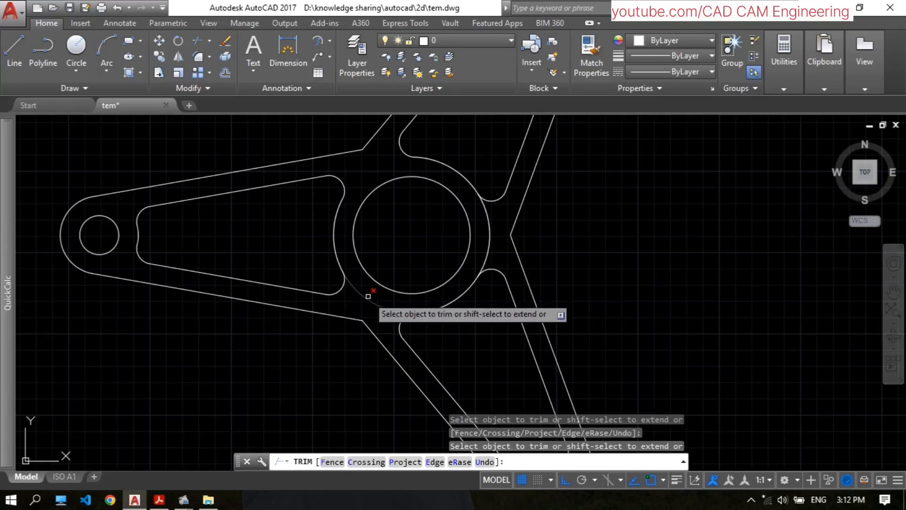
pyautogui.click(489, 249)
pyautogui.press('Return')
pyautogui.scroll(-4, 519, 210)
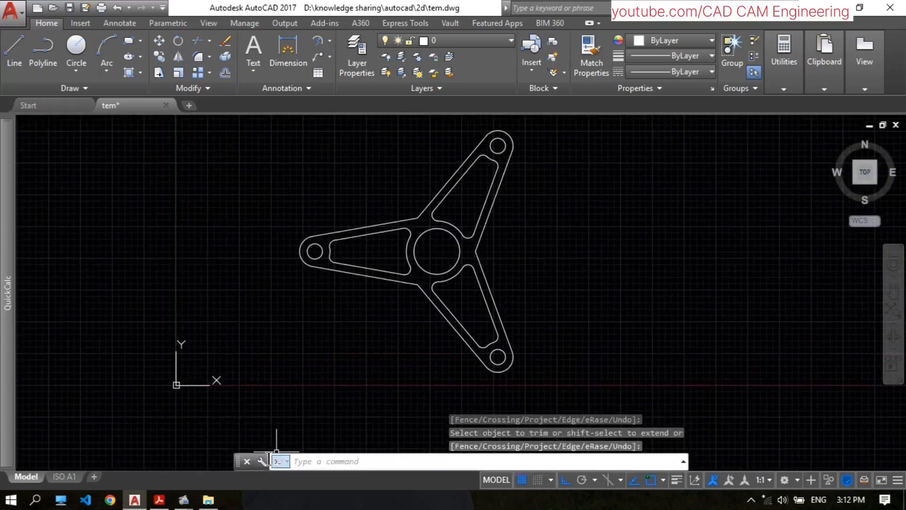
# Check the centre lines in 2d_13.pdf in Acrobat, return to AutoCAD and create a new layer named center line
pyautogui.click(159, 501)
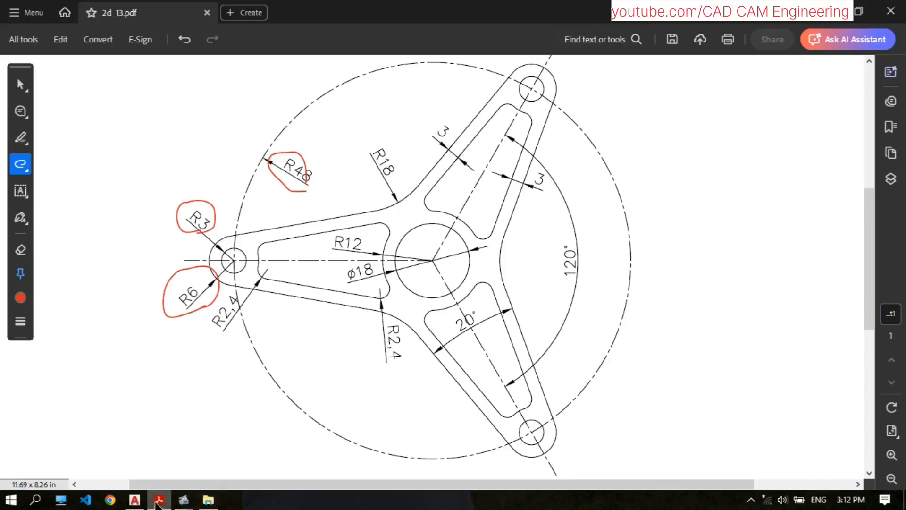
pyautogui.click(135, 499)
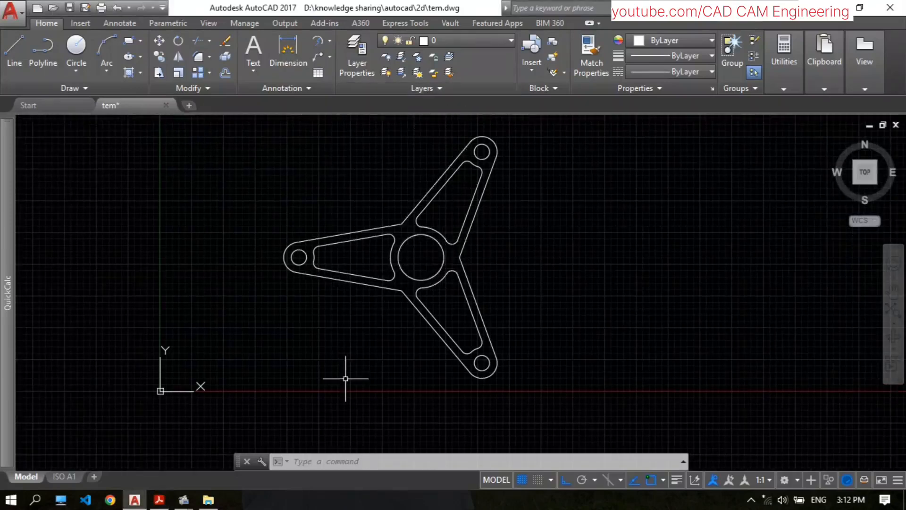
pyautogui.click(358, 57)
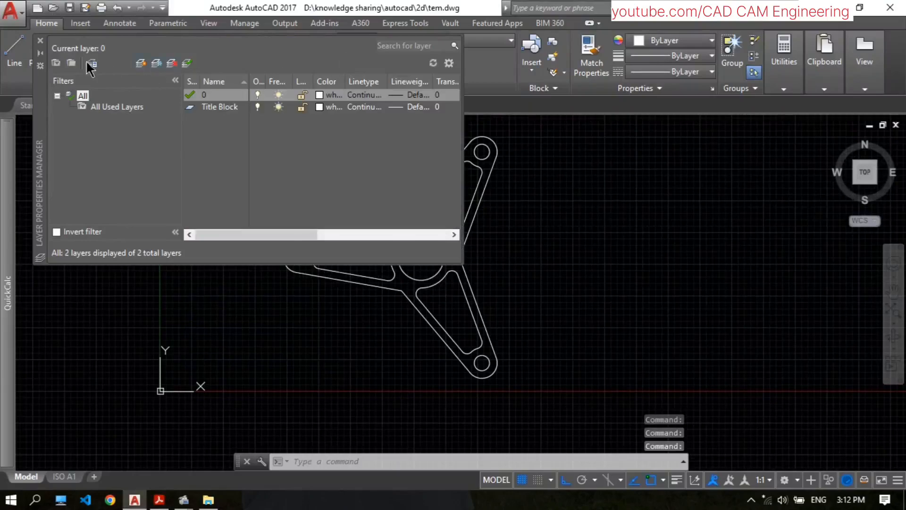
pyautogui.click(141, 64)
pyautogui.write('c')
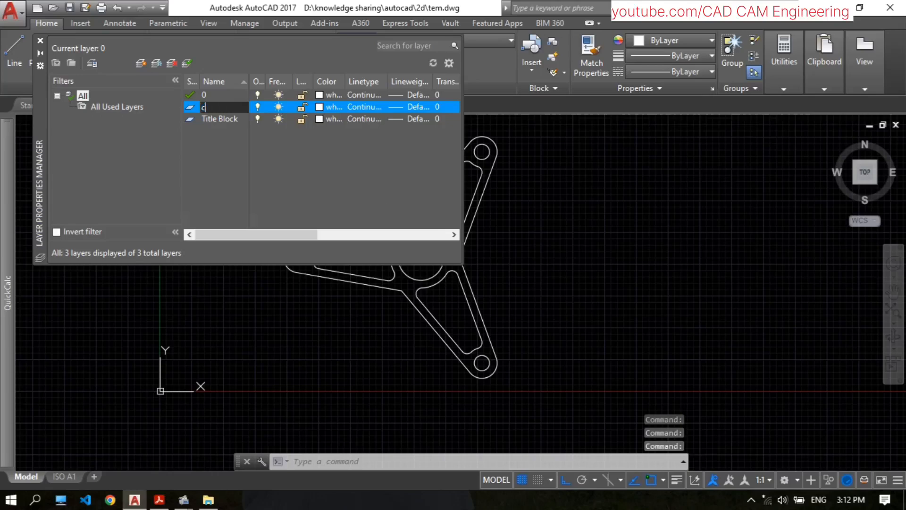
pyautogui.write('enter line')
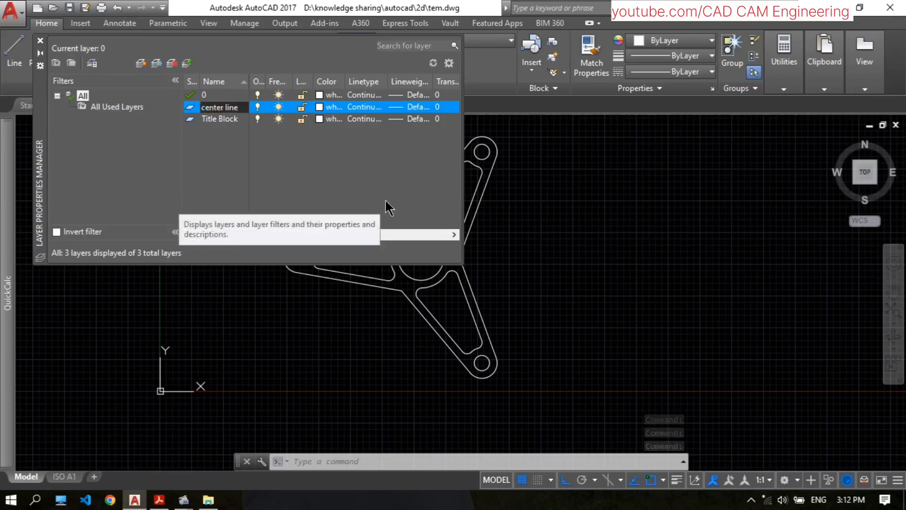
pyautogui.press('Return')
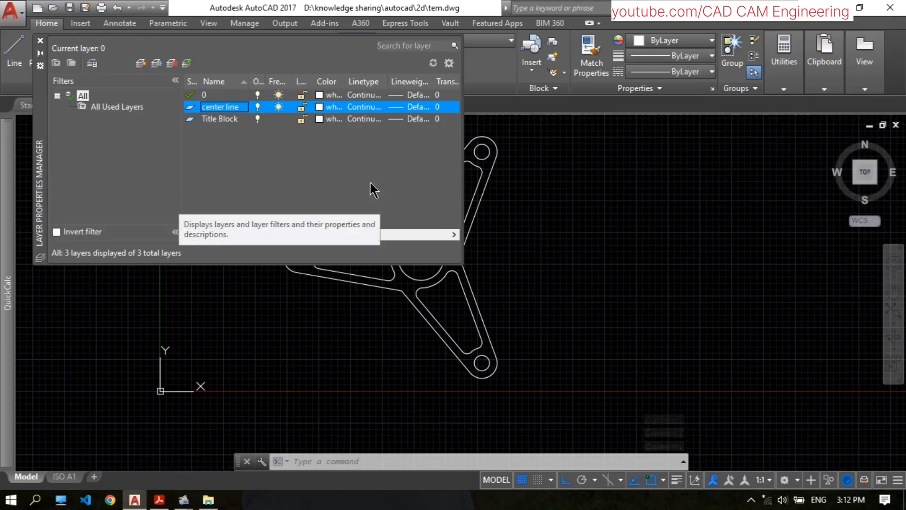
# Load the CENTER2 linetype for the center line layer and compare it with 2d_13.pdf in Acrobat before returning to AutoCAD
pyautogui.click(365, 107)
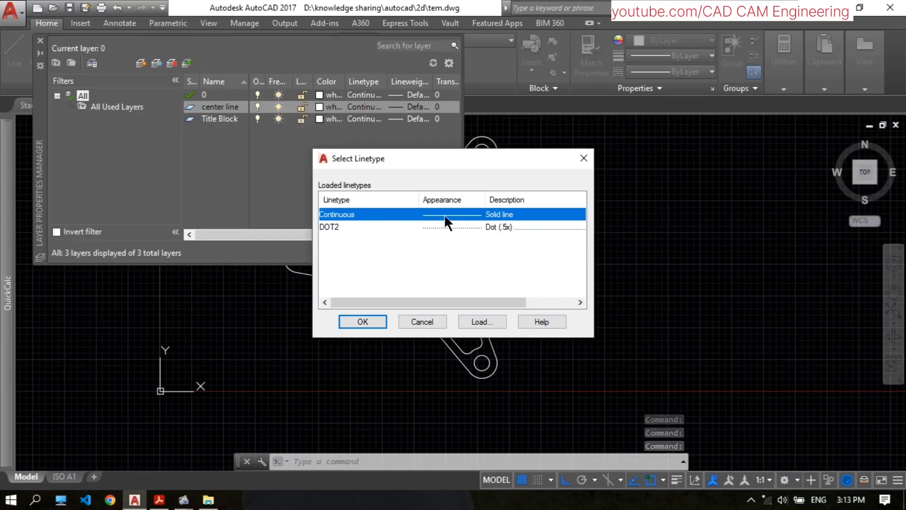
pyautogui.click(480, 321)
pyautogui.scroll(-6, 373, 256)
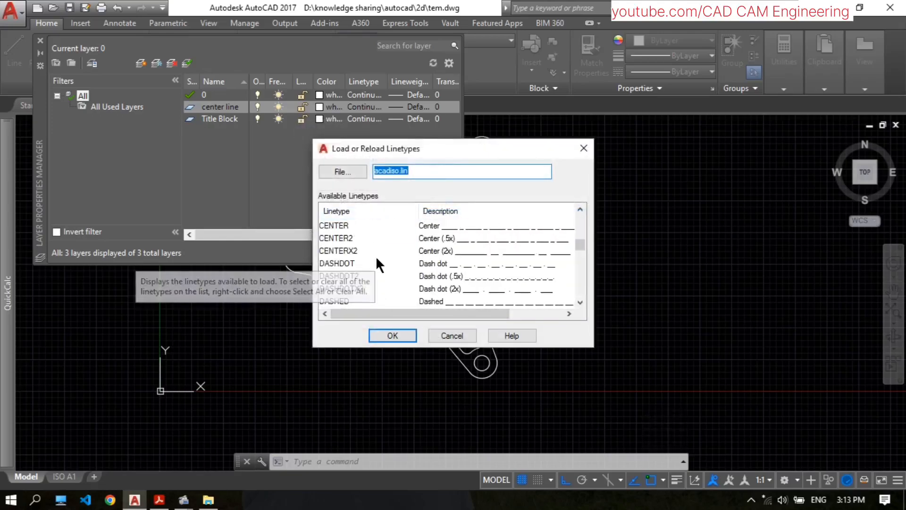
pyautogui.scroll(-6, 376, 255)
pyautogui.scroll(3, 361, 256)
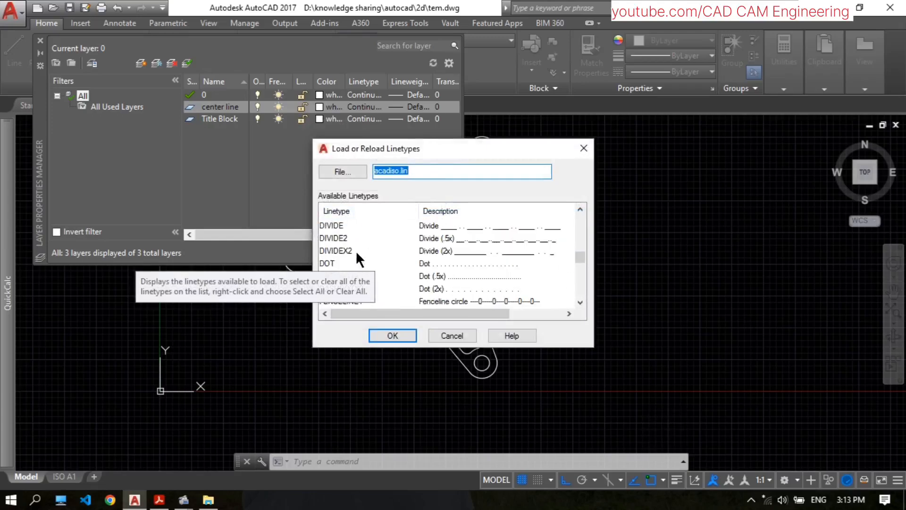
pyautogui.scroll(3, 356, 250)
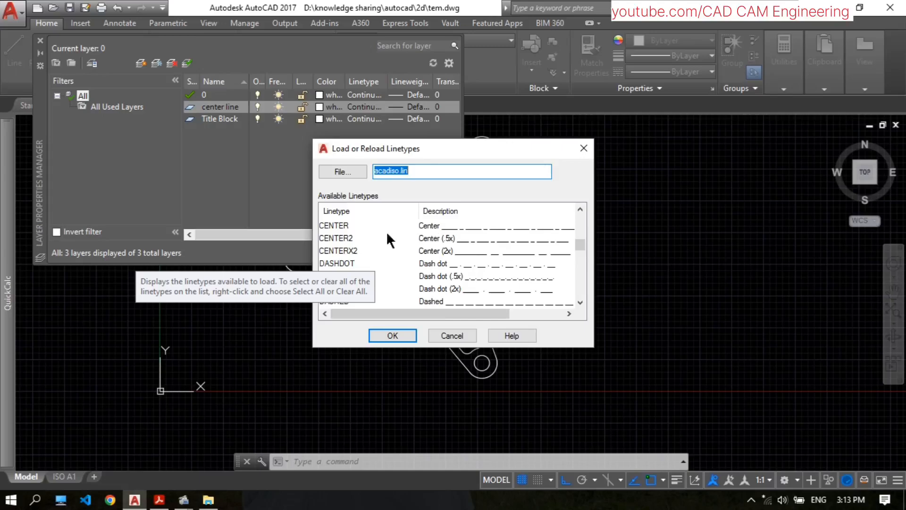
pyautogui.click(341, 238)
pyautogui.click(394, 335)
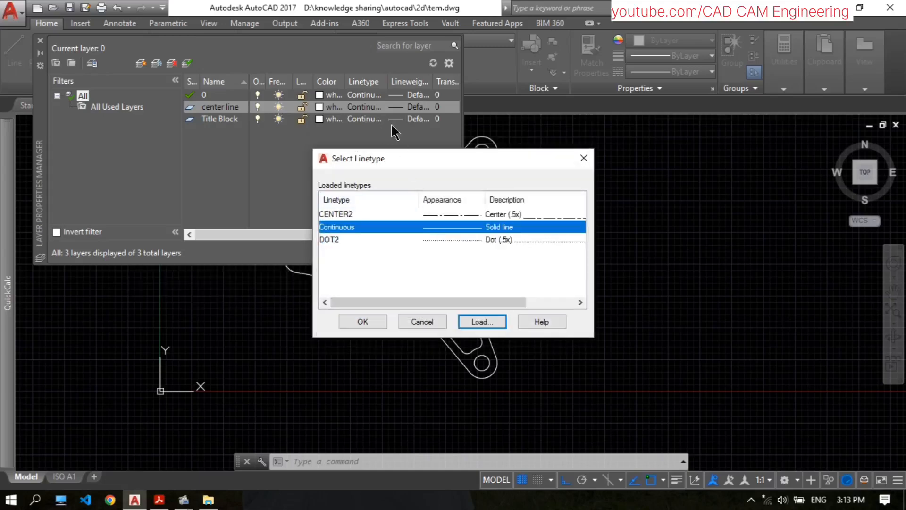
pyautogui.click(488, 218)
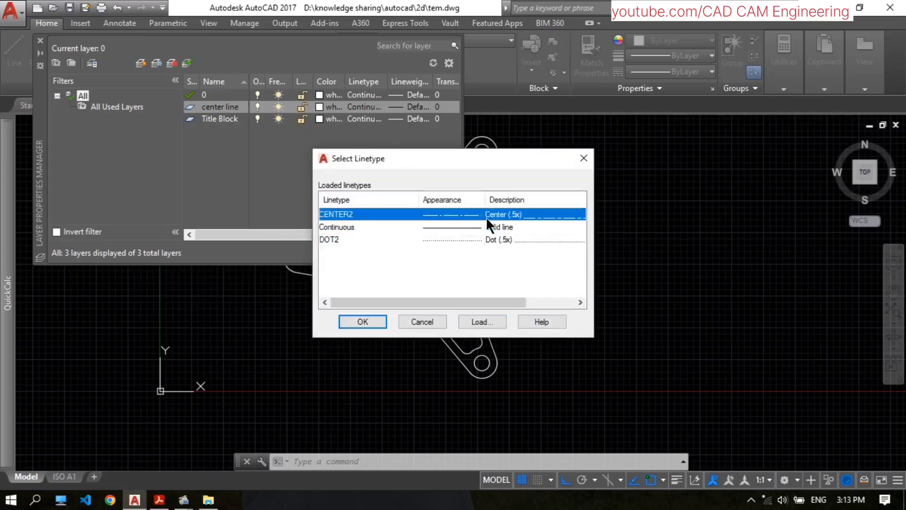
pyautogui.click(377, 325)
pyautogui.click(161, 501)
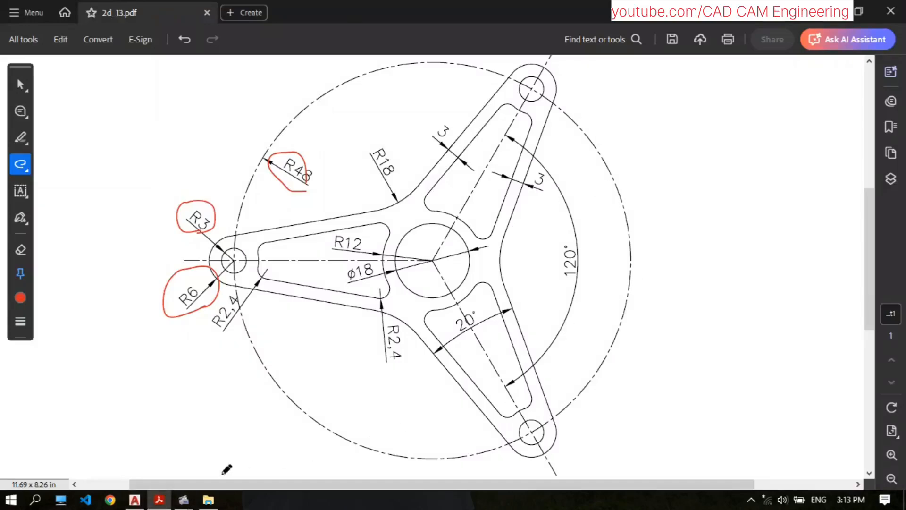
pyautogui.click(135, 500)
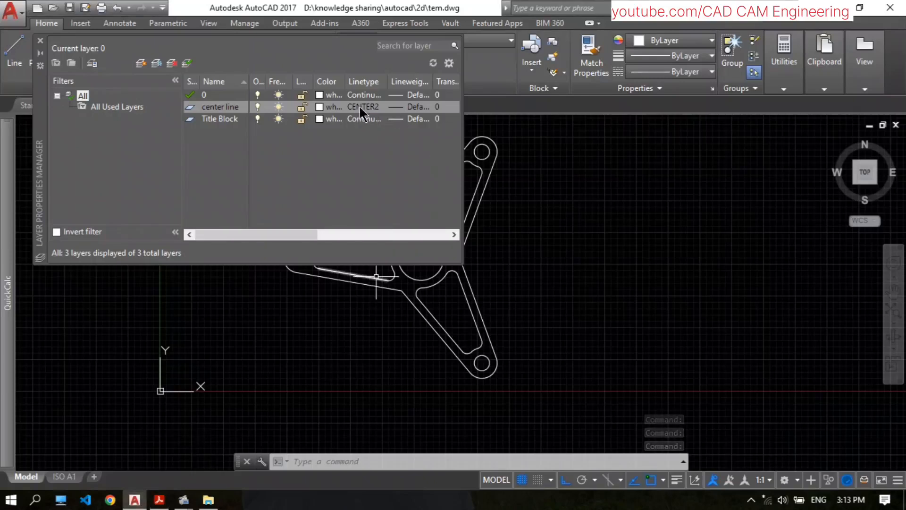
# Set the center line layer's transparency to 50 and make it the current layer
pyautogui.click(442, 106)
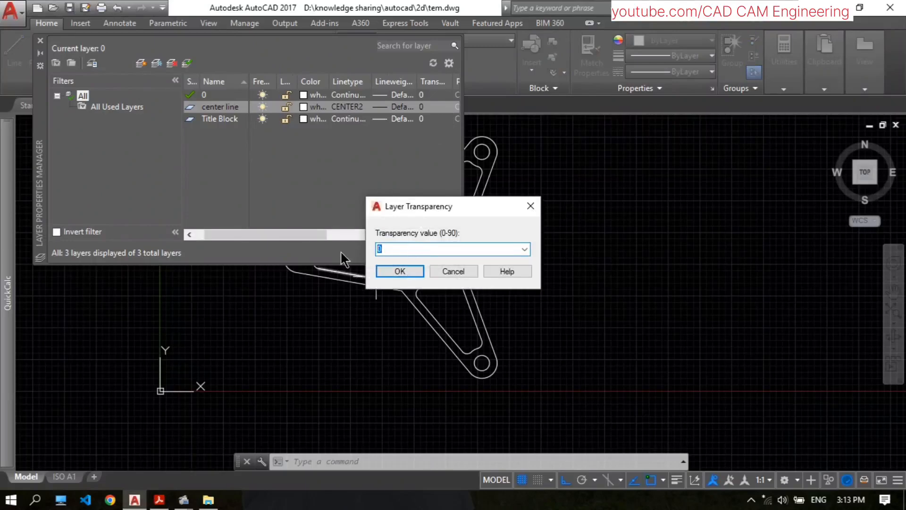
pyautogui.write('50')
pyautogui.press('Return')
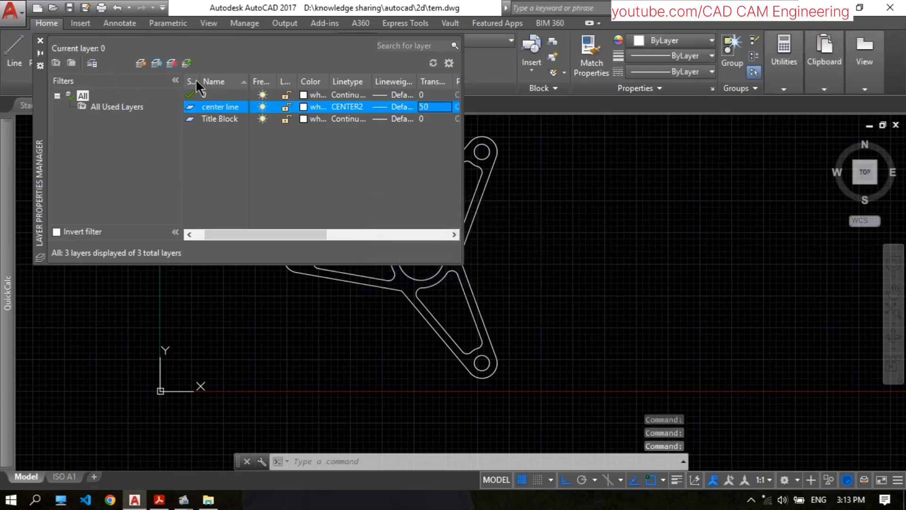
pyautogui.click(190, 63)
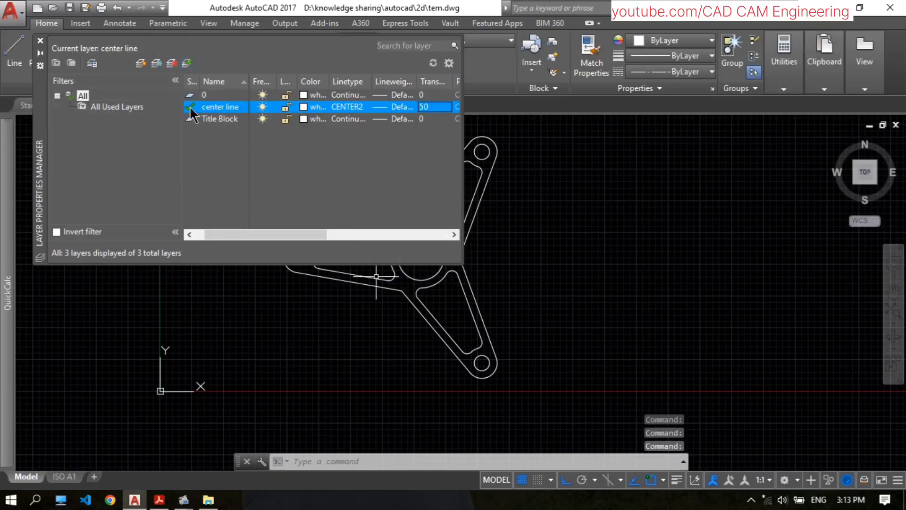
pyautogui.click(40, 41)
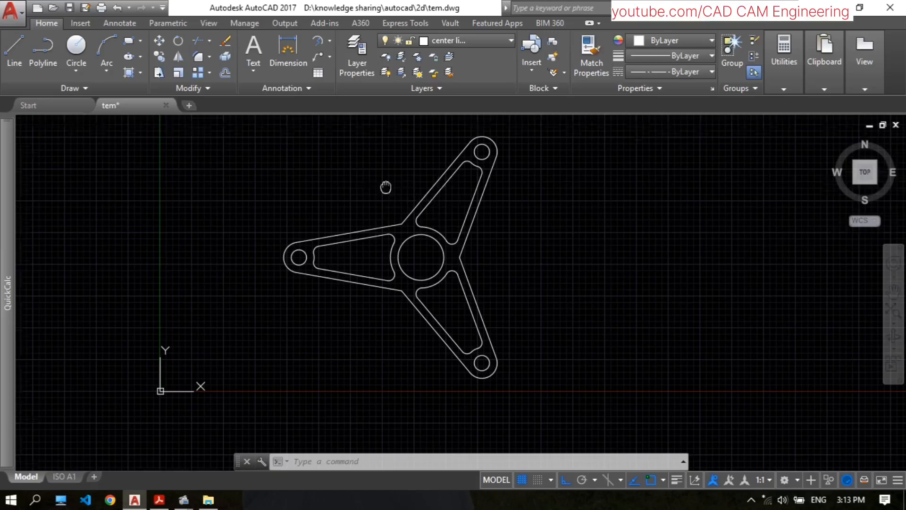
# Draw a circle centred on the hub that passes through the centres of the arms' end holes
pyautogui.moveTo(386, 187); pyautogui.dragTo(374, 190, button='middle')
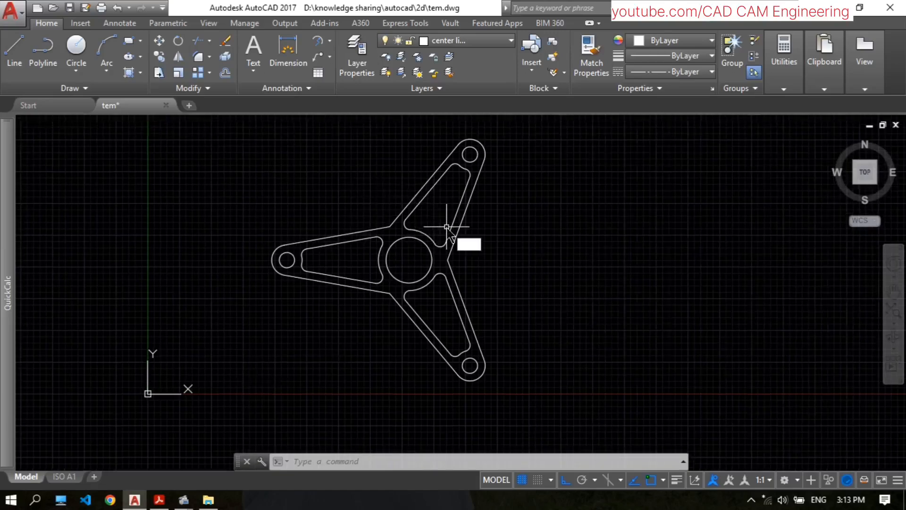
pyautogui.write('c')
pyautogui.press('Return')
pyautogui.click(409, 260)
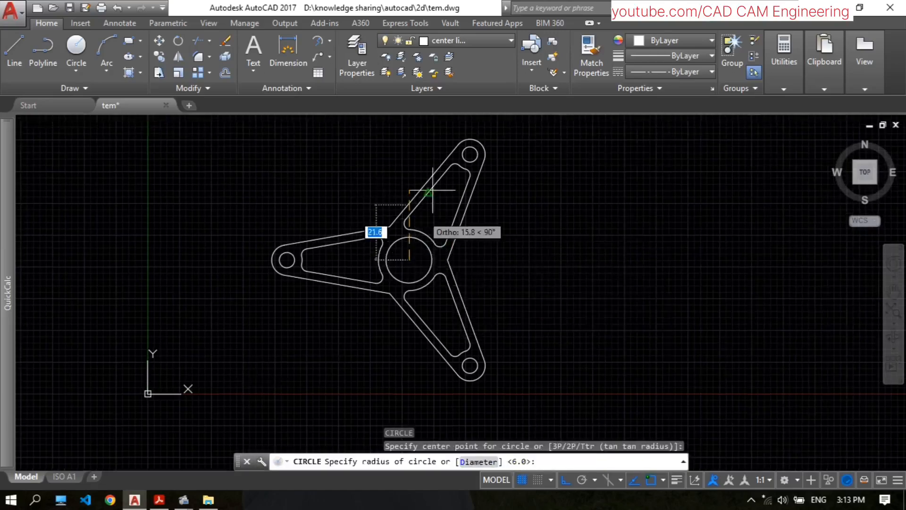
pyautogui.scroll(5, 469, 152)
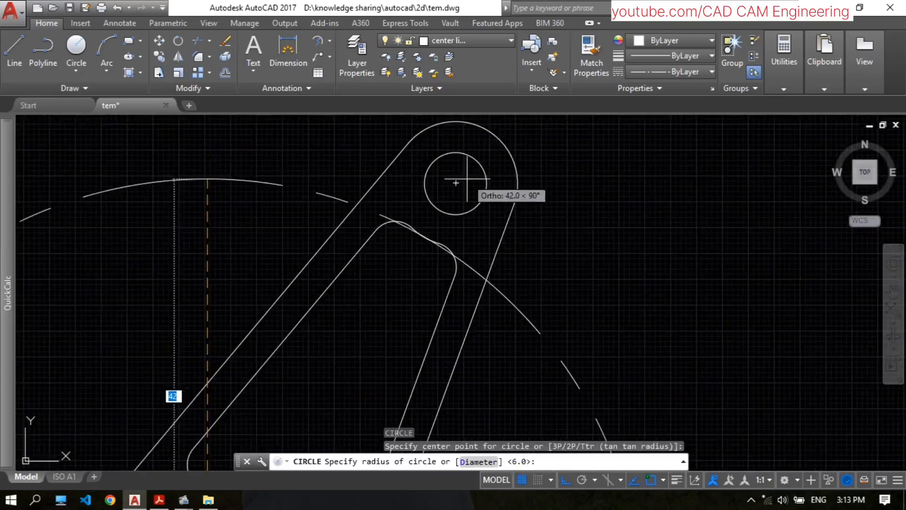
pyautogui.press('Return')
pyautogui.scroll(-10, 598, 221)
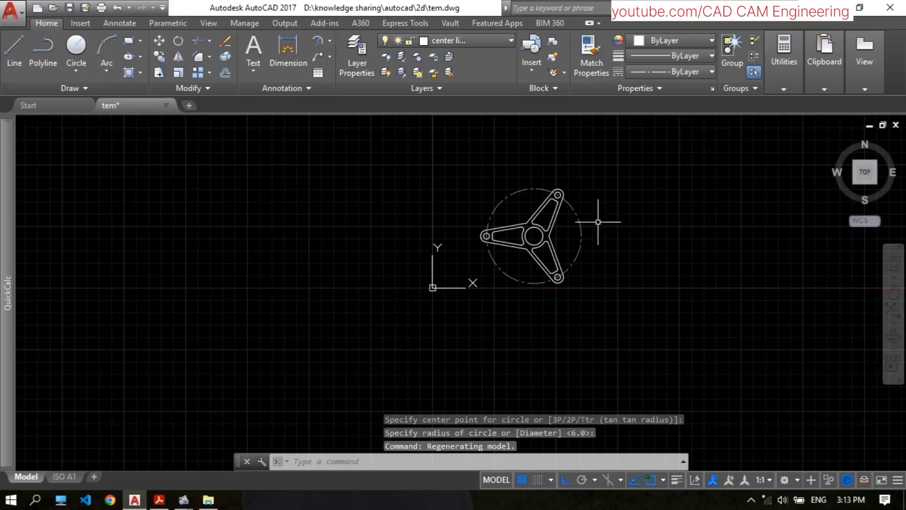
pyautogui.scroll(4, 598, 221)
pyautogui.scroll(4, 411, 182)
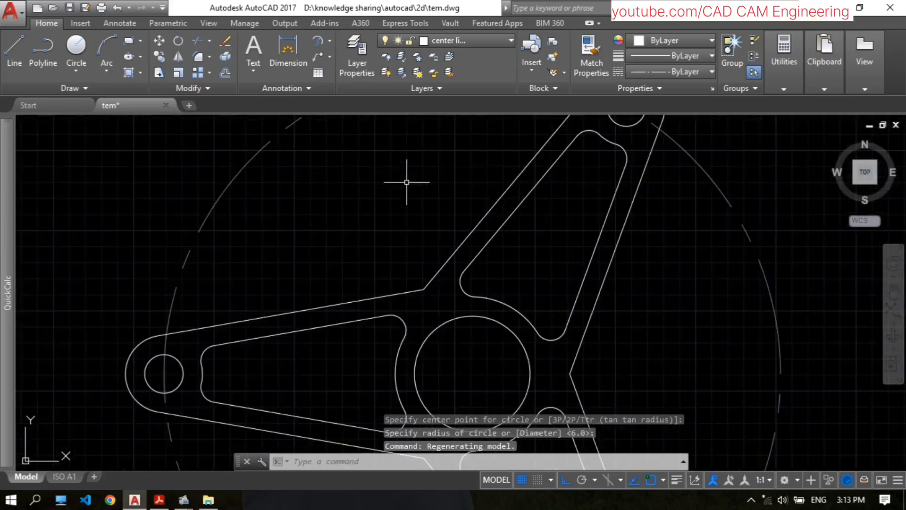
# Set the drawing's global linetype scale factor to 0.5 with LTSCALE
pyautogui.scroll(-4, 429, 182)
pyautogui.scroll(4, 303, 178)
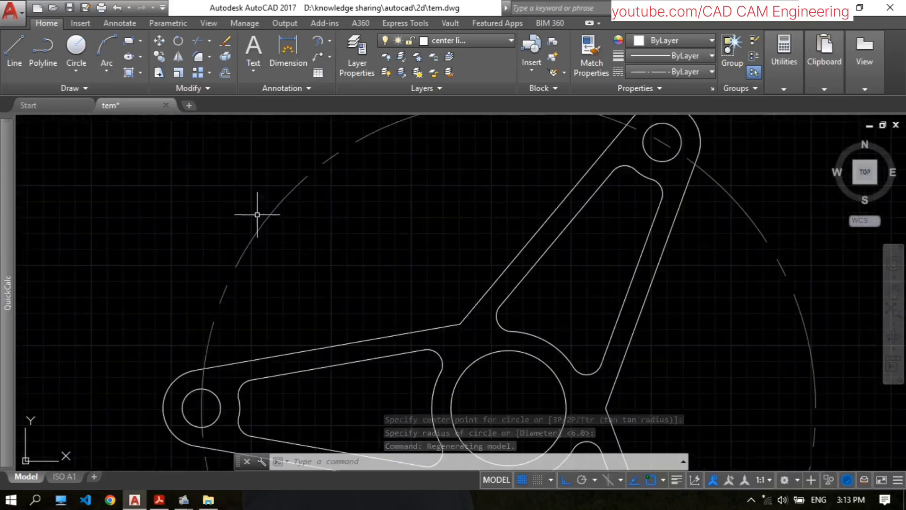
pyautogui.scroll(-2, 321, 201)
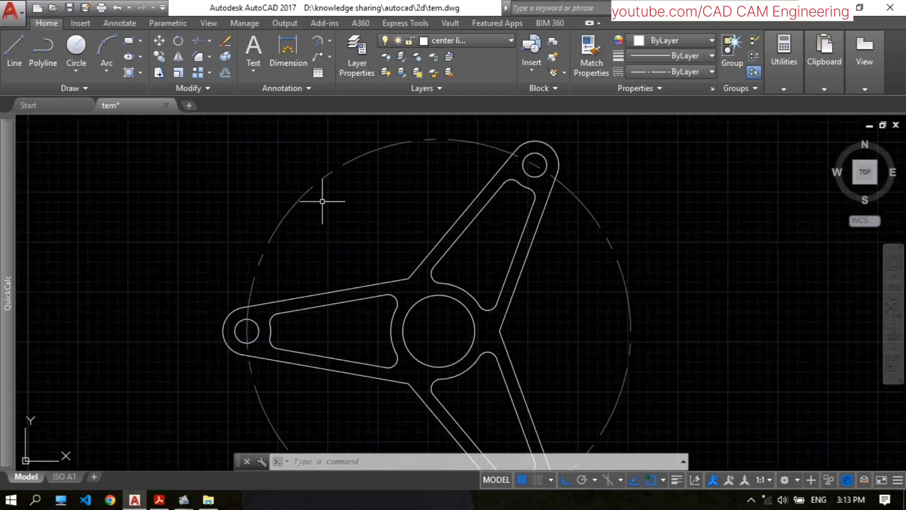
pyautogui.write('LTSCALE')
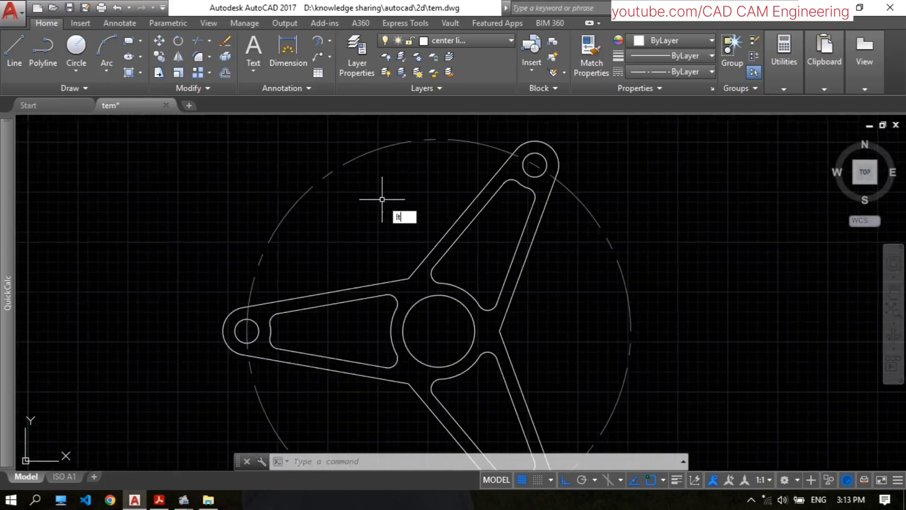
pyautogui.press('Return')
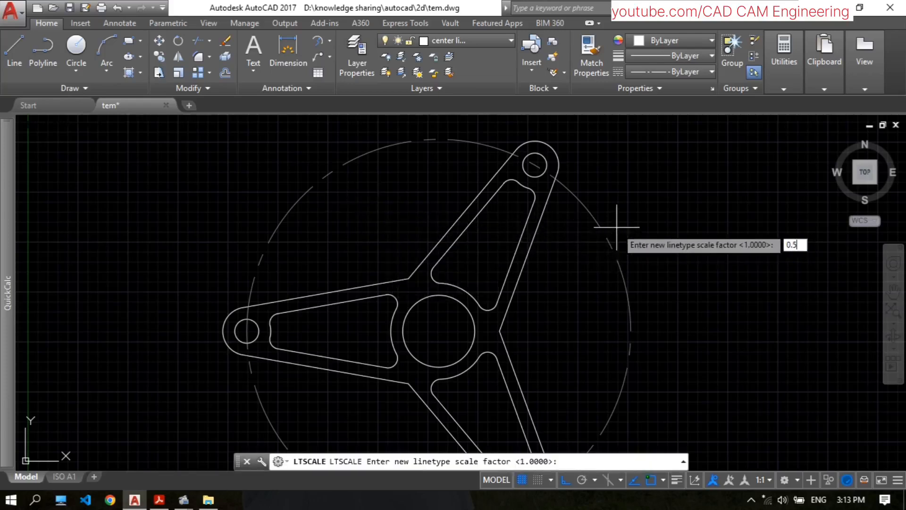
pyautogui.press('Return')
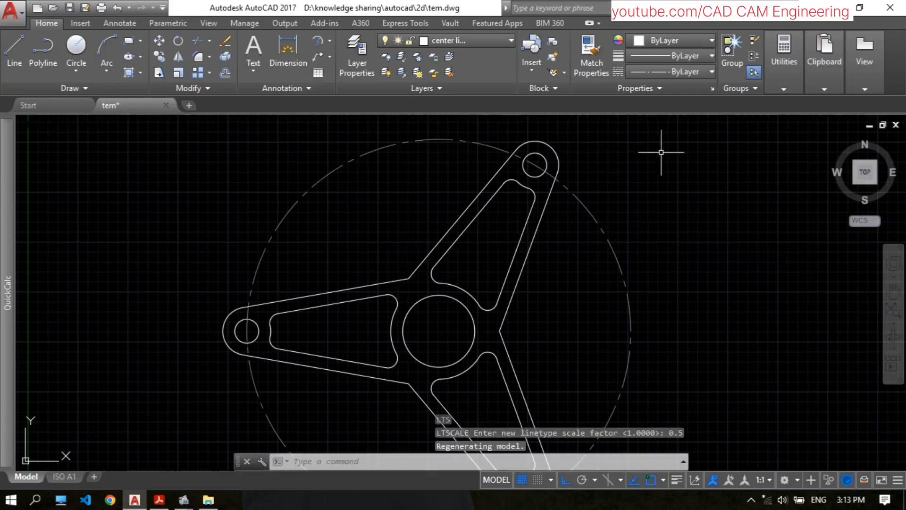
# Reduce the global linetype scale factor to 0.4 and finally to 0.3
pyautogui.press('Return')
pyautogui.write('0.')
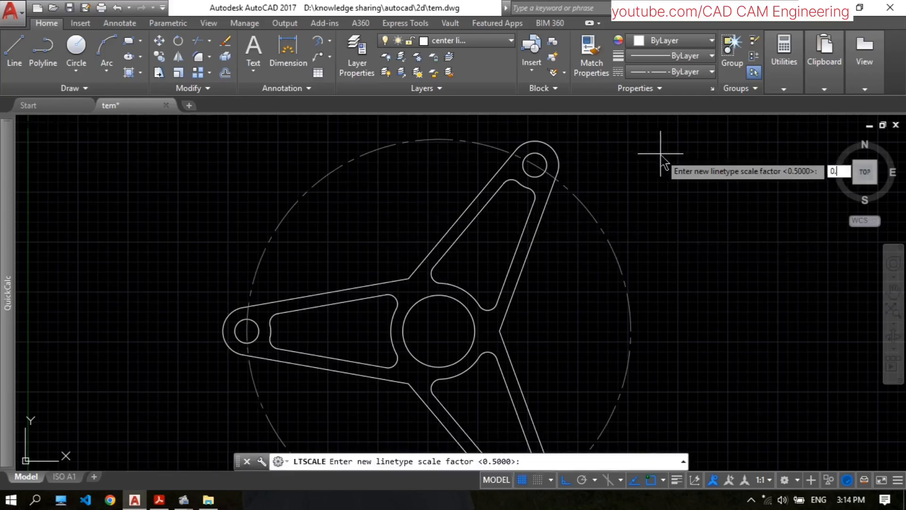
pyautogui.write('4')
pyautogui.press('Return')
pyautogui.press('Return')
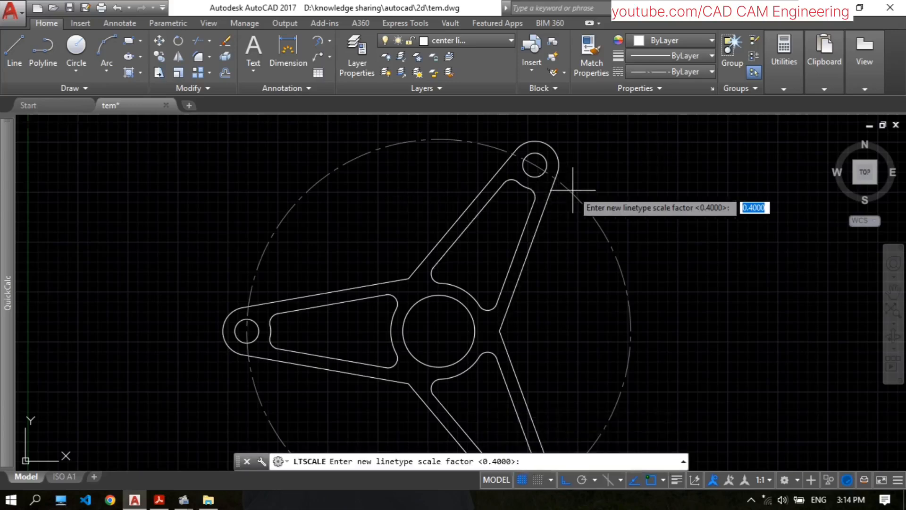
pyautogui.write('0.3')
pyautogui.press('Return')
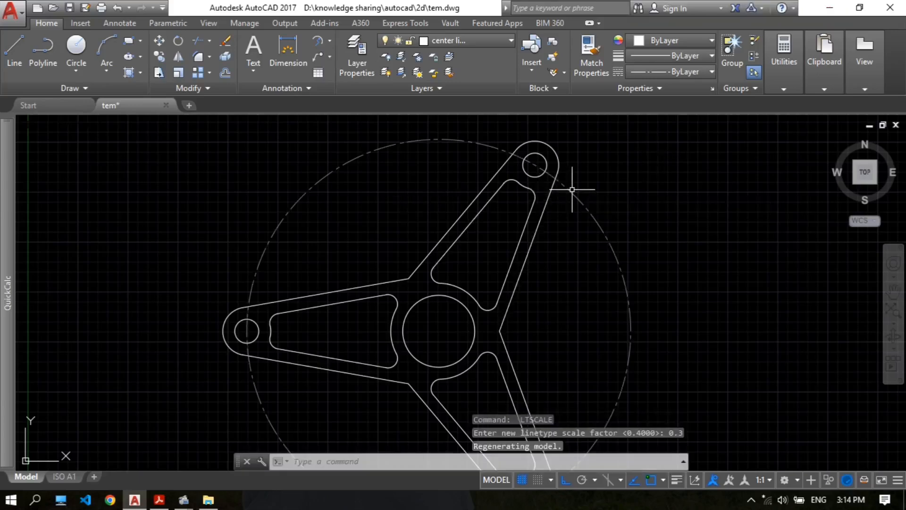
# Draw centre lines joining the hub centre to the centres of the three arms' end holes
pyautogui.scroll(-2, 381, 196)
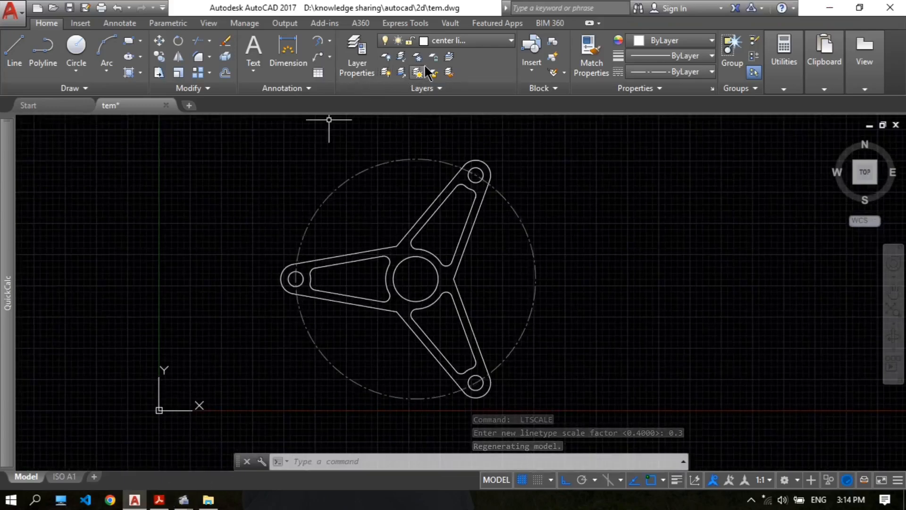
pyautogui.write('l')
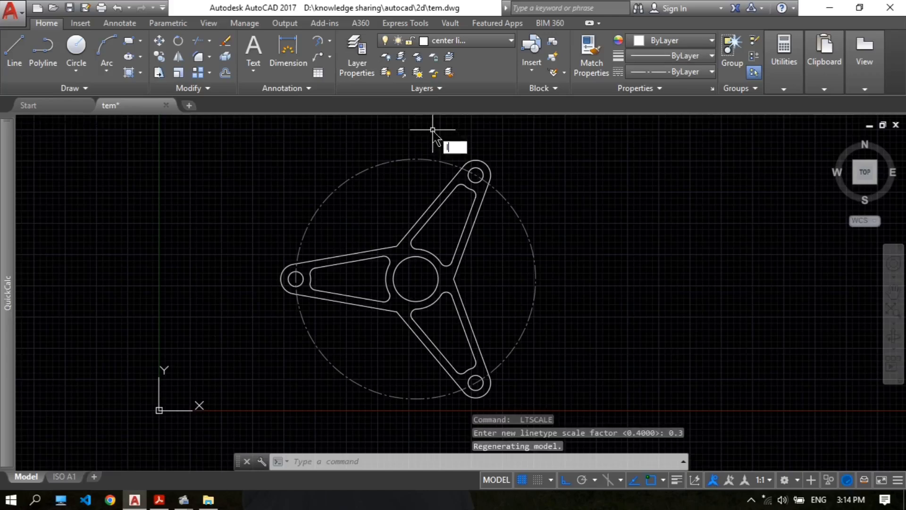
pyautogui.press('Return')
pyautogui.scroll(2, 465, 178)
pyautogui.click(482, 173)
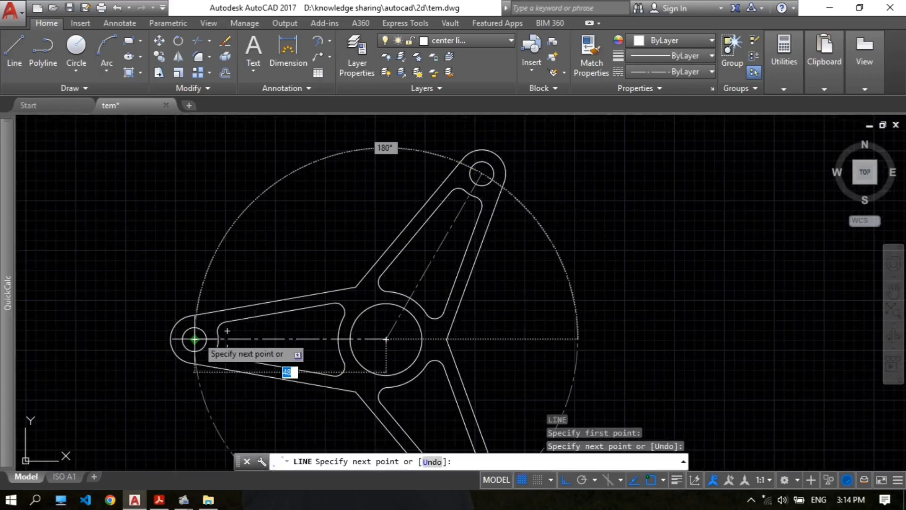
pyautogui.click(195, 339)
pyautogui.press('Return')
pyautogui.press('Return')
pyautogui.click(386, 339)
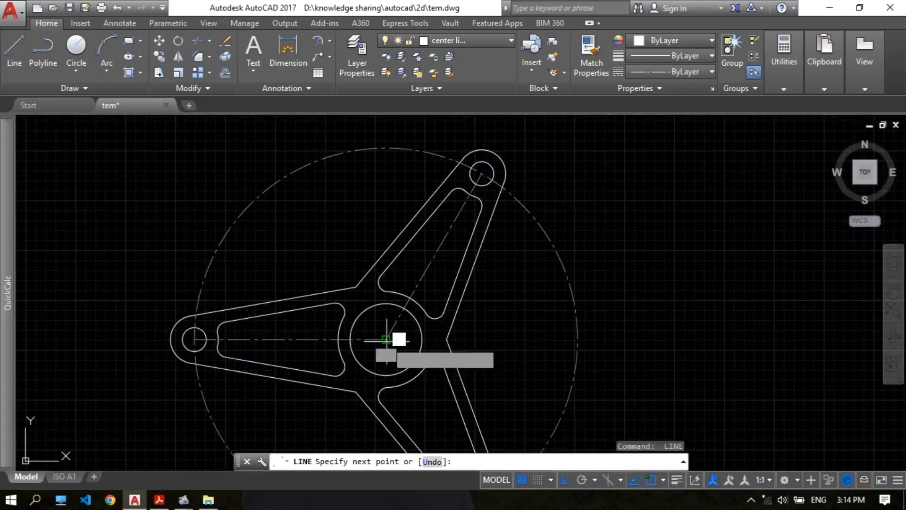
pyautogui.moveTo(430, 363); pyautogui.dragTo(358, 209, button='middle')
pyautogui.click(410, 350)
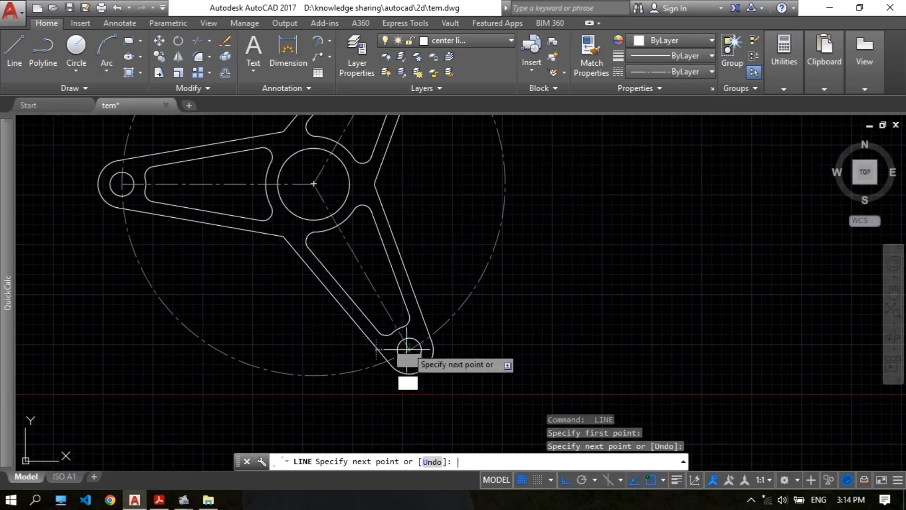
pyautogui.press('Return')
pyautogui.scroll(-4, 356, 227)
pyautogui.moveTo(244, 224); pyautogui.dragTo(327, 249, button='middle')
pyautogui.scroll(6, 347, 234)
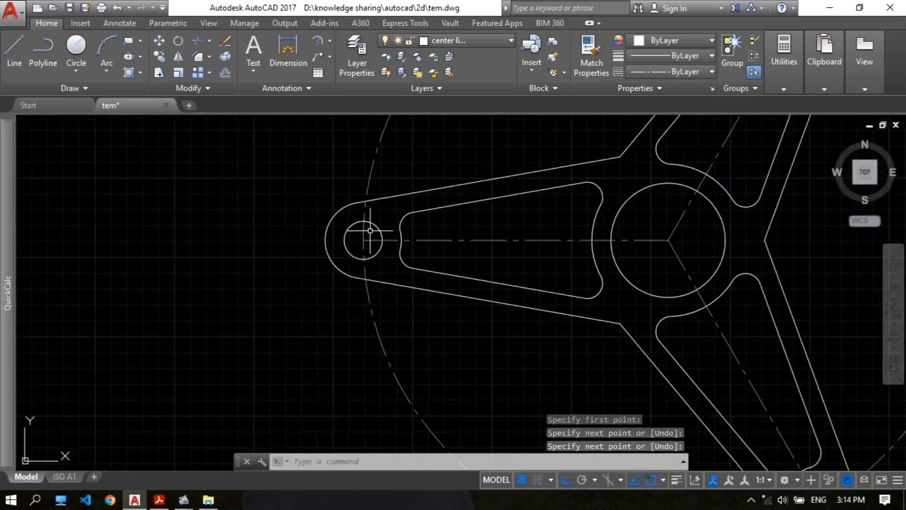
pyautogui.click(401, 239)
pyautogui.click(401, 240)
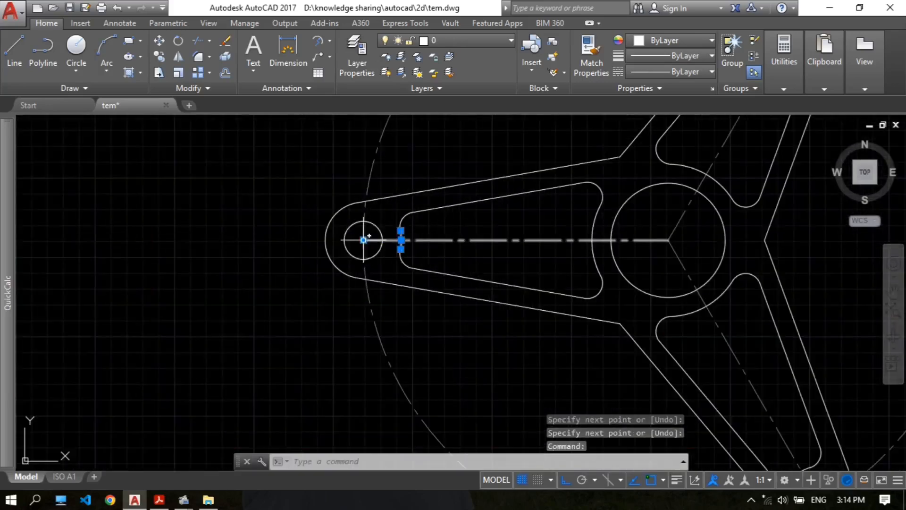
pyautogui.press('Escape')
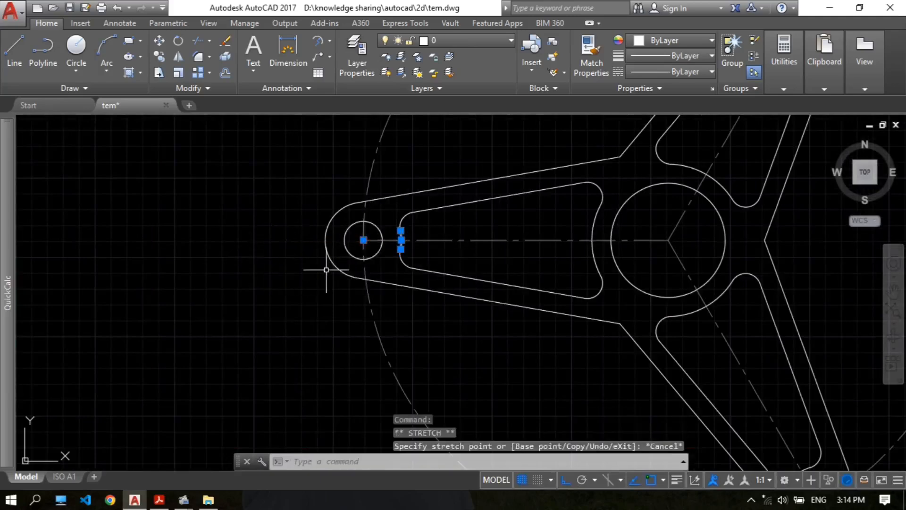
pyautogui.press('Escape')
# Stretch the outer end of the horizontal arm's centre line 12 outward past the end hole
pyautogui.scroll(3, 415, 233)
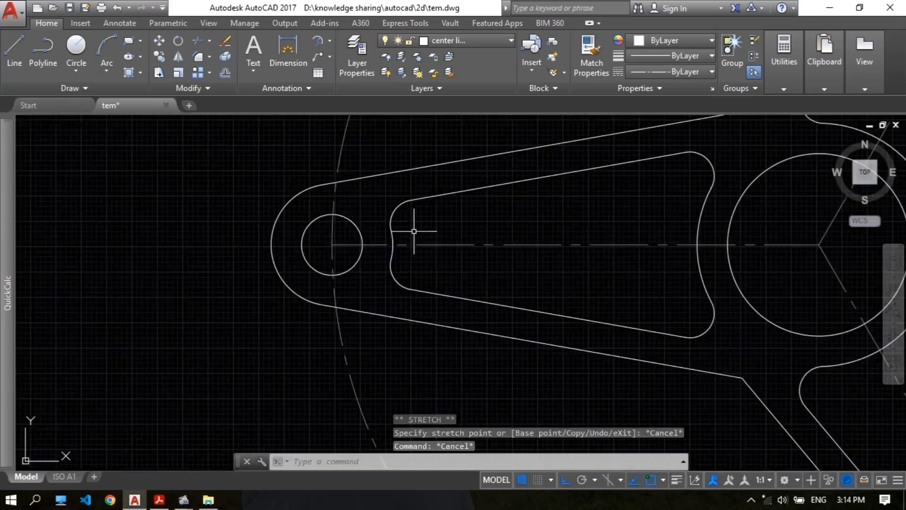
pyautogui.click(374, 245)
pyautogui.click(333, 245)
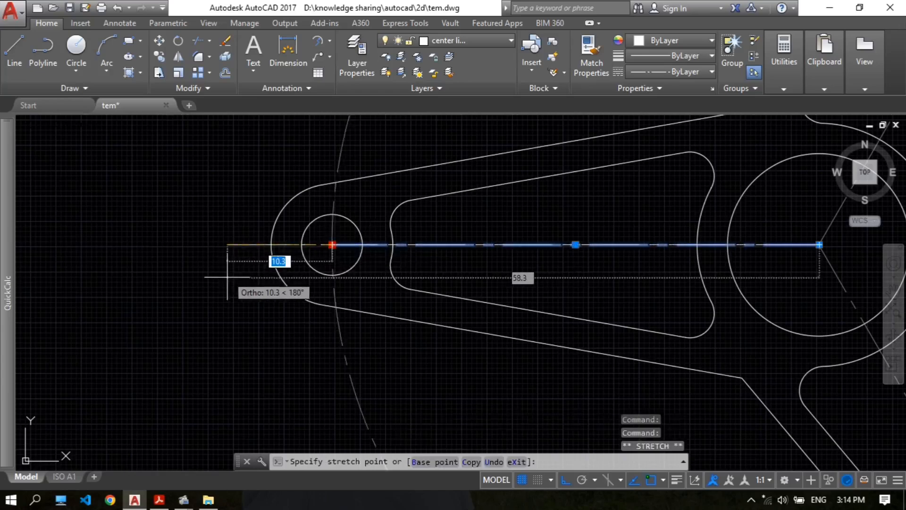
pyautogui.write('12')
pyautogui.press('Return')
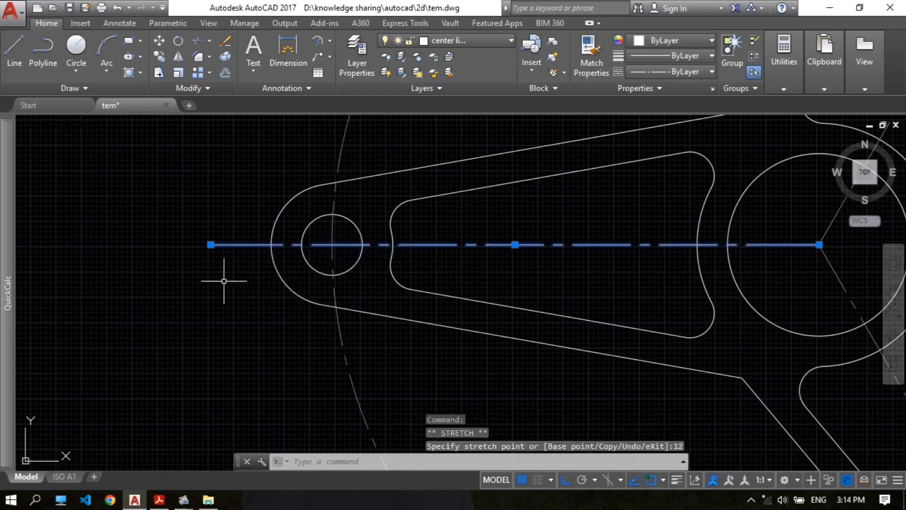
pyautogui.press('Return')
pyautogui.scroll(-2, 373, 256)
pyautogui.press('Escape')
# Turn Ortho off and stretch the upper arm's centre line 12 outward along its 60° direction past the end hole
pyautogui.moveTo(549, 204); pyautogui.dragTo(372, 396, button='middle')
pyautogui.scroll(4, 493, 270)
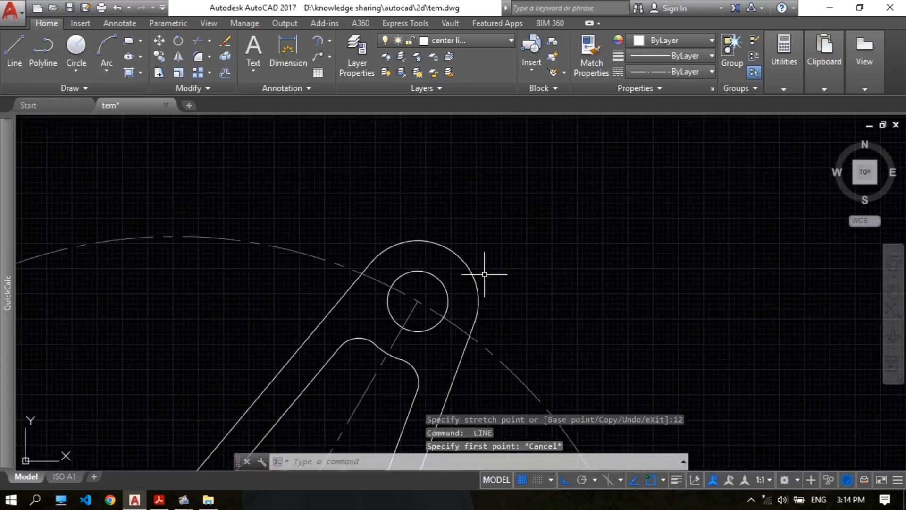
pyautogui.click(416, 303)
pyautogui.click(418, 301)
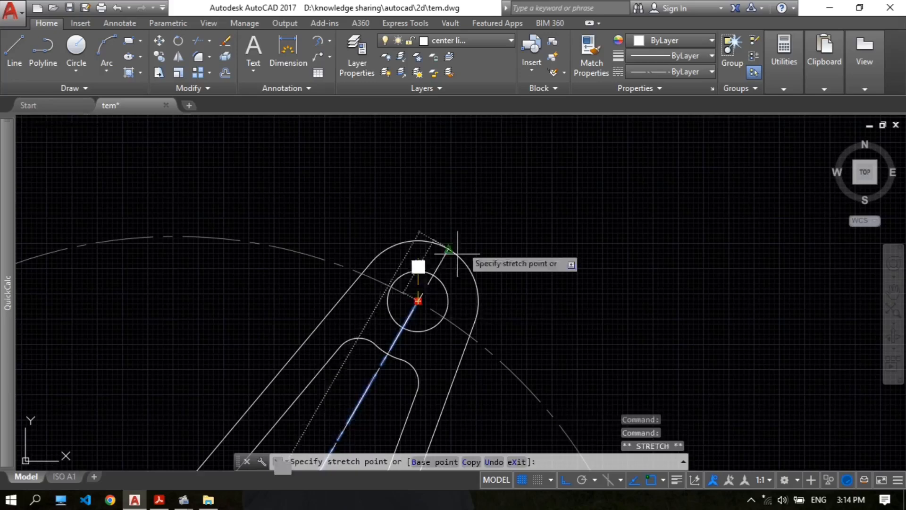
pyautogui.click(565, 481)
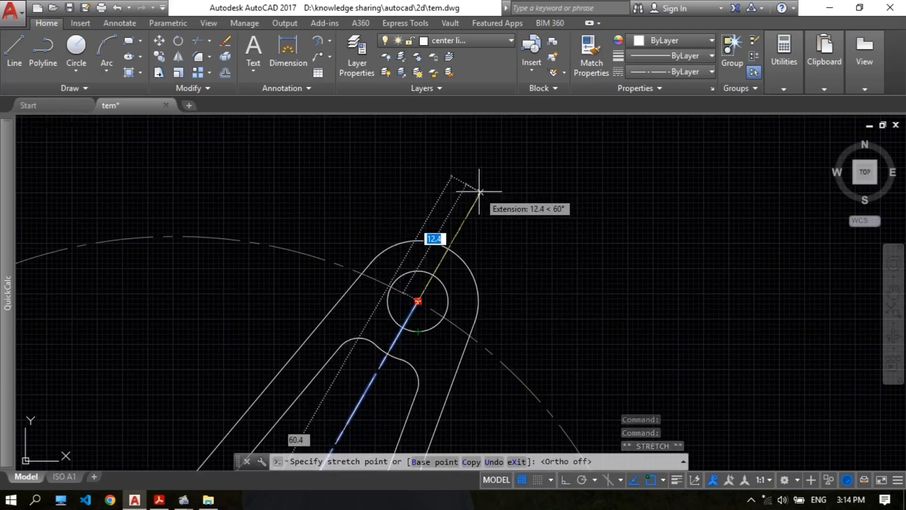
pyautogui.write('12')
pyautogui.press('Return')
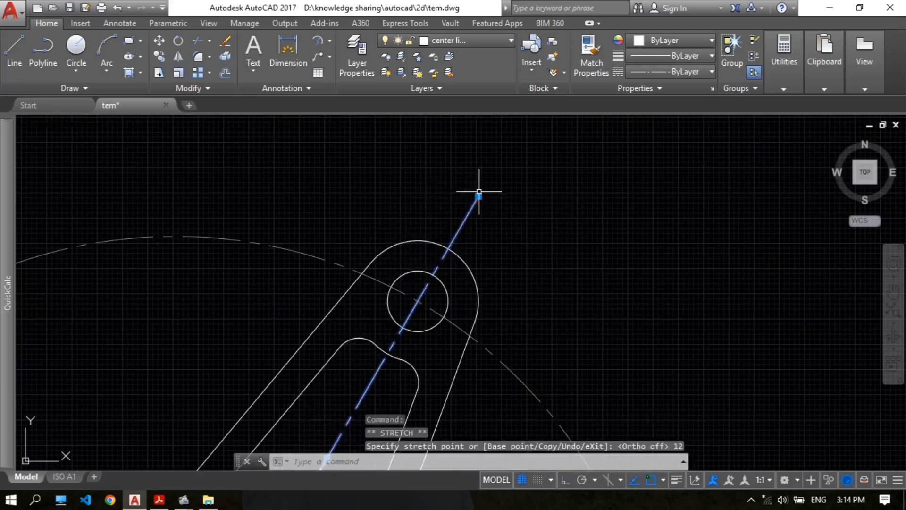
pyautogui.press('Return')
pyautogui.scroll(-2, 544, 195)
pyautogui.press('Escape')
# Stretch the lower arm's centre line 12 outward along its 300° direction past the end hole
pyautogui.moveTo(576, 244); pyautogui.dragTo(524, 111, button='middle')
pyautogui.moveTo(563, 356); pyautogui.dragTo(545, 142, button='middle')
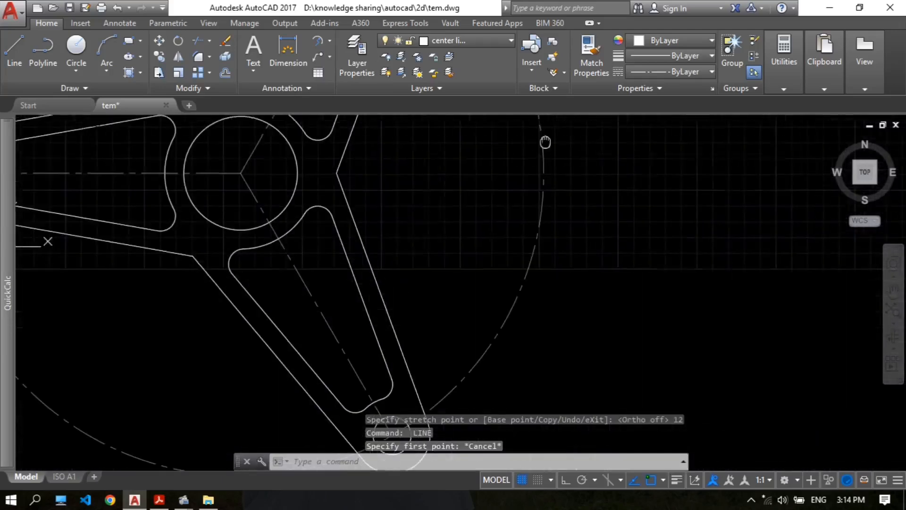
pyautogui.moveTo(495, 352); pyautogui.dragTo(530, 149, button='middle')
pyautogui.click(422, 227)
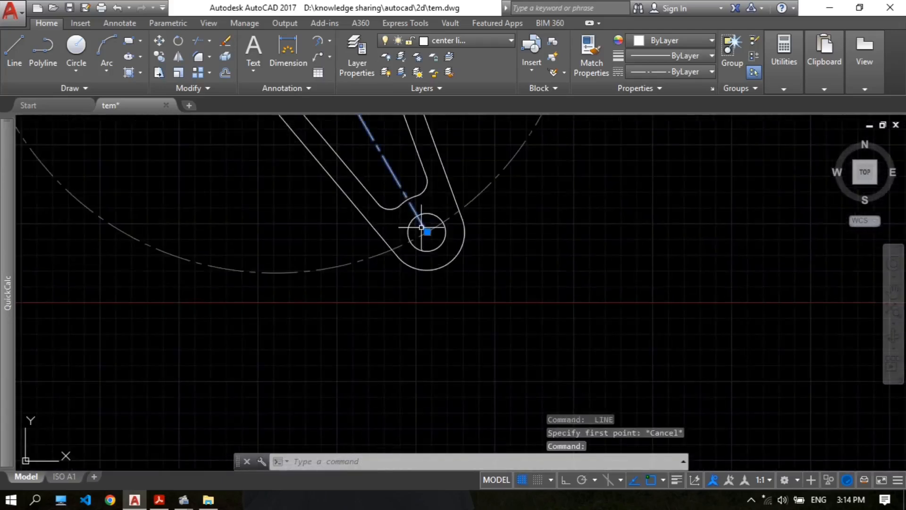
pyautogui.click(427, 232)
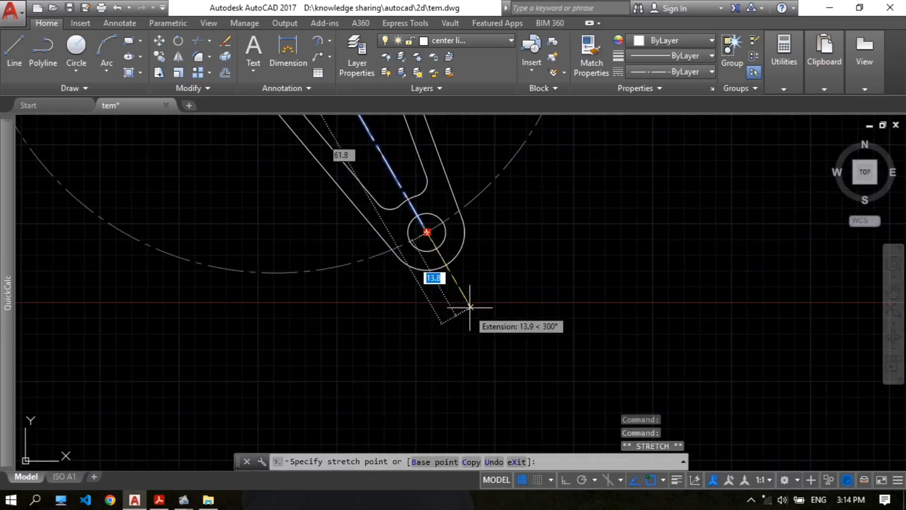
pyautogui.write('12')
pyautogui.press('Return')
pyautogui.press('Escape')
# Check the whole bracket with its centre lines and save the drawing
pyautogui.scroll(-6, 524, 279)
pyautogui.scroll(4, 486, 263)
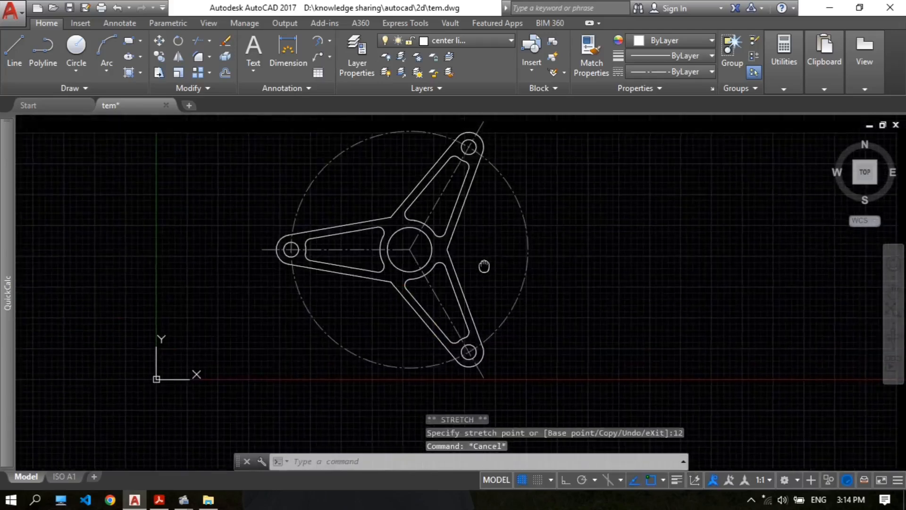
pyautogui.scroll(-2, 474, 245)
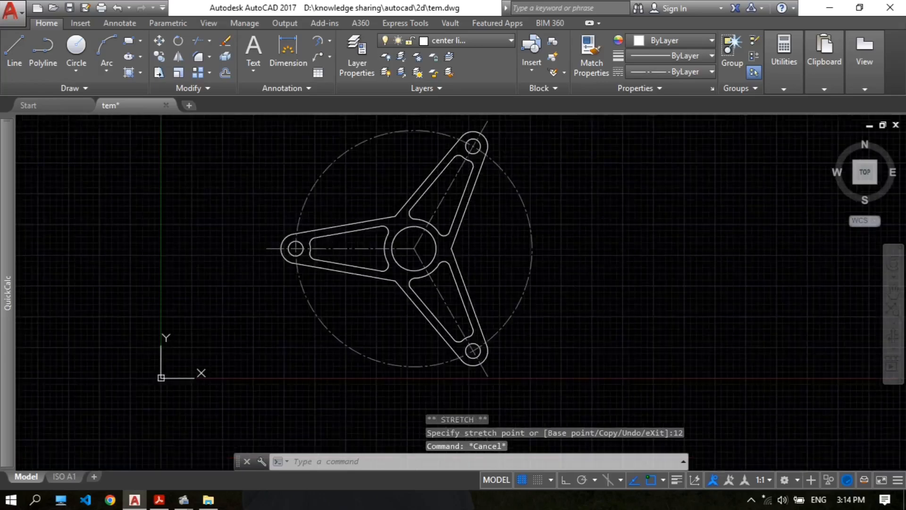
pyautogui.hotkey('ctrl', 's')
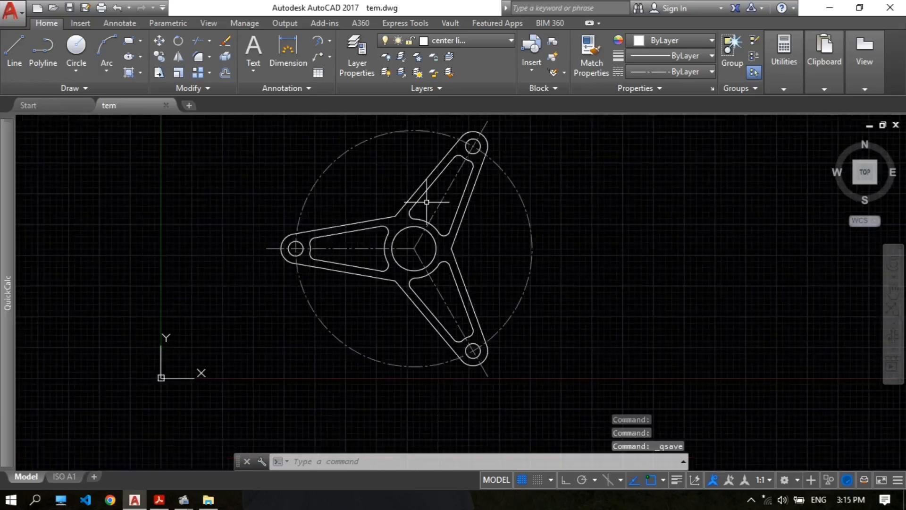
pyautogui.scroll(3, 404, 204)
pyautogui.scroll(-3, 404, 220)
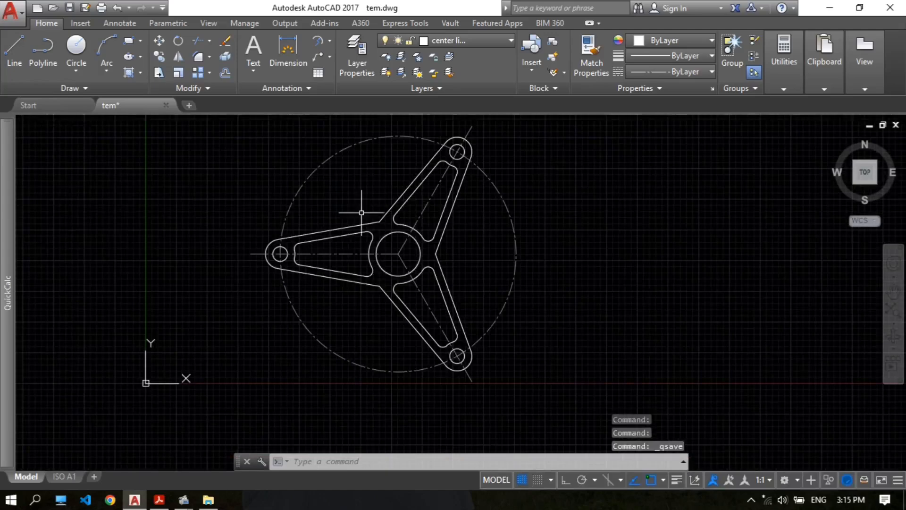
pyautogui.moveTo(392, 228); pyautogui.dragTo(391, 232, button='middle')
pyautogui.moveTo(441, 255); pyautogui.dragTo(437, 262, button='middle')
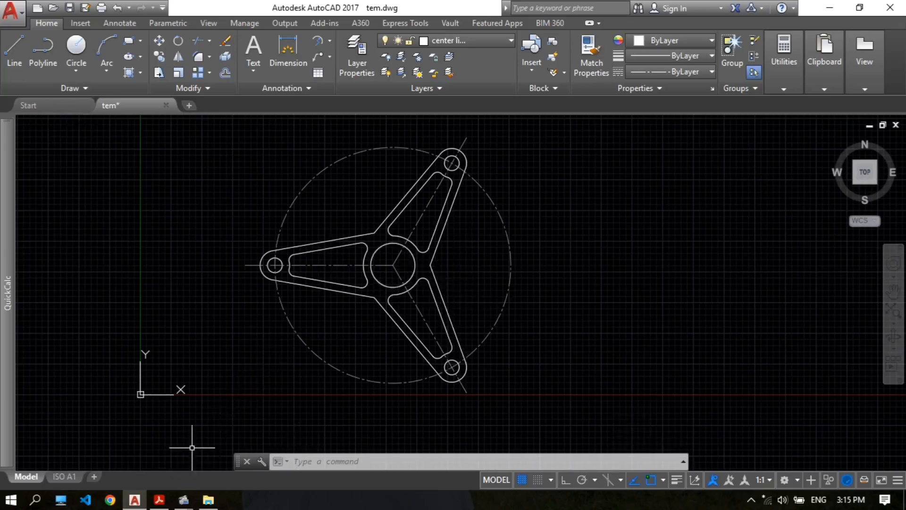
# Create a new layout for the drawing and open its sheet
pyautogui.click(94, 478)
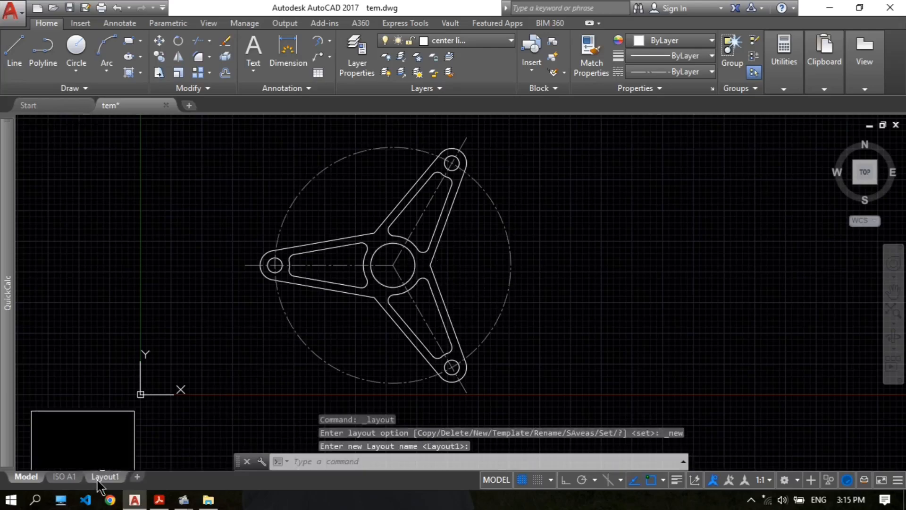
pyautogui.click(104, 477)
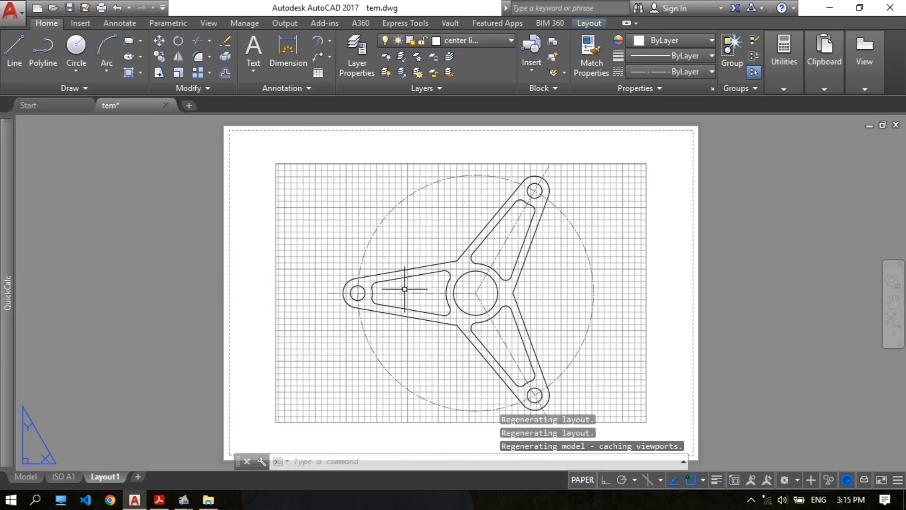
pyautogui.moveTo(405, 289); pyautogui.dragTo(378, 256, button='middle')
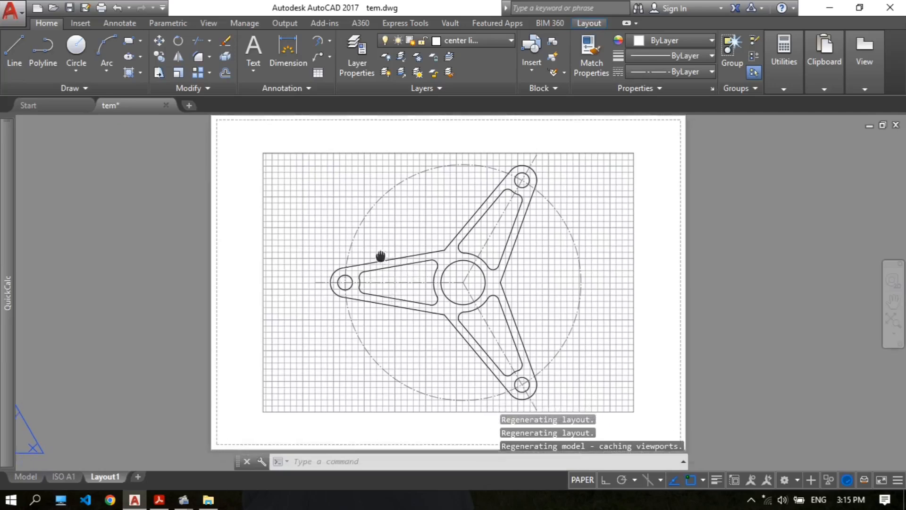
pyautogui.rightClick(106, 478)
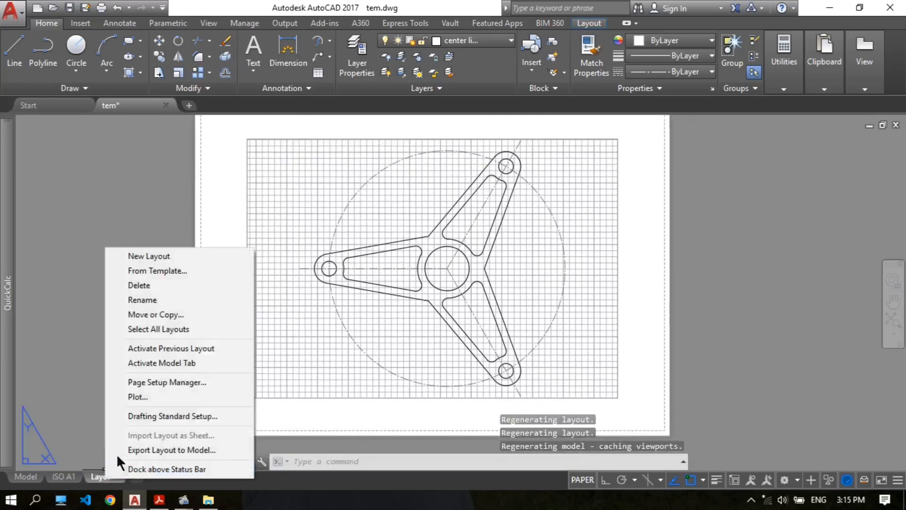
pyautogui.click(143, 382)
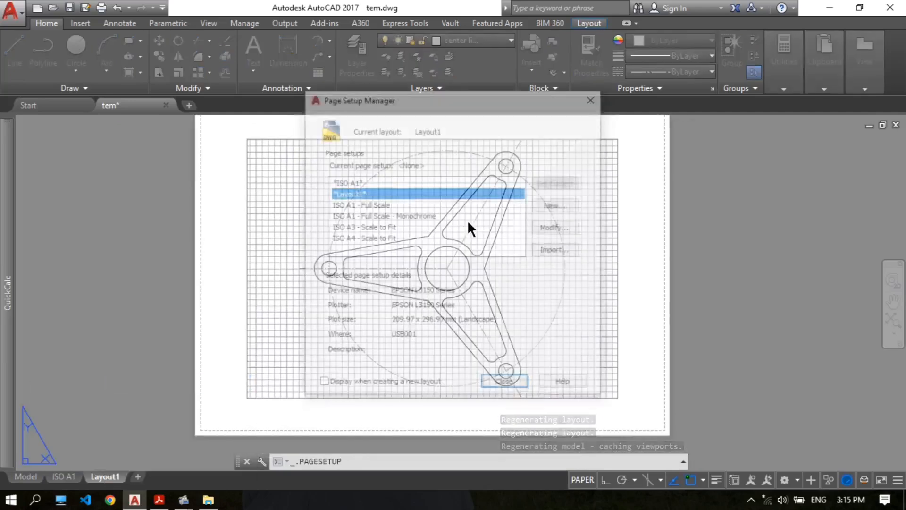
pyautogui.click(362, 238)
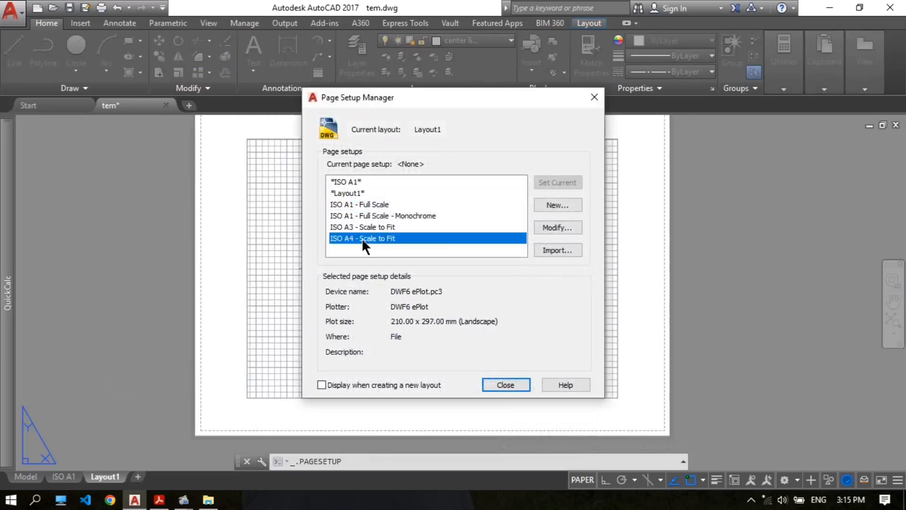
pyautogui.click(506, 385)
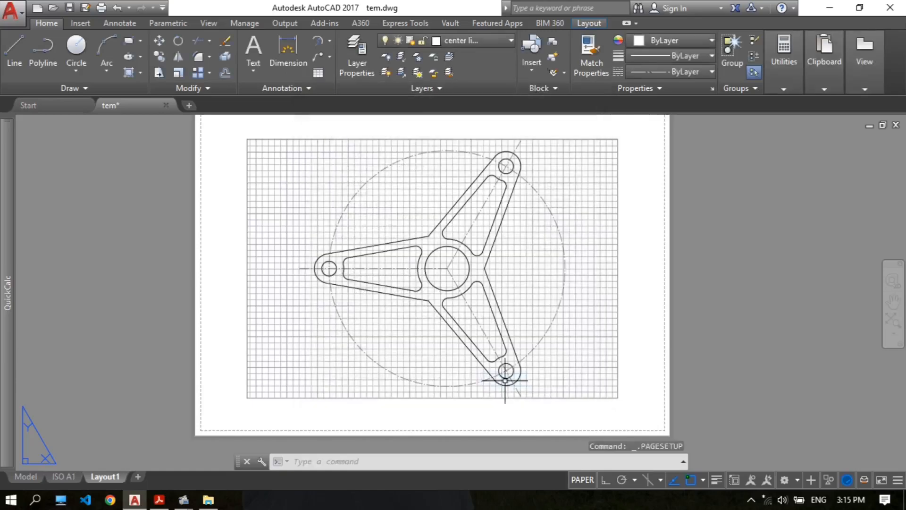
# Make the ISO A4 - Scale to Fit page setup current for the new layout
pyautogui.rightClick(107, 478)
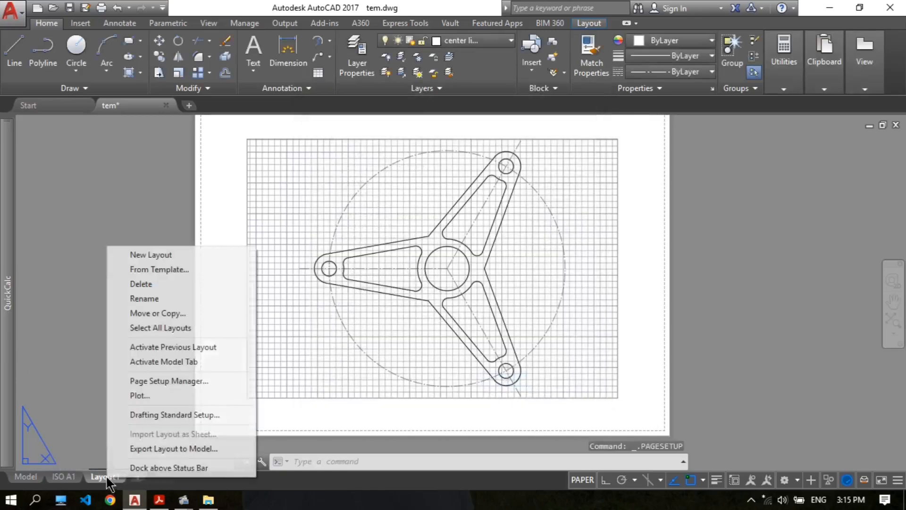
pyautogui.click(149, 377)
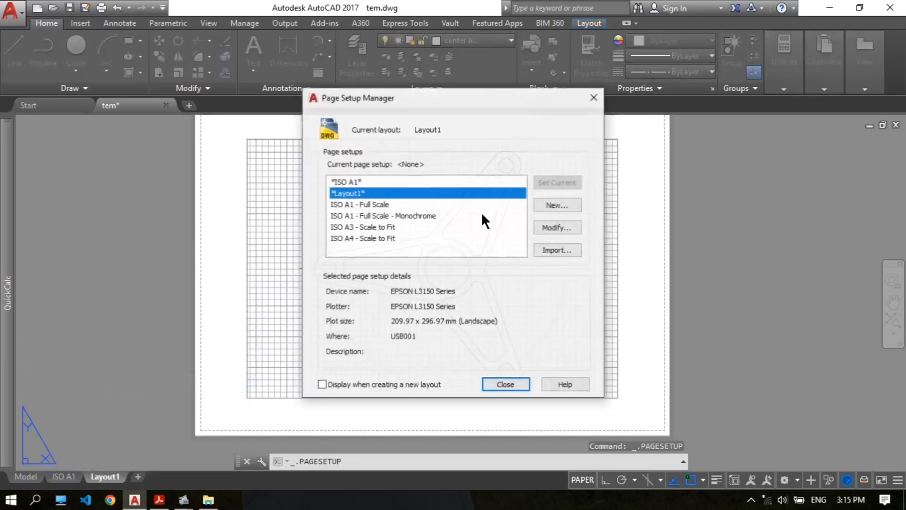
pyautogui.click(373, 238)
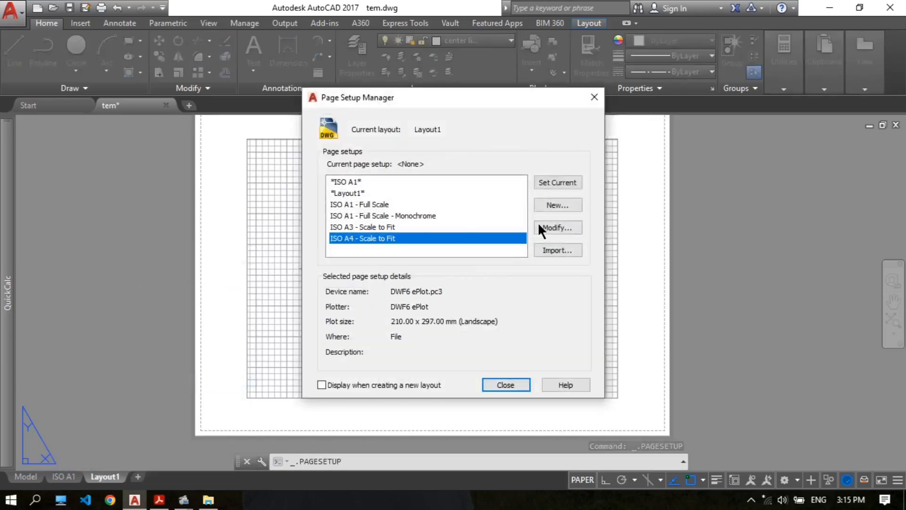
pyautogui.click(557, 183)
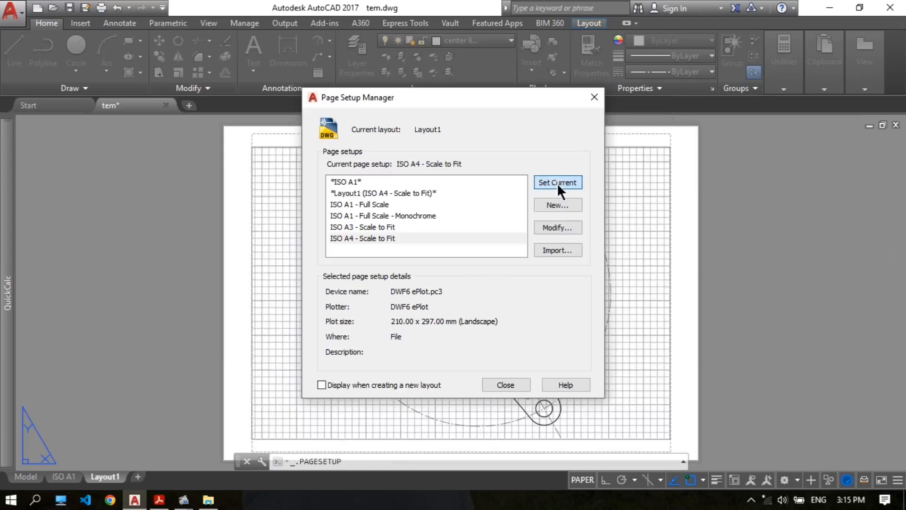
pyautogui.click(510, 385)
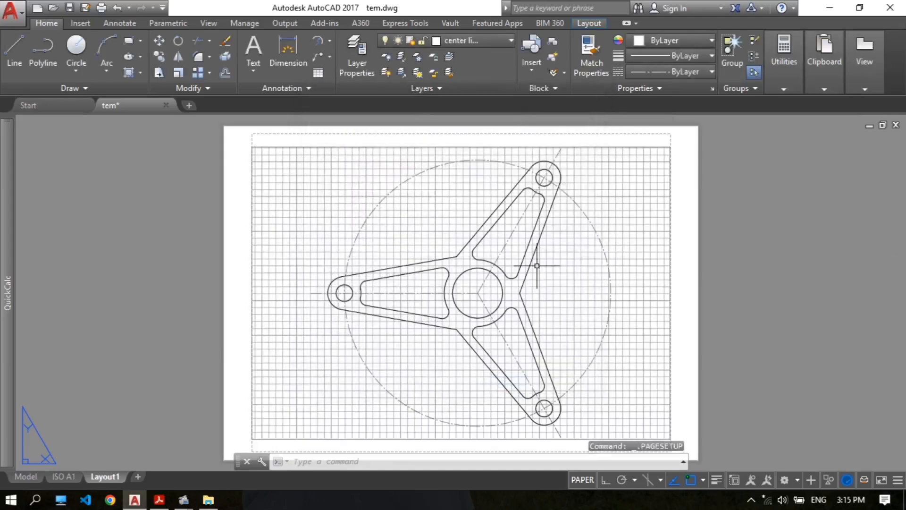
# Erase the default viewport from the layout sheet
pyautogui.scroll(-2, 536, 265)
pyautogui.scroll(2, 516, 254)
pyautogui.scroll(-2, 514, 229)
pyautogui.moveTo(503, 218); pyautogui.dragTo(466, 215, button='middle')
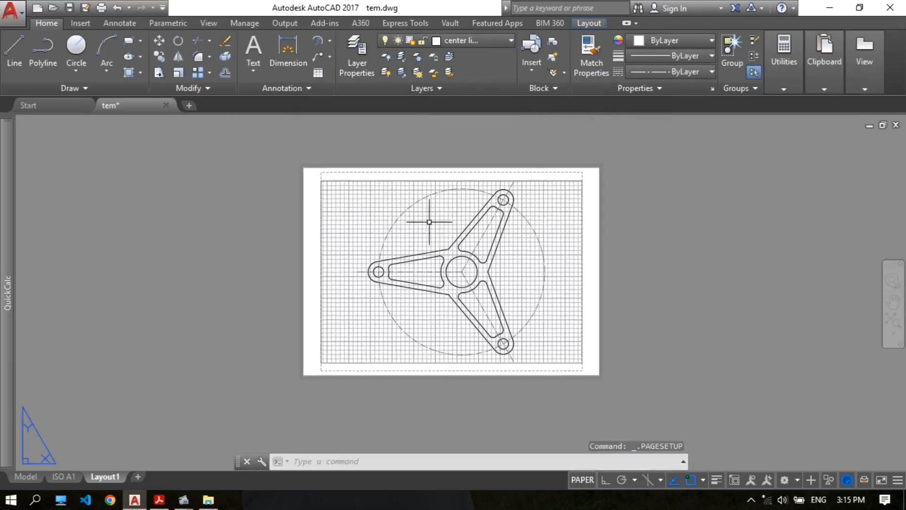
pyautogui.write('e')
pyautogui.press('Return')
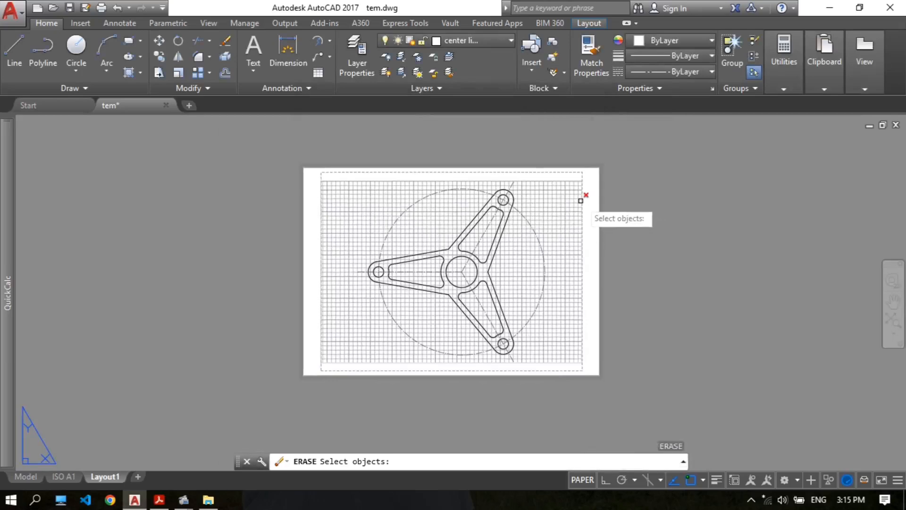
pyautogui.click(583, 201)
pyautogui.press('Return')
# Create one viewport with the active model configuration, spanning the sheet's printable area from its upper-left to its lower-right corner
pyautogui.scroll(2, 411, 219)
pyautogui.scroll(-2, 420, 218)
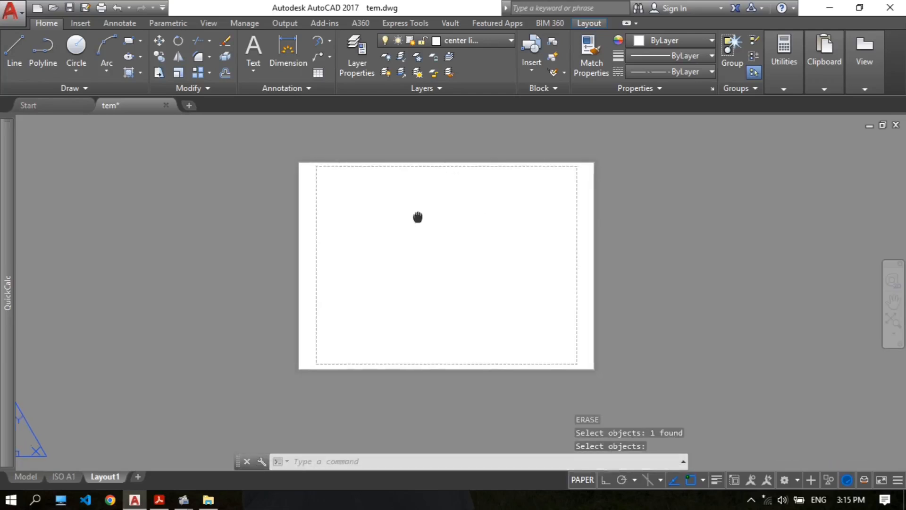
pyautogui.write('vp')
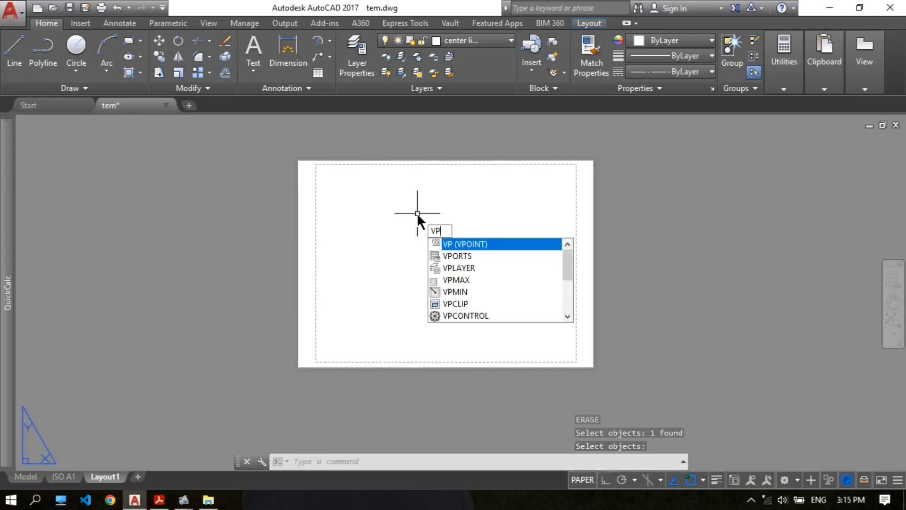
pyautogui.click(467, 256)
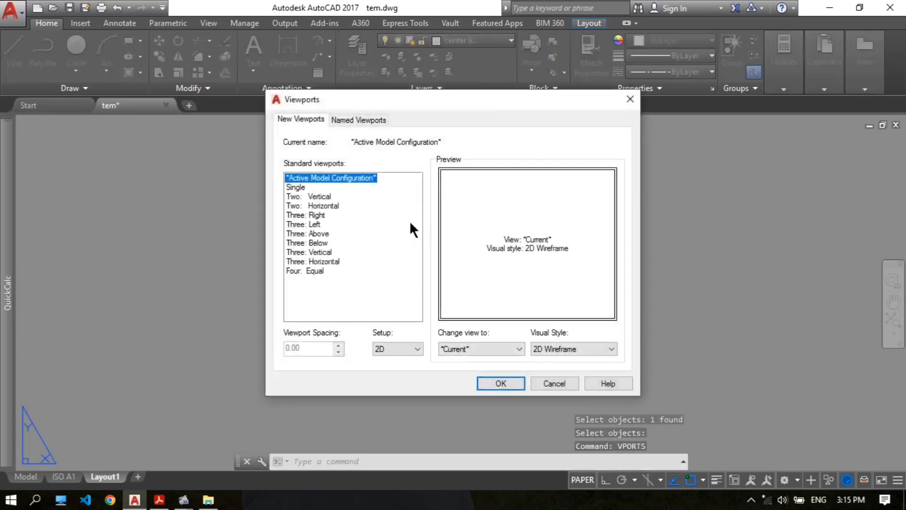
pyautogui.click(496, 385)
pyautogui.scroll(3, 311, 160)
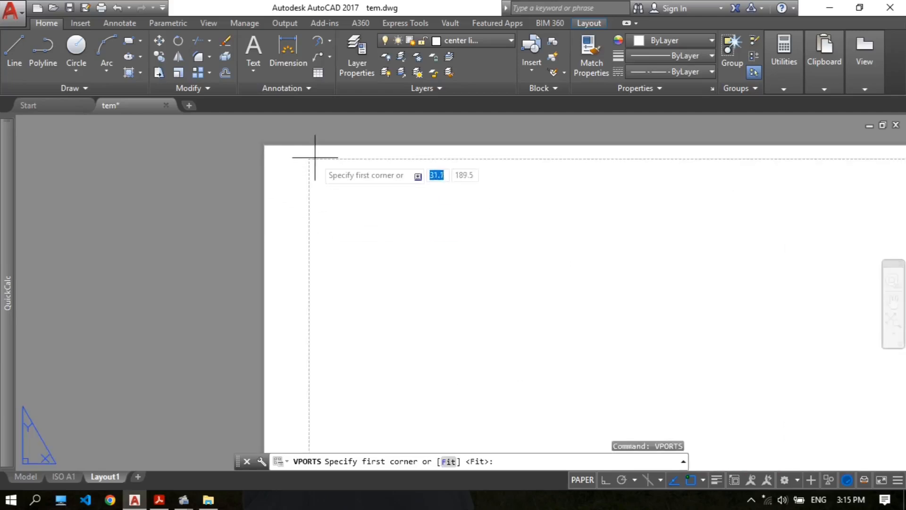
pyautogui.click(309, 158)
pyautogui.scroll(-3, 561, 307)
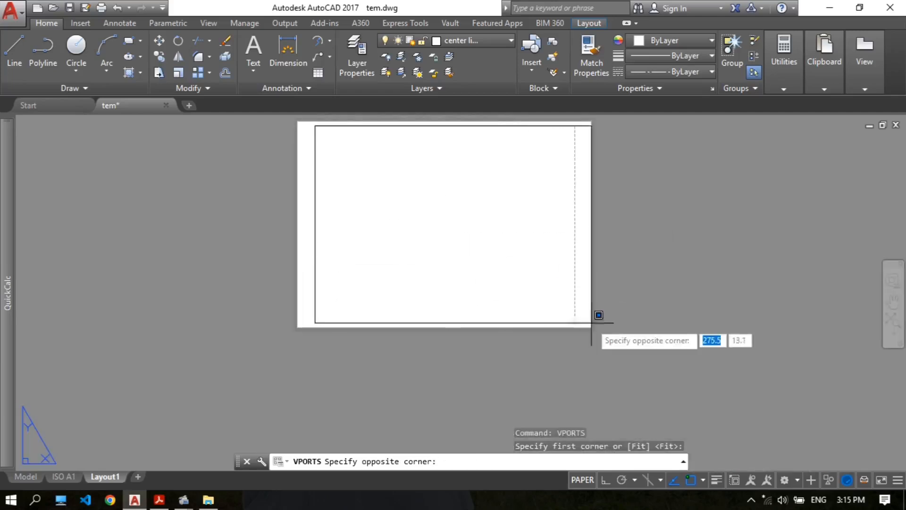
pyautogui.scroll(3, 585, 318)
pyautogui.click(584, 318)
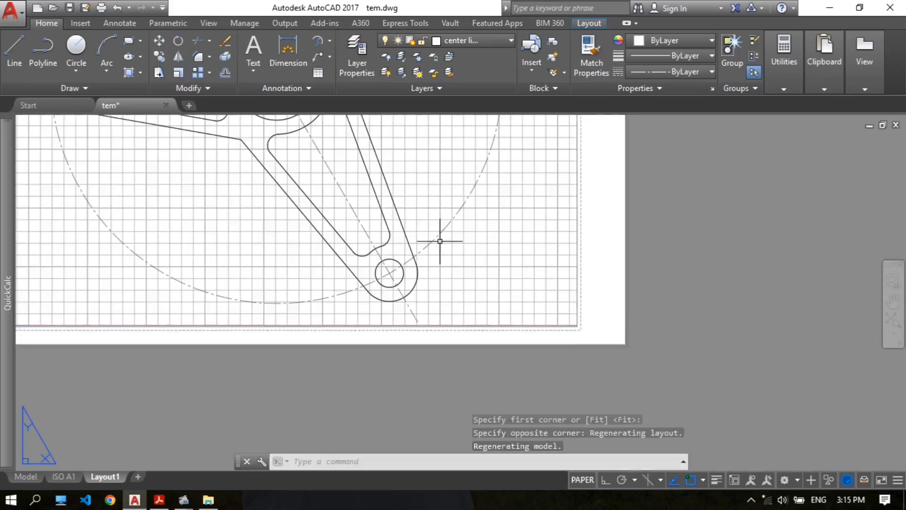
# Activate model space inside the viewport, shift the bracket towards the sheet's left half and reduce its displayed size
pyautogui.scroll(-5, 438, 234)
pyautogui.scroll(2, 439, 233)
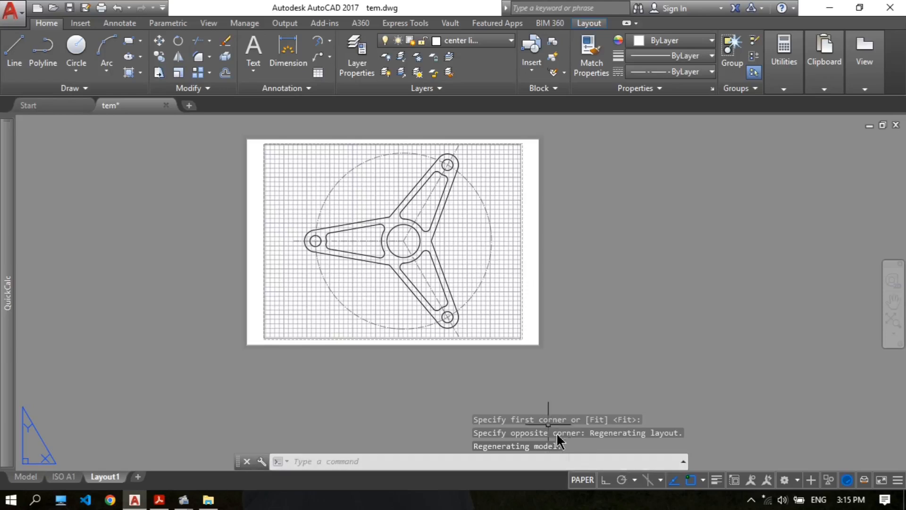
pyautogui.click(582, 480)
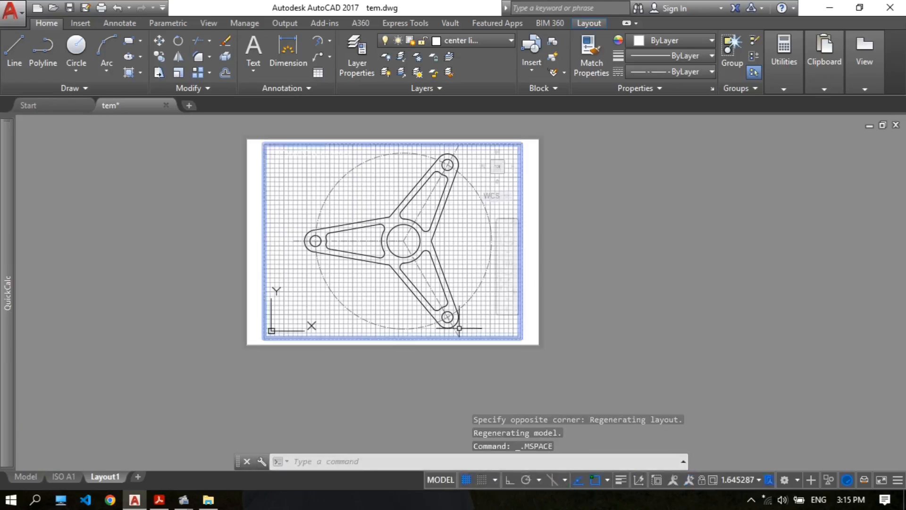
pyautogui.moveTo(487, 214); pyautogui.dragTo(385, 216, button='middle')
pyautogui.scroll(-2, 407, 206)
pyautogui.scroll(2, 407, 207)
pyautogui.scroll(-2, 408, 209)
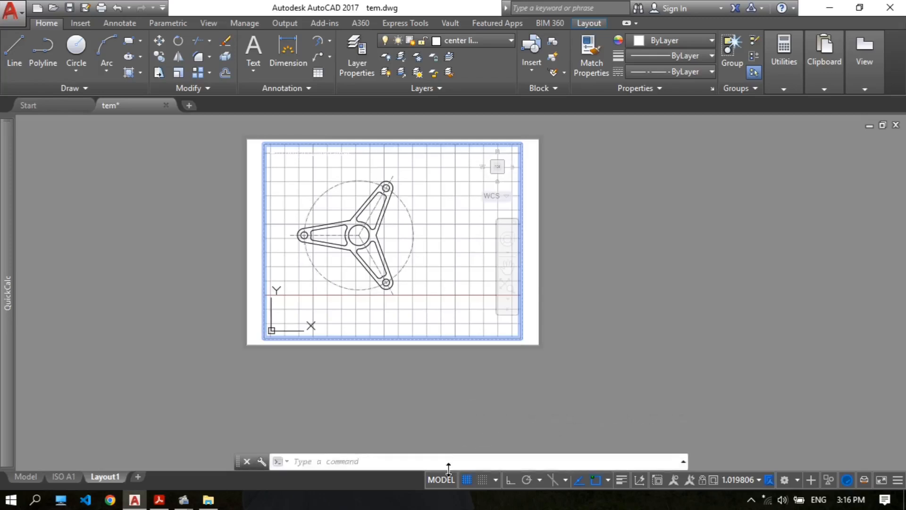
# Turn the grid off inside the viewport and return to paper space
pyautogui.click(467, 479)
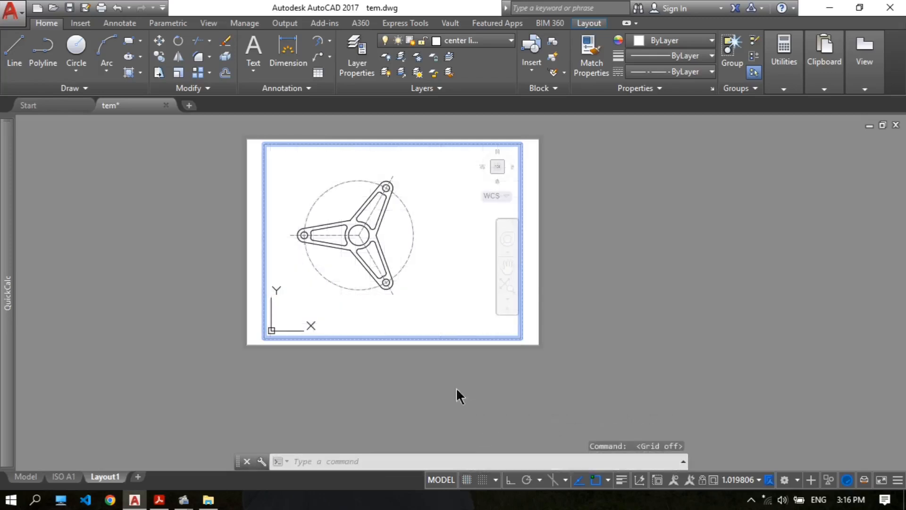
pyautogui.click(443, 481)
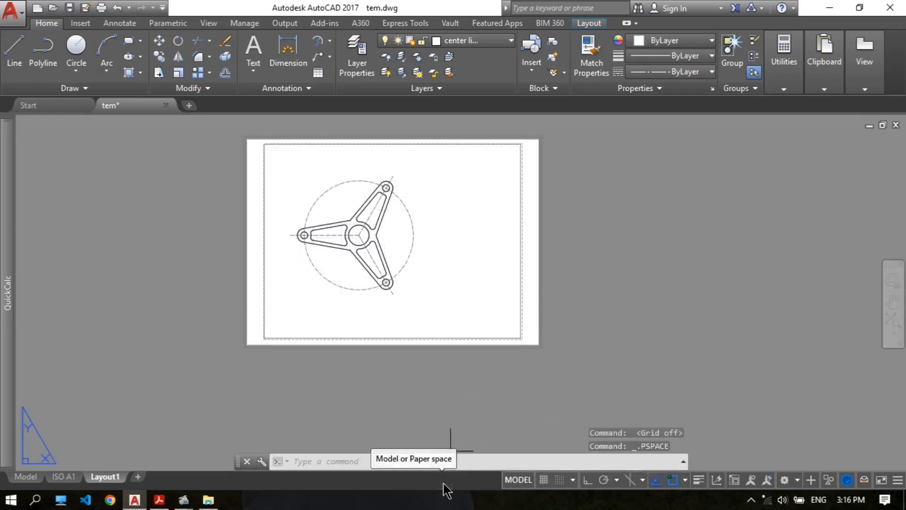
# Examine the bracket and its centre lines on the layout sheet
pyautogui.scroll(5, 441, 246)
pyautogui.scroll(-3, 367, 200)
pyautogui.scroll(2, 359, 212)
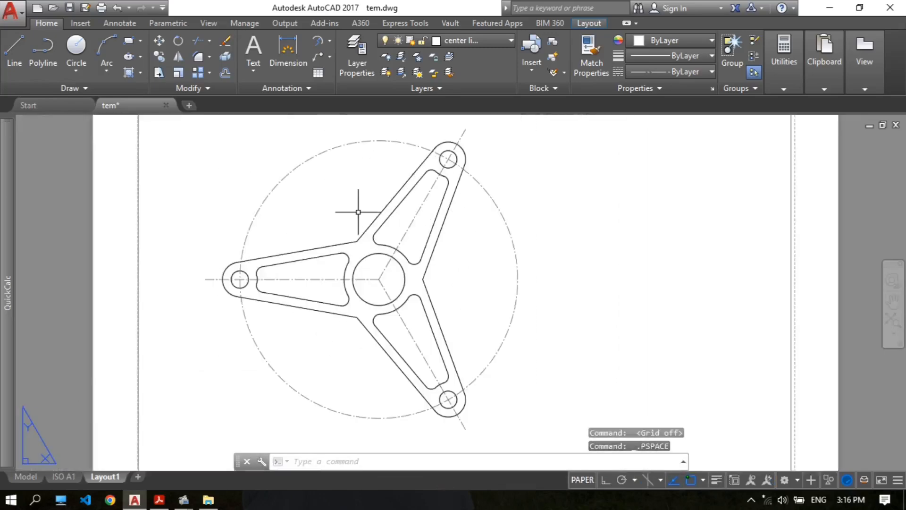
pyautogui.scroll(-4, 358, 212)
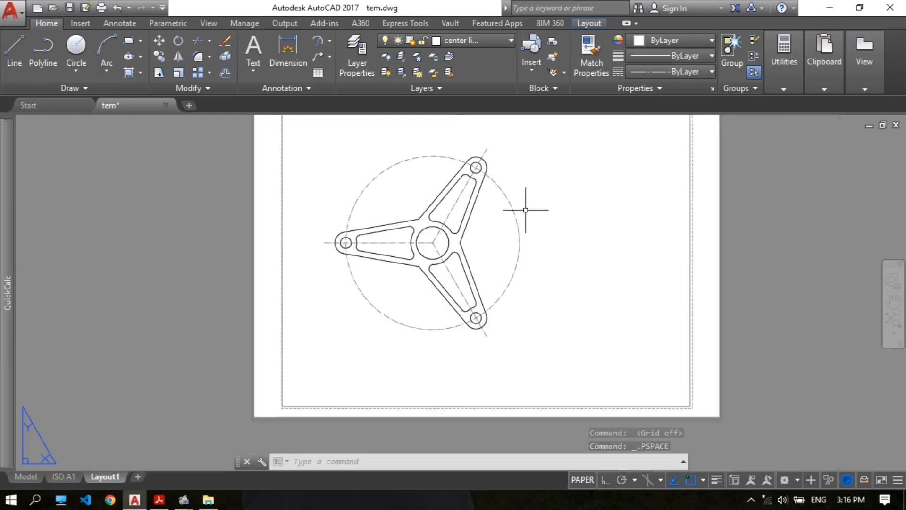
pyautogui.moveTo(523, 208)
pyautogui.mouseDown(button='middle')
pyautogui.moveTo(486, 231)
pyautogui.moveTo(541, 216)
pyautogui.moveTo(530, 228)
pyautogui.moveTo(489, 216)
pyautogui.moveTo(472, 197)
pyautogui.mouseUp(button='middle')
pyautogui.scroll(2, 530, 219)
pyautogui.scroll(-2, 538, 213)
pyautogui.scroll(2, 528, 218)
pyautogui.scroll(-2, 509, 210)
pyautogui.scroll(2, 474, 203)
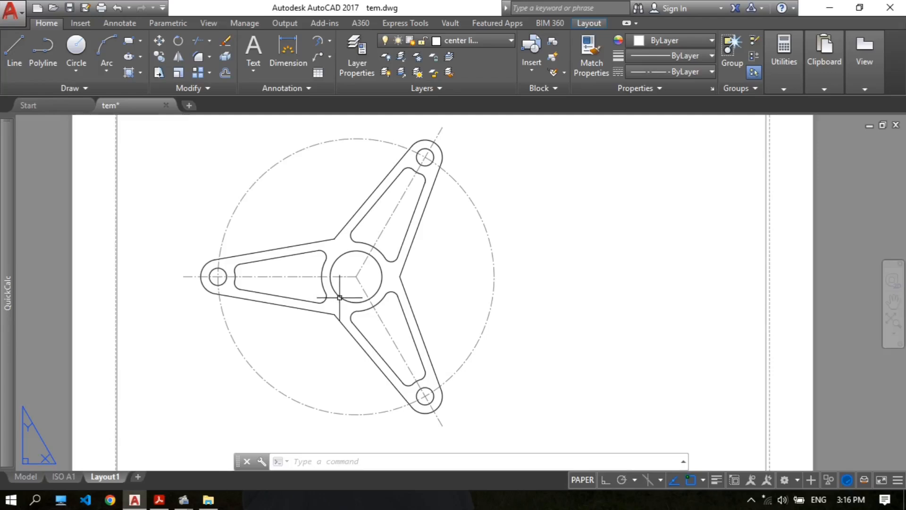
pyautogui.moveTo(361, 321); pyautogui.dragTo(372, 316, button='middle')
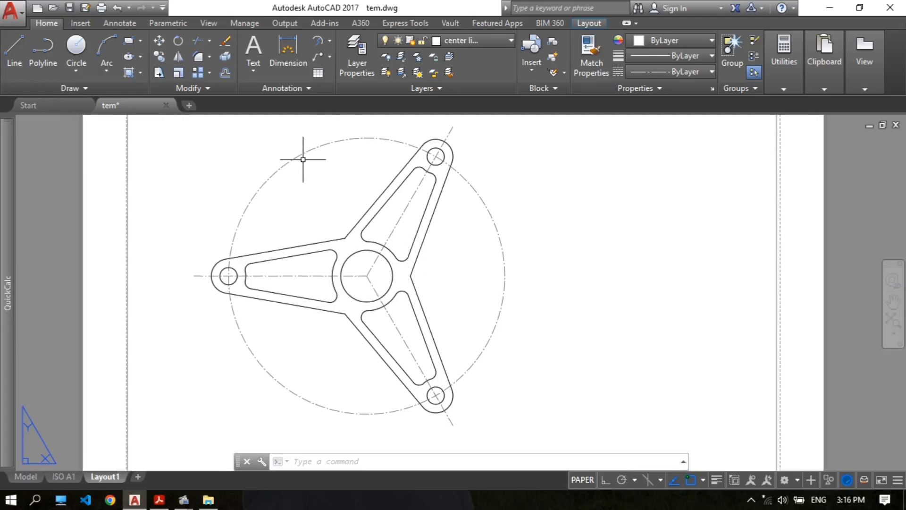
# Create a new layer named dimensions
pyautogui.click(330, 41)
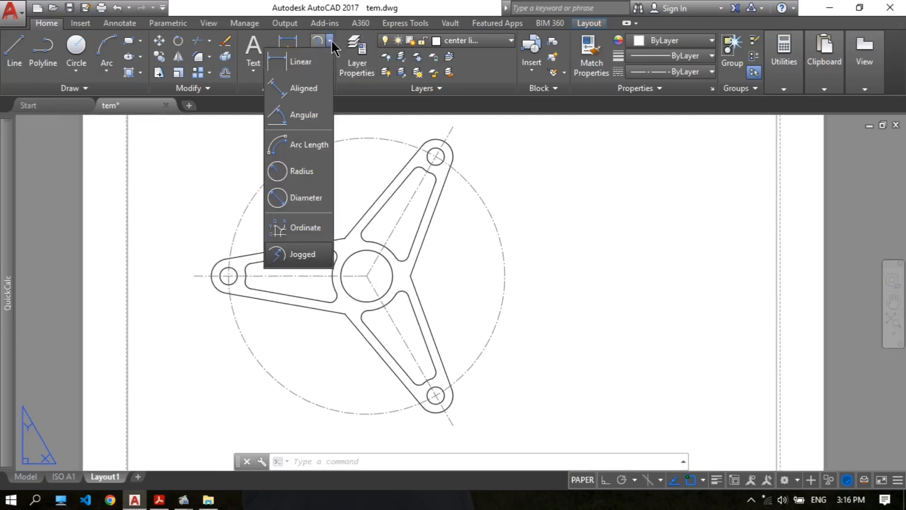
pyautogui.click(356, 56)
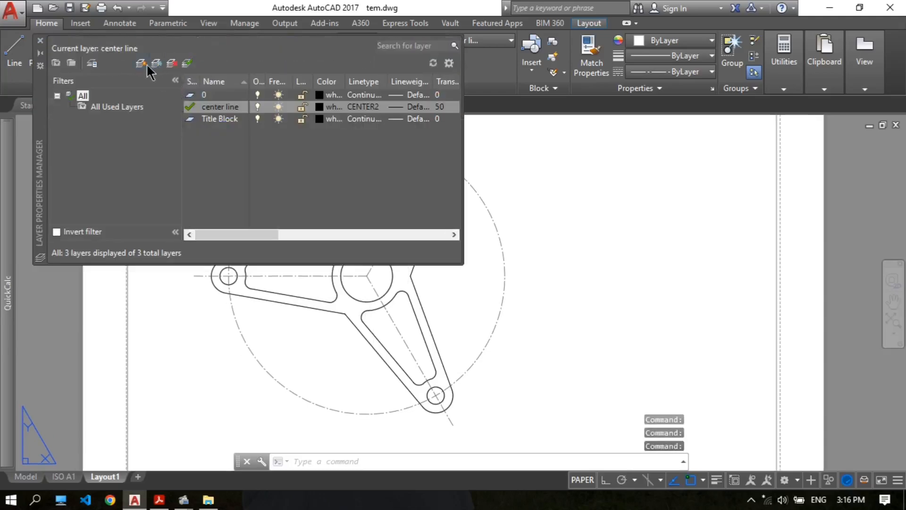
pyautogui.hotkey('alt', 'n')
pyautogui.write('dimen')
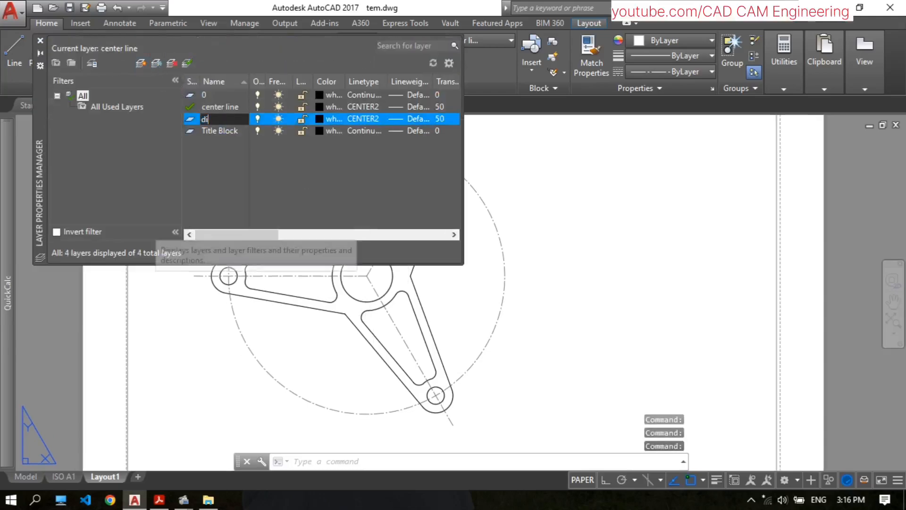
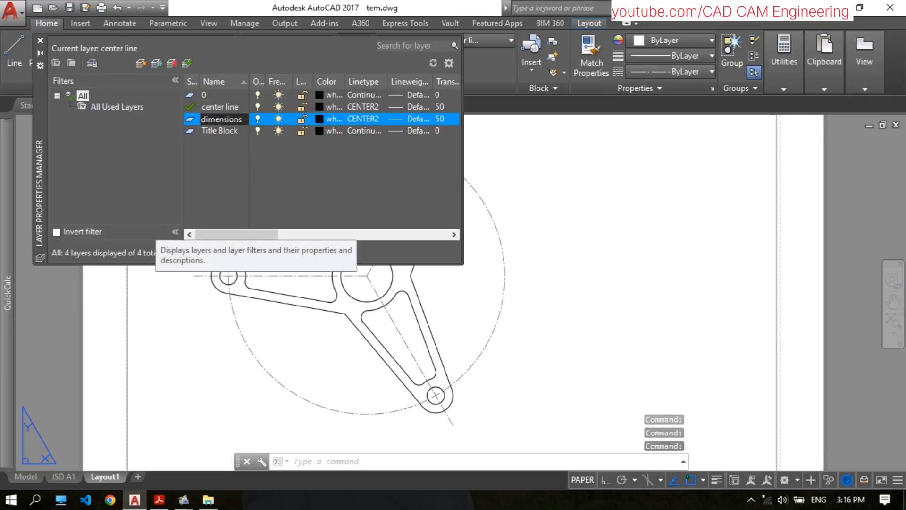
pyautogui.write('sions')
pyautogui.press('Return')
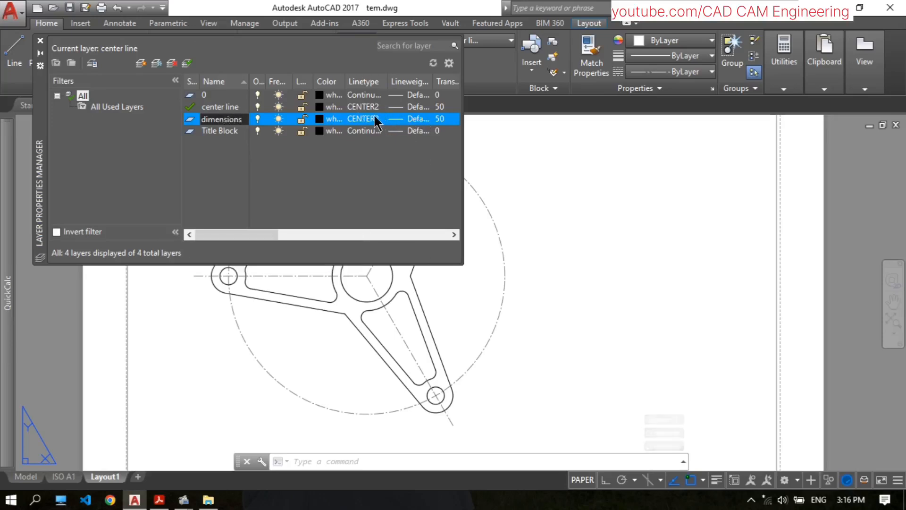
# Set the dimensions layer's linetype to Continuous and its transparency to 0
pyautogui.click(366, 119)
pyautogui.click(443, 227)
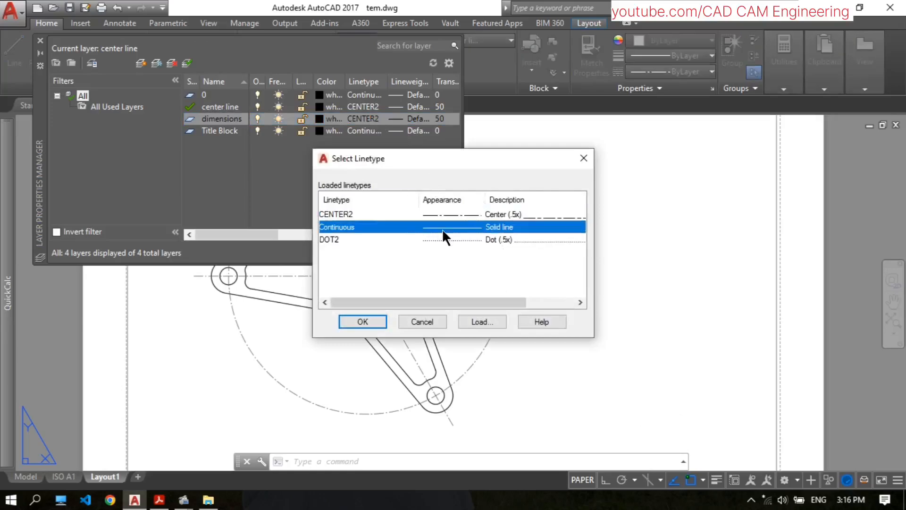
pyautogui.click(362, 323)
pyautogui.click(380, 235)
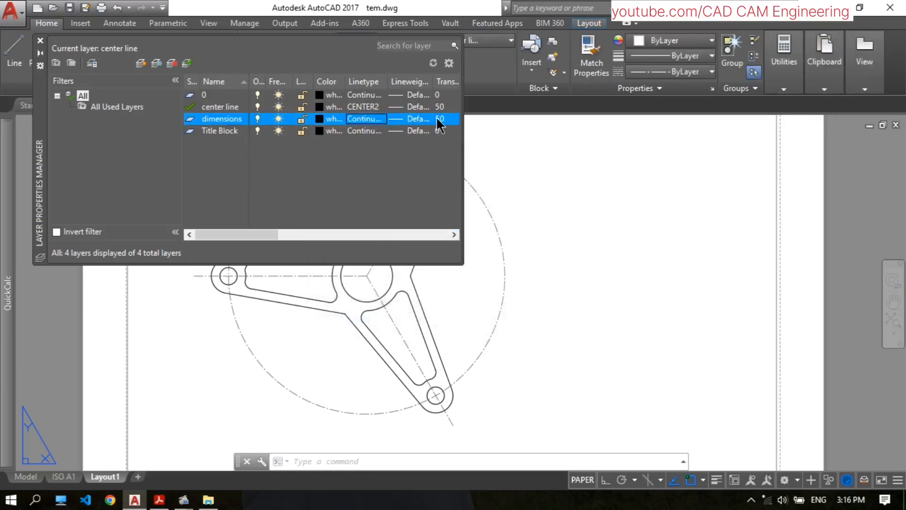
pyautogui.click(438, 119)
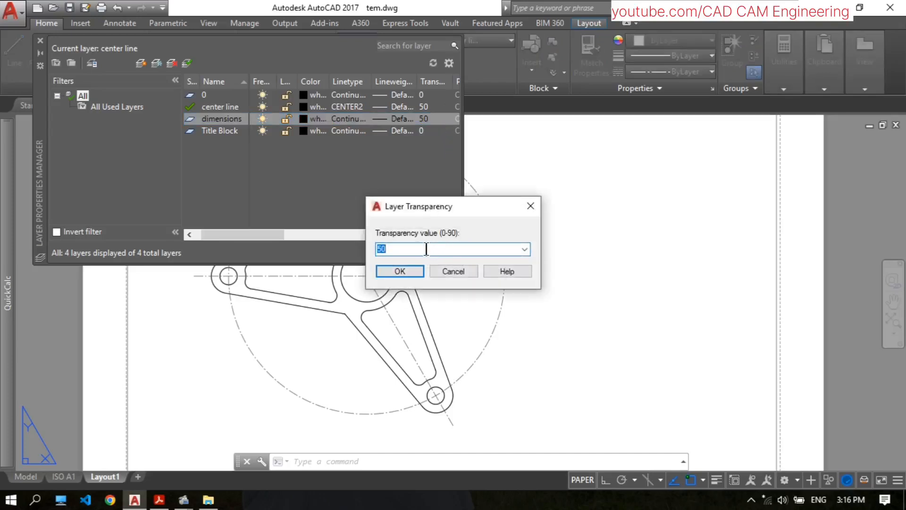
pyautogui.press('Return')
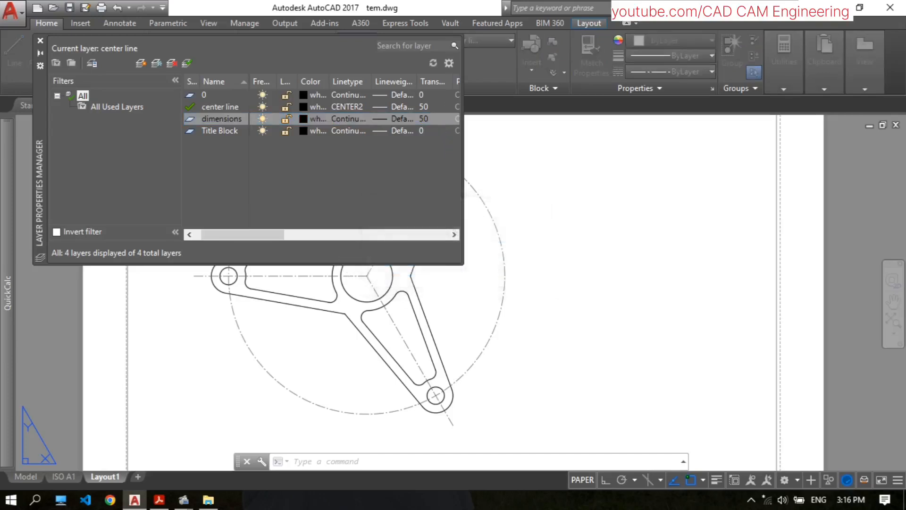
# Make dimensions the current layer and close the layer properties manager
pyautogui.click(191, 62)
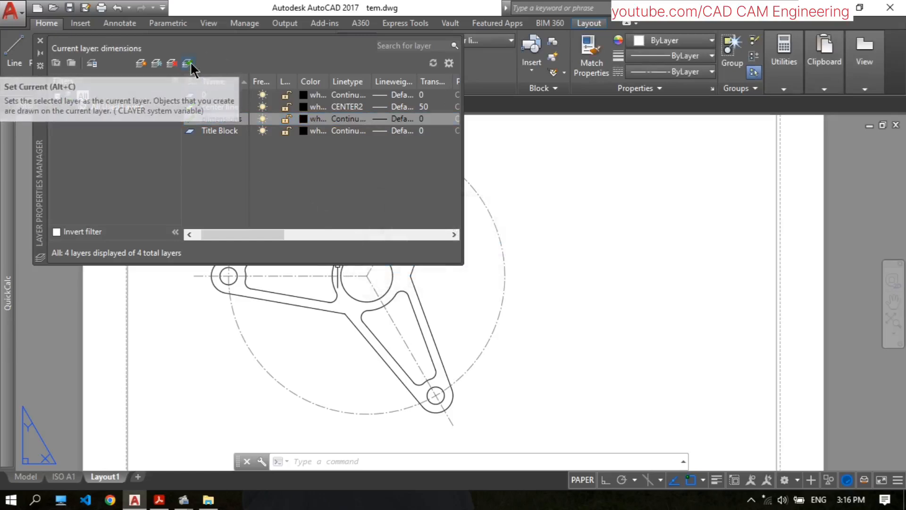
pyautogui.click(40, 41)
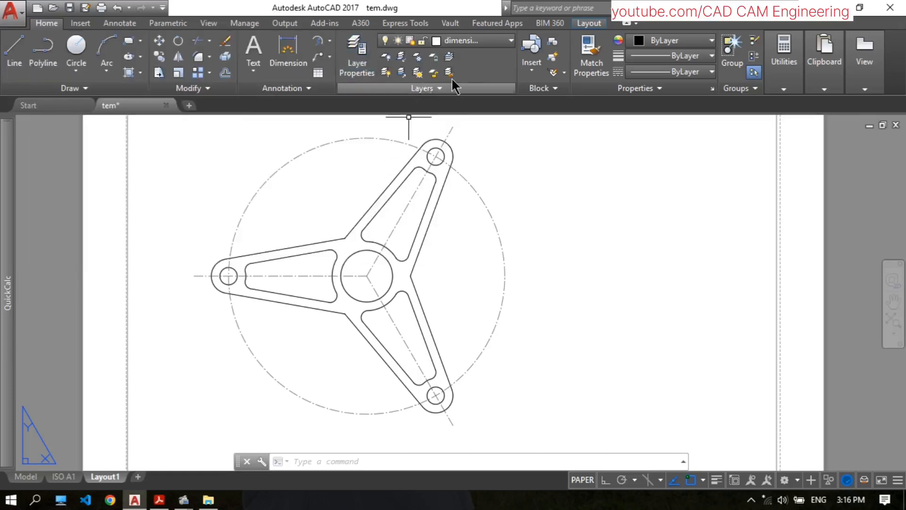
pyautogui.click(483, 41)
pyautogui.click(472, 89)
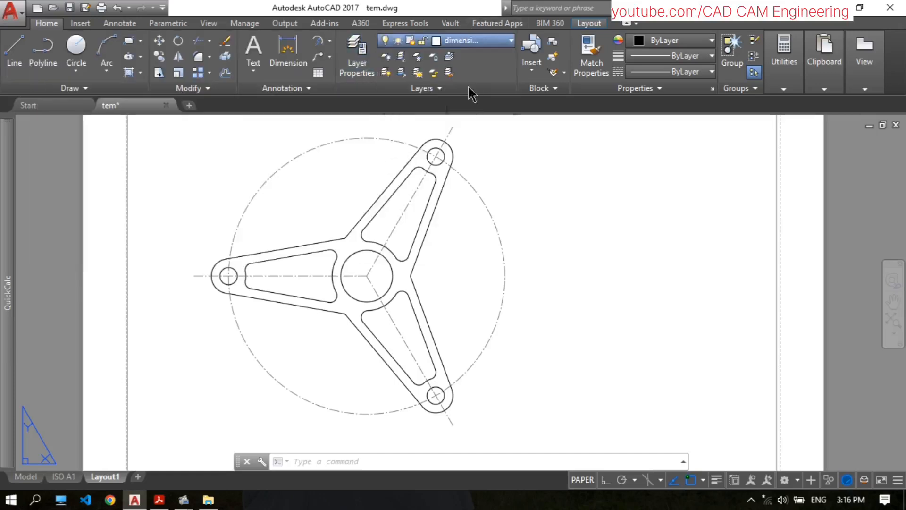
# Add a radius dimension to the left arm pocket's large arc beside the central hole, placing its text inside the pocket
pyautogui.click(331, 48)
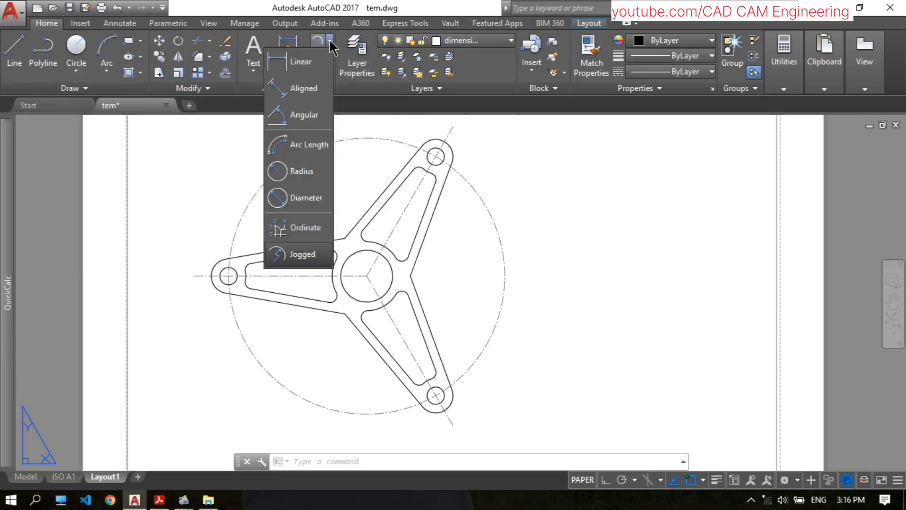
pyautogui.click(306, 198)
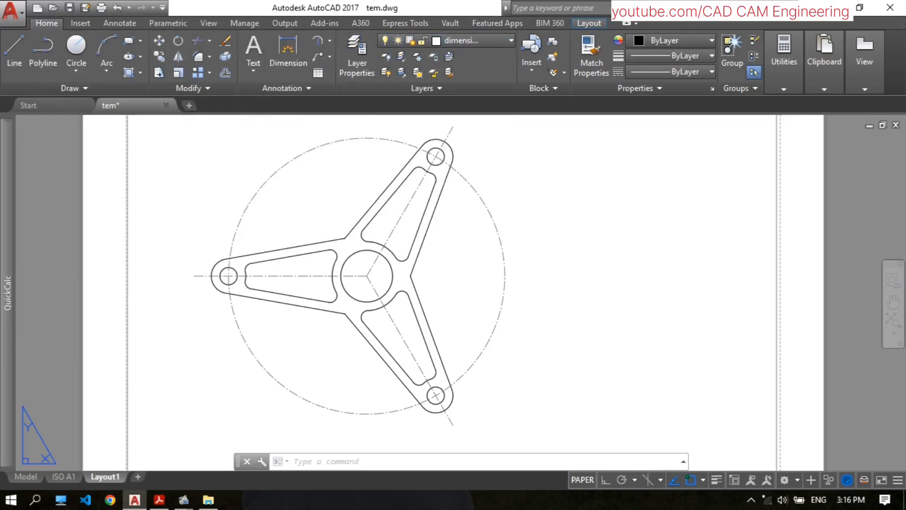
pyautogui.click(330, 41)
pyautogui.click(307, 177)
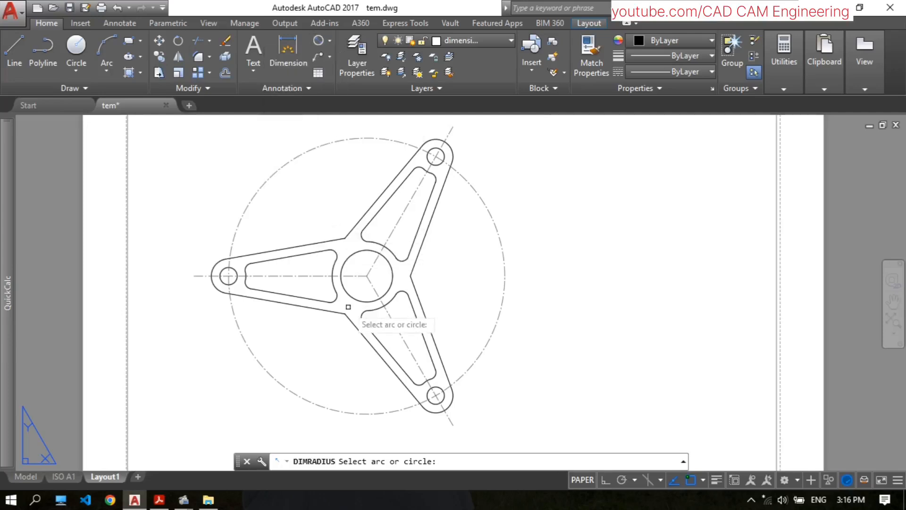
pyautogui.scroll(4, 316, 216)
pyautogui.click(308, 206)
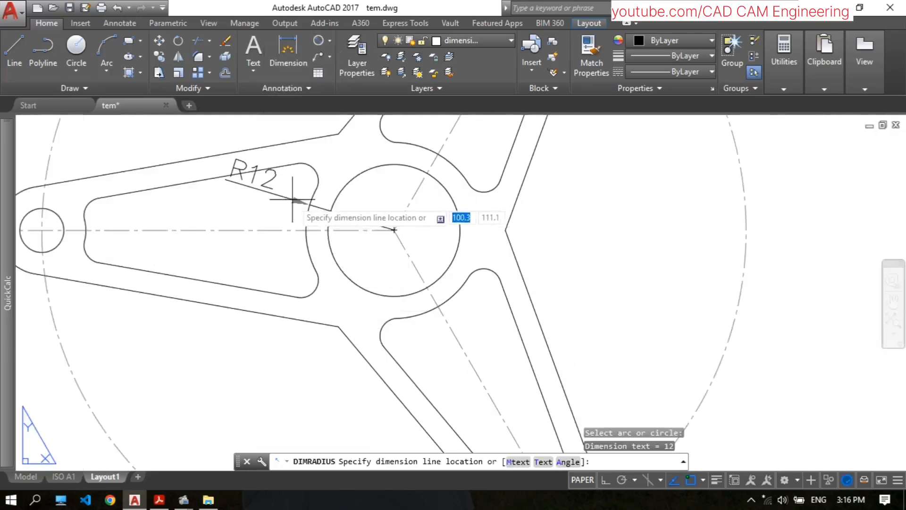
pyautogui.click(291, 213)
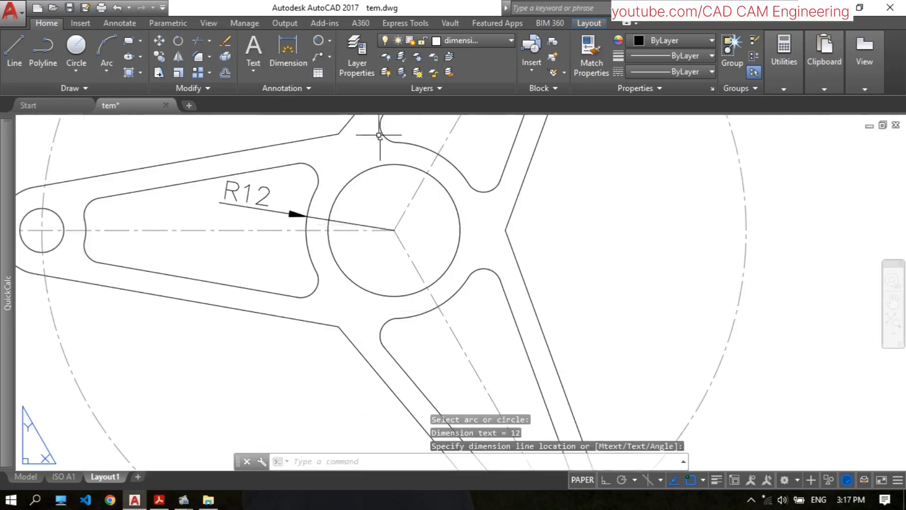
# Add a diameter dimension to the central hole, placing its text inside the left arm's pocket
pyautogui.click(330, 41)
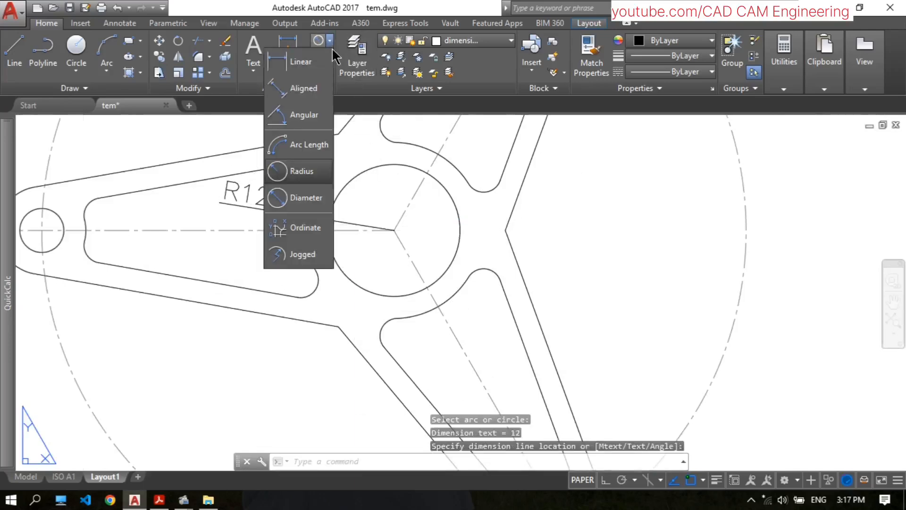
pyautogui.click(307, 198)
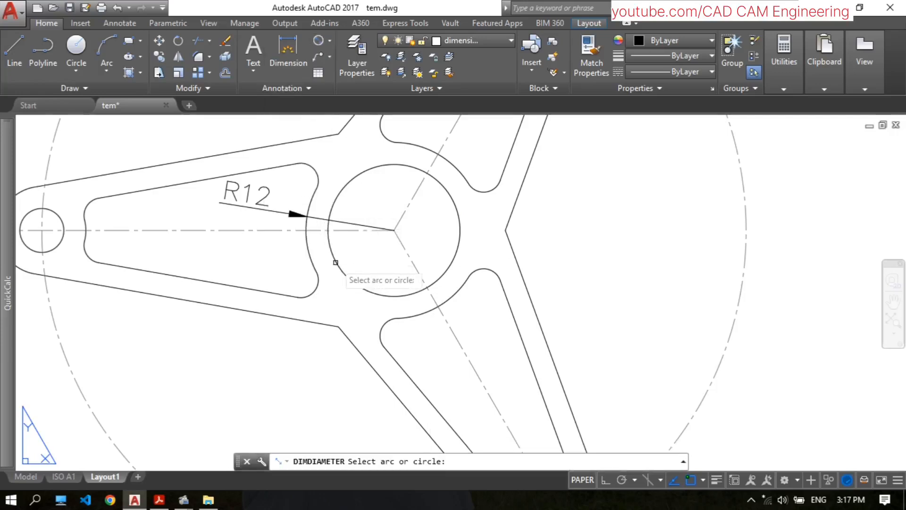
pyautogui.click(336, 263)
pyautogui.click(276, 262)
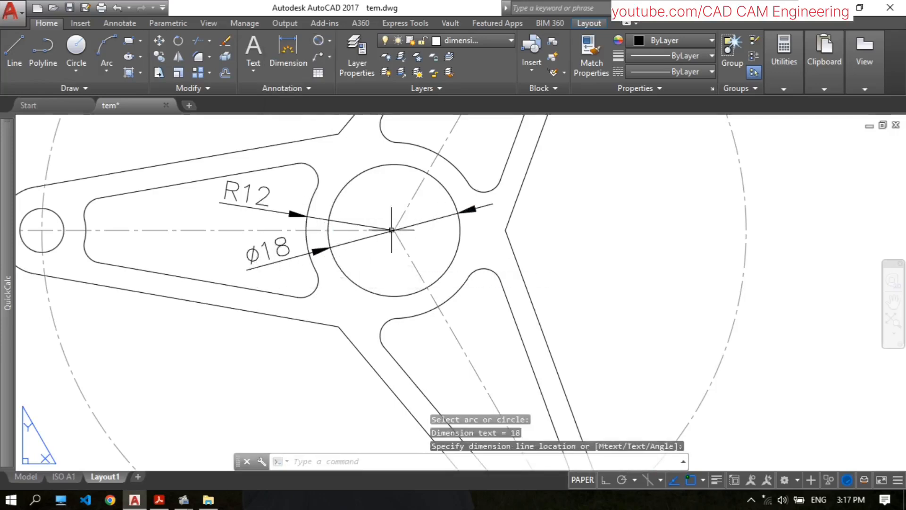
# Add radius dimensions to the two lower corner fillets of the left arm's pocket, placing both texts below the arm
pyautogui.scroll(-2, 392, 231)
pyautogui.moveTo(393, 231); pyautogui.dragTo(449, 222, button='middle')
pyautogui.click(330, 41)
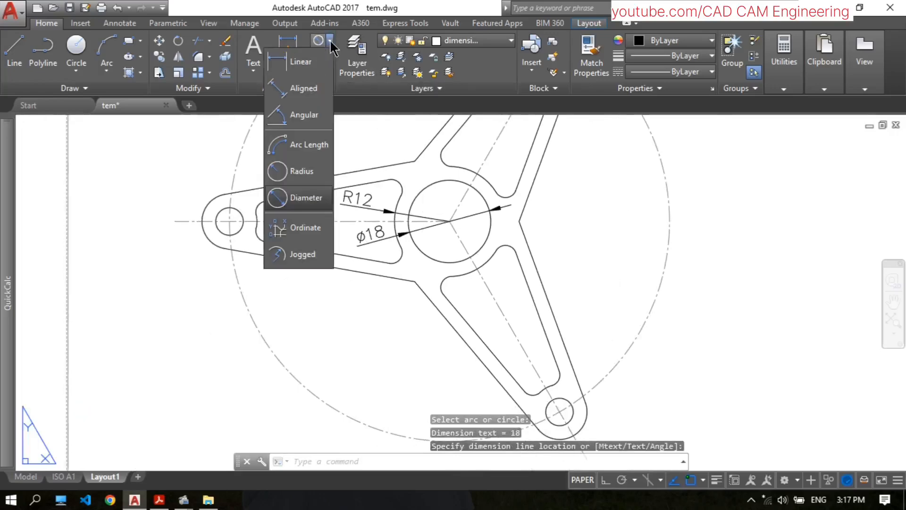
pyautogui.click(309, 171)
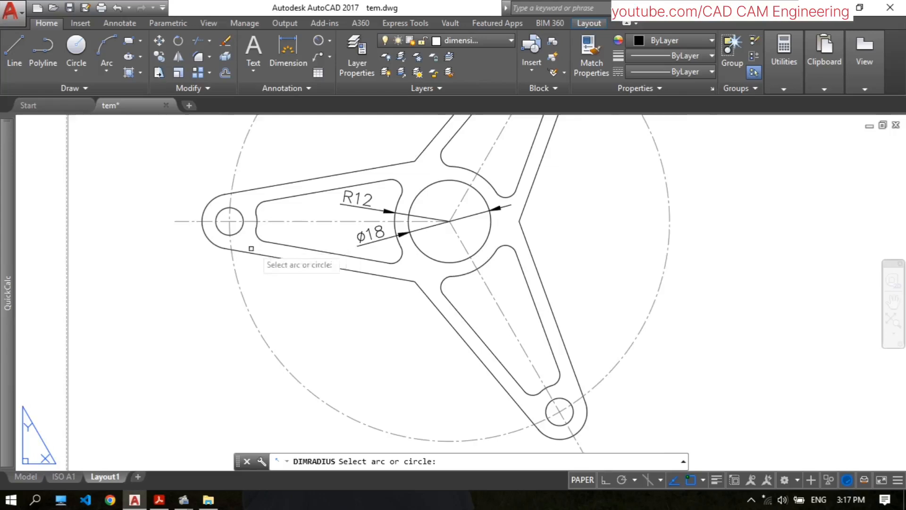
pyautogui.scroll(2, 261, 235)
pyautogui.click(263, 234)
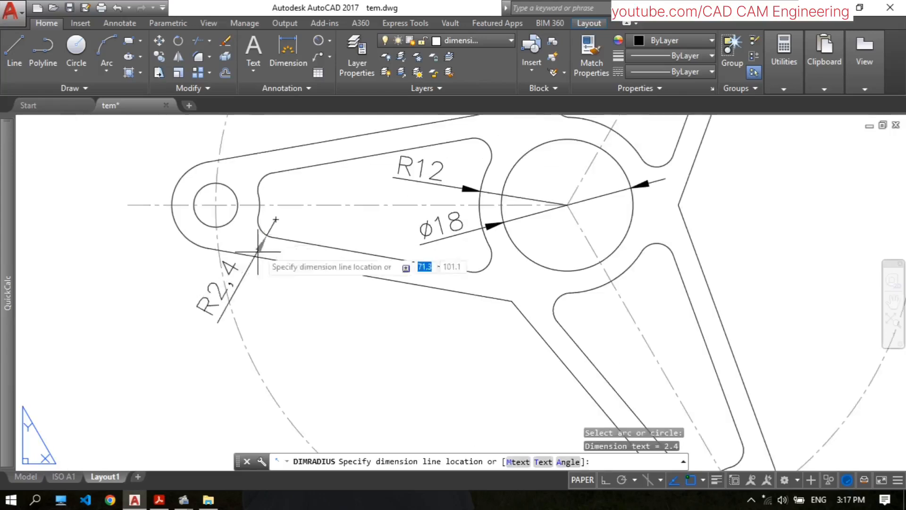
pyautogui.click(245, 283)
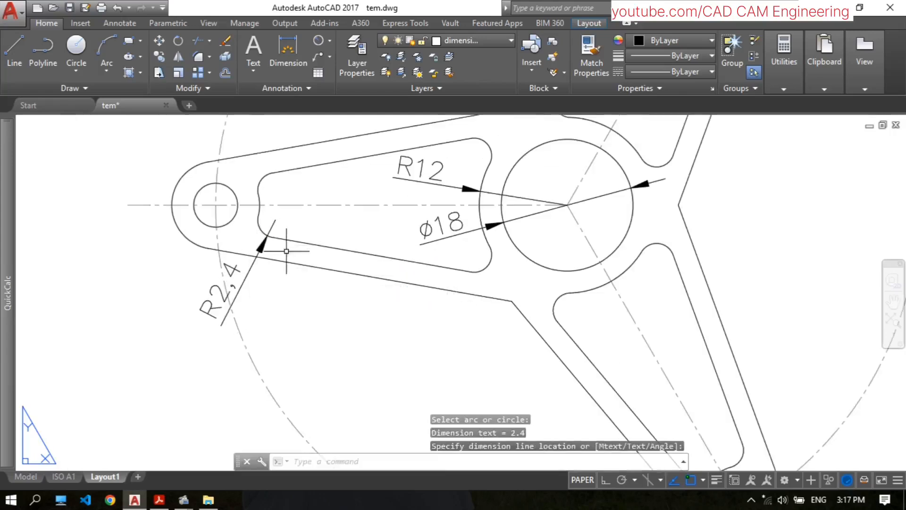
pyautogui.click(319, 42)
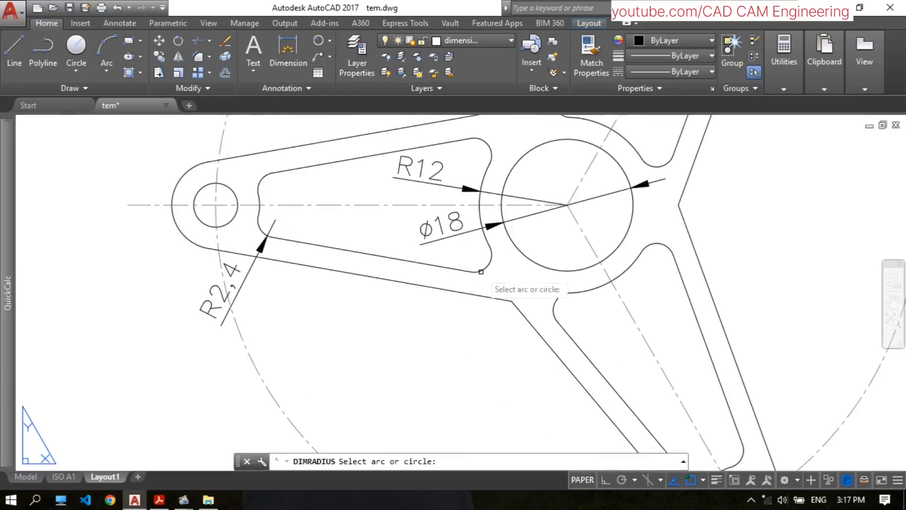
pyautogui.click(481, 272)
pyautogui.click(490, 371)
pyautogui.scroll(-2, 387, 243)
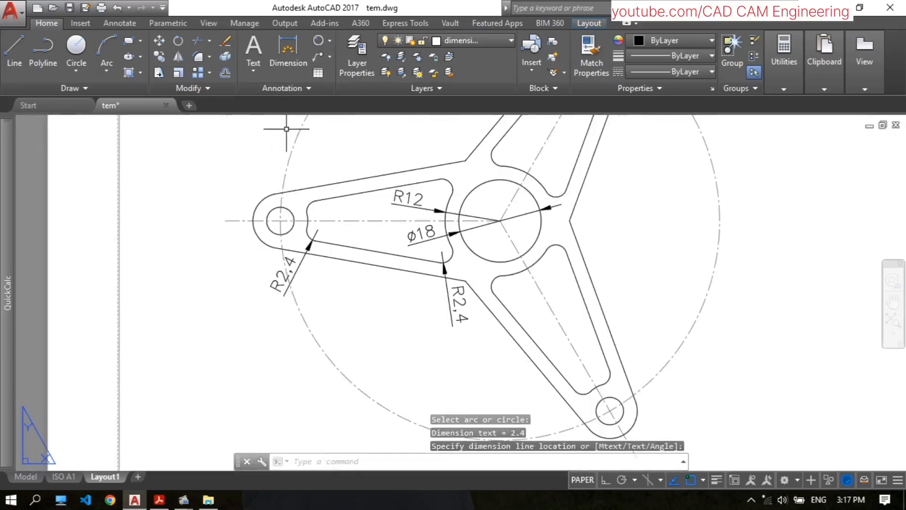
# Add radius dimensions to the left arm's rounded outer end and its small hole, with the texts outside the arm
pyautogui.click(330, 41)
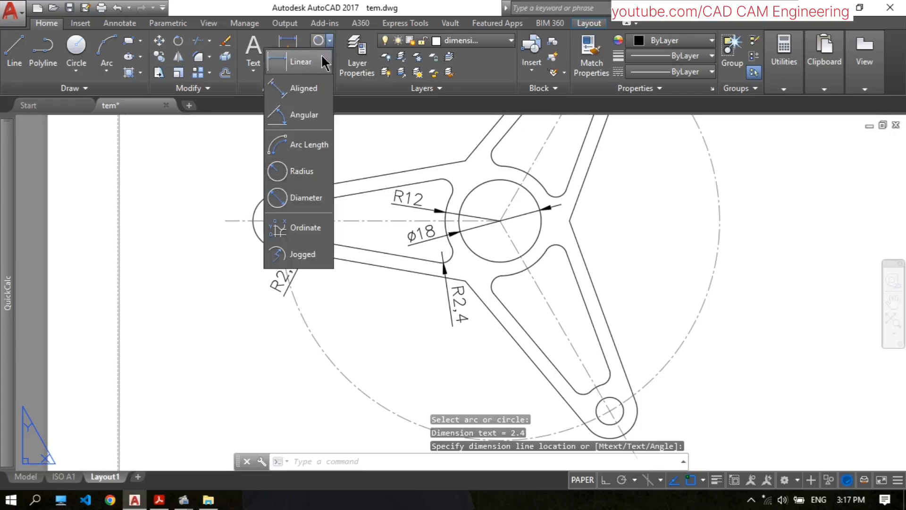
pyautogui.click(309, 178)
pyautogui.scroll(2, 283, 232)
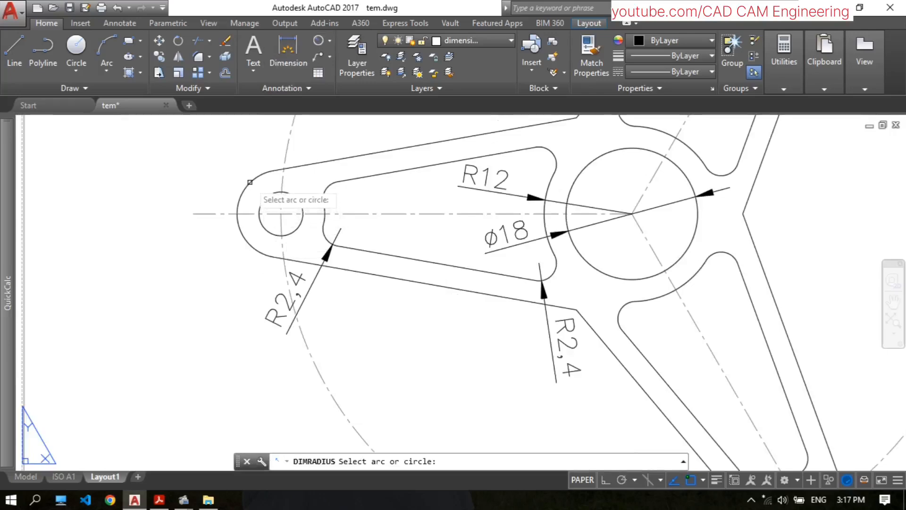
pyautogui.click(250, 182)
pyautogui.click(208, 138)
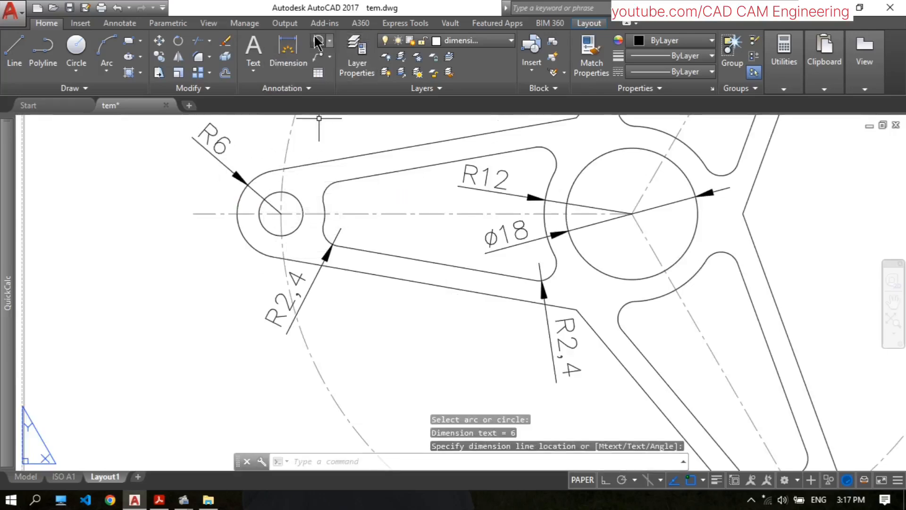
pyautogui.click(318, 43)
pyautogui.click(263, 221)
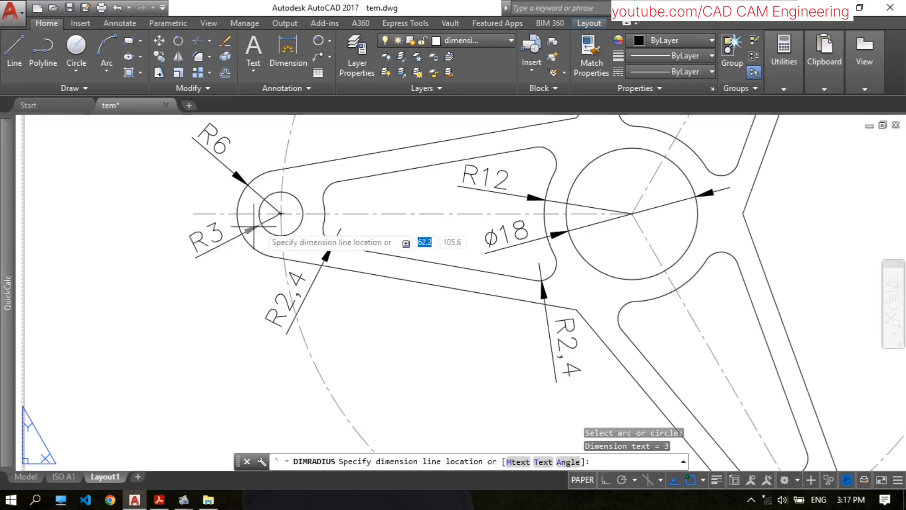
pyautogui.click(222, 251)
# Check the dimensioned bracket against the reference drawing 2d_13.pdf in the PDF viewer and return to AutoCAD
pyautogui.scroll(-4, 407, 213)
pyautogui.moveTo(558, 149); pyautogui.dragTo(487, 178, button='middle')
pyautogui.scroll(2, 414, 222)
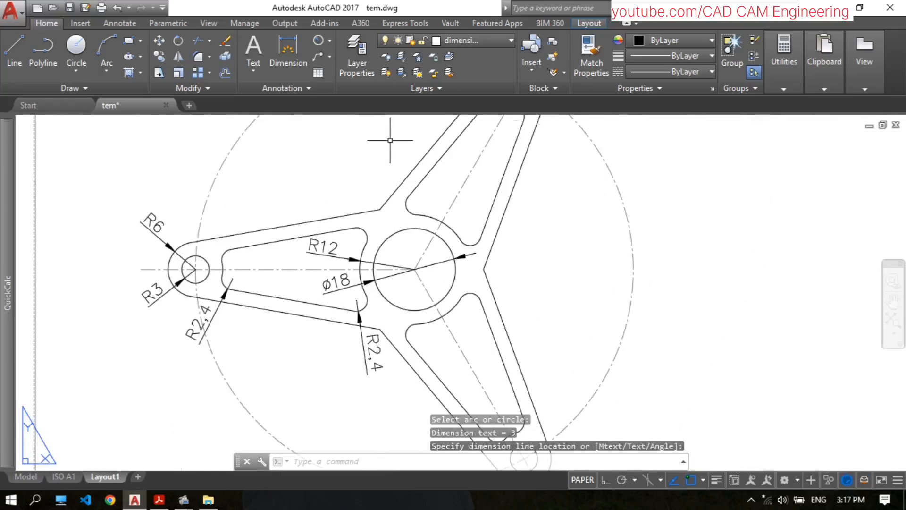
pyautogui.scroll(-2, 390, 141)
pyautogui.moveTo(364, 172); pyautogui.dragTo(378, 192, button='middle')
pyautogui.scroll(4, 392, 194)
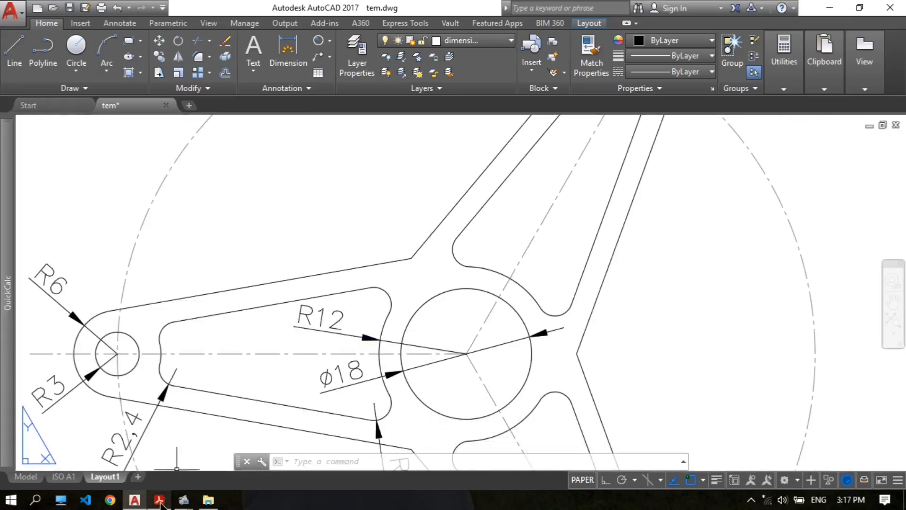
pyautogui.click(160, 502)
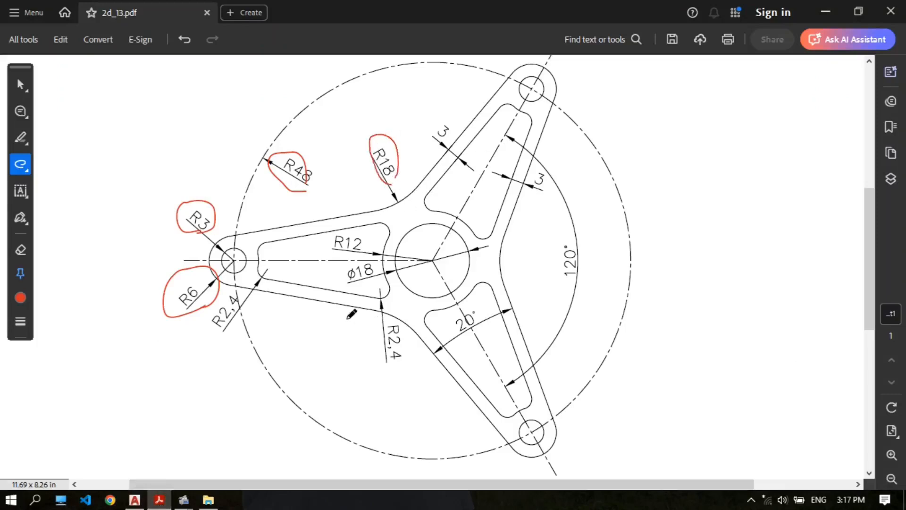
pyautogui.click(134, 500)
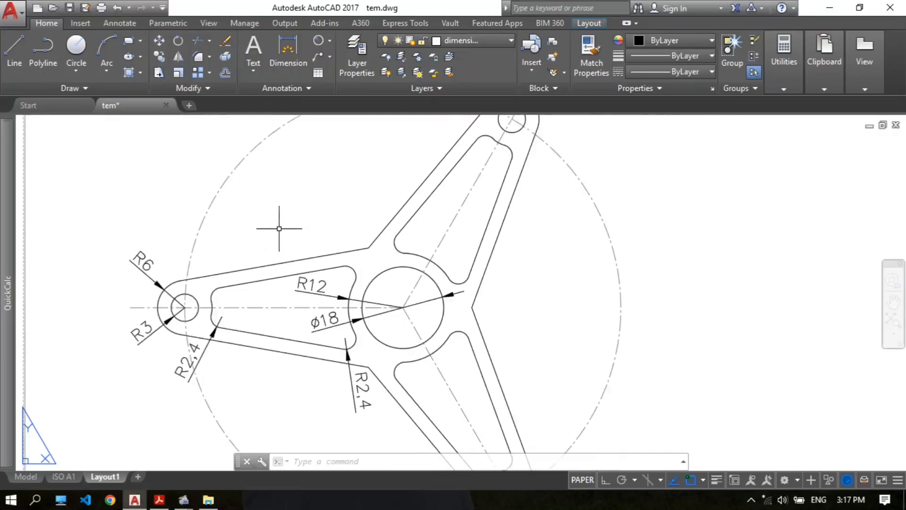
# In model space, fillet the outer corner between the left and upper arms with radius 18, using the Multiple option
pyautogui.click(26, 477)
pyautogui.scroll(4, 364, 208)
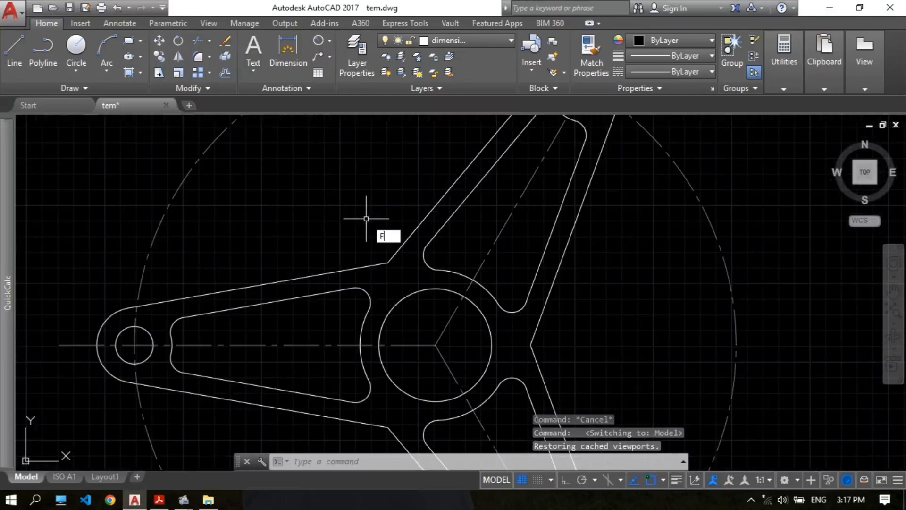
pyautogui.press('Return')
pyautogui.click(518, 465)
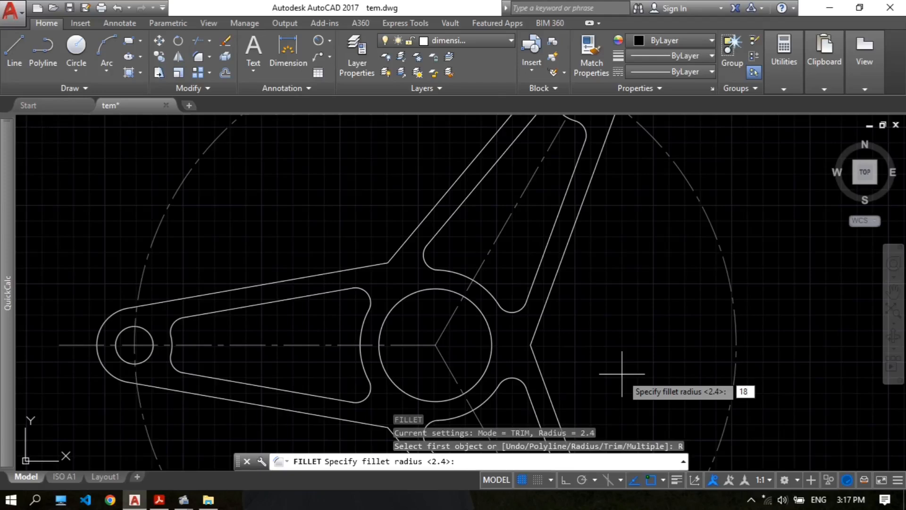
pyautogui.write('18')
pyautogui.press('Return')
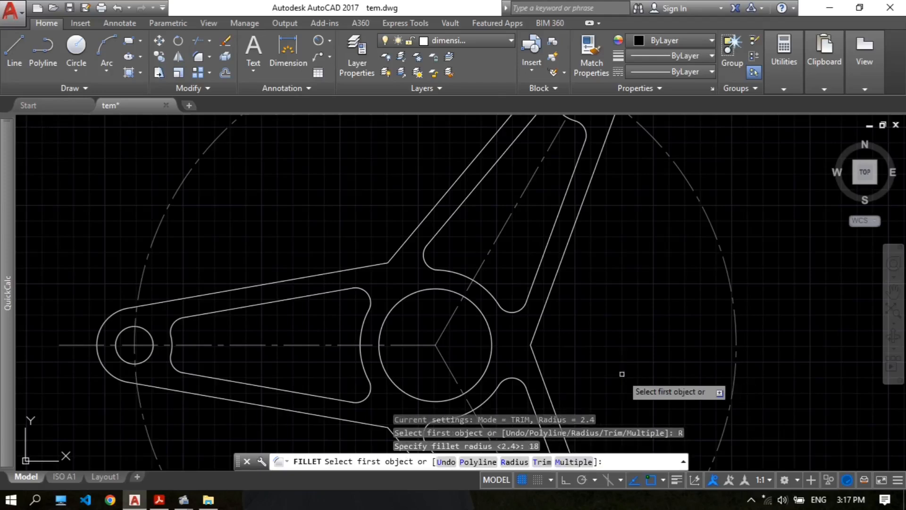
pyautogui.click(570, 465)
pyautogui.click(363, 268)
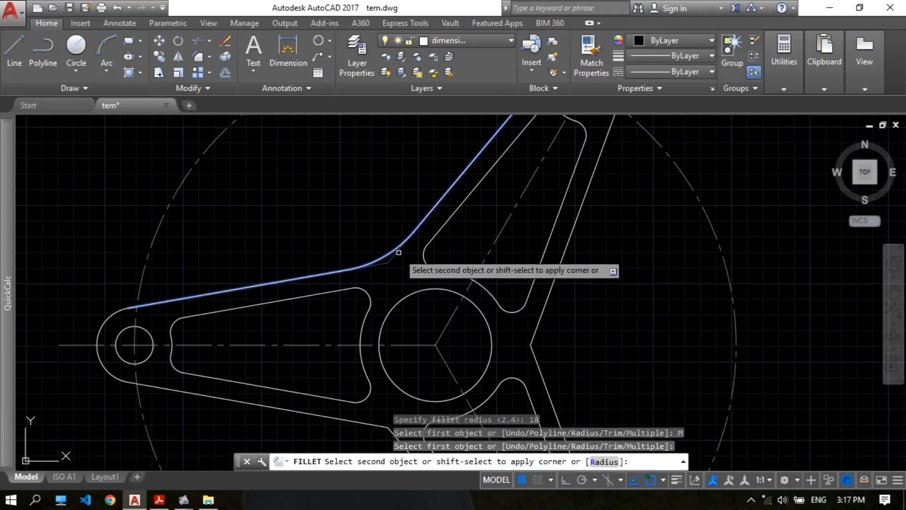
pyautogui.click(399, 252)
# Fillet the outer corner between the upper and lower right arms with the same 18 radius
pyautogui.moveTo(537, 332); pyautogui.dragTo(486, 260, button='middle')
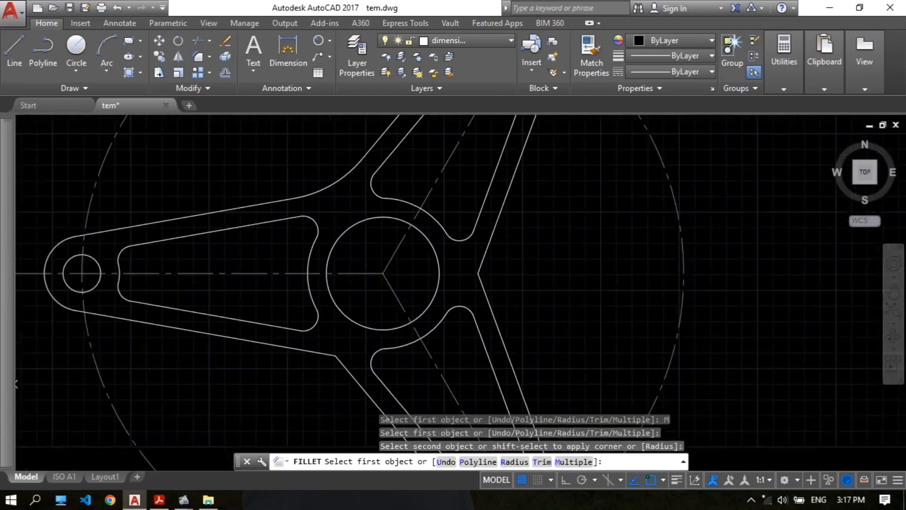
pyautogui.click(482, 260)
pyautogui.click(488, 302)
pyautogui.moveTo(324, 338); pyautogui.dragTo(379, 301, button='middle')
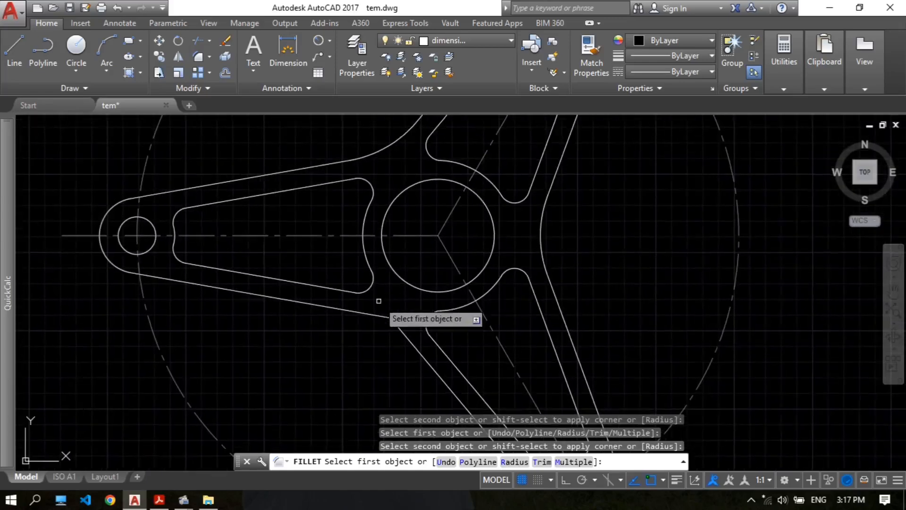
# Fillet the outer corner between the left and lower right arms with the same 18 radius and save the drawing
pyautogui.click(363, 312)
pyautogui.click(402, 328)
pyautogui.scroll(-2, 414, 280)
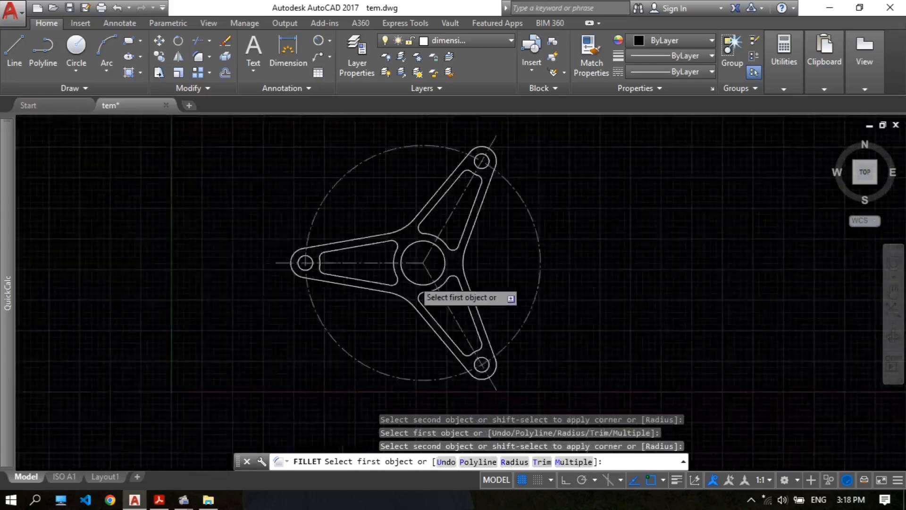
pyautogui.scroll(-2, 413, 281)
pyautogui.press('Return')
pyautogui.scroll(2, 434, 259)
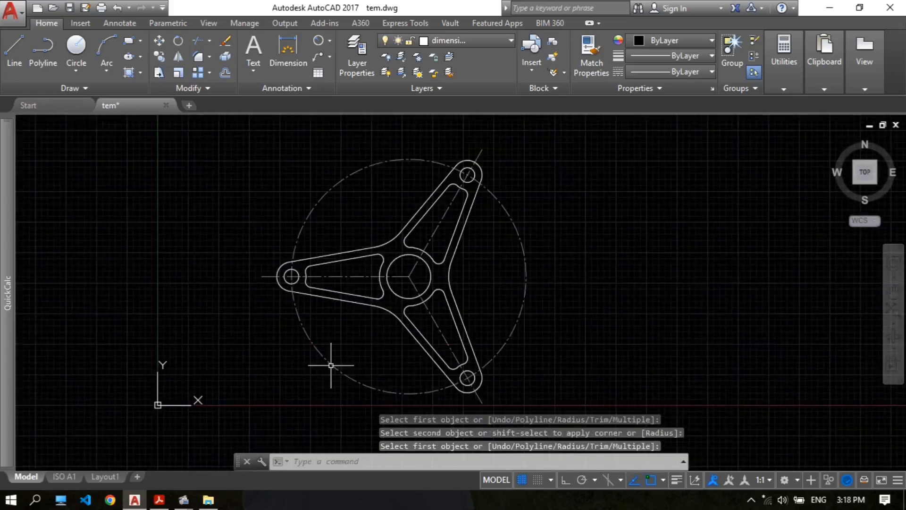
pyautogui.hotkey('ctrl', 's')
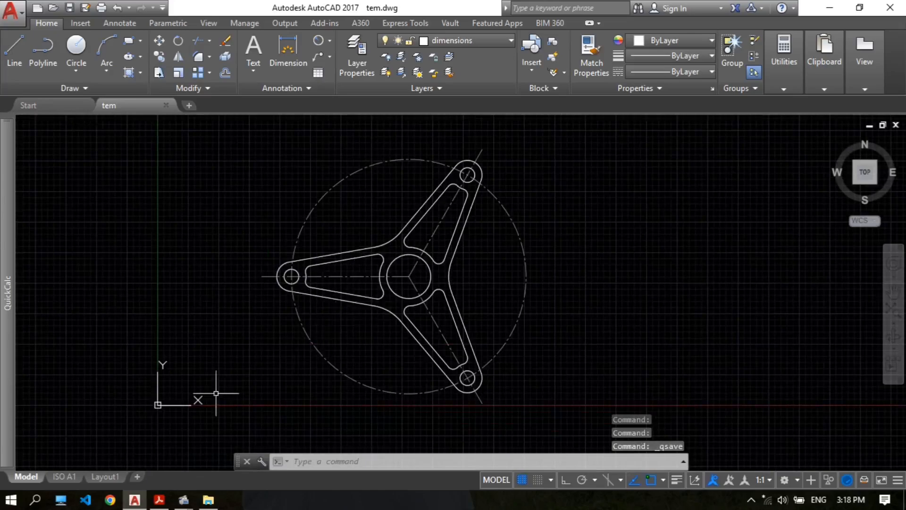
# On Layout1, add a radius dimension to the outer fillet between the left and upper arms, with its text outside the bracket
pyautogui.click(105, 477)
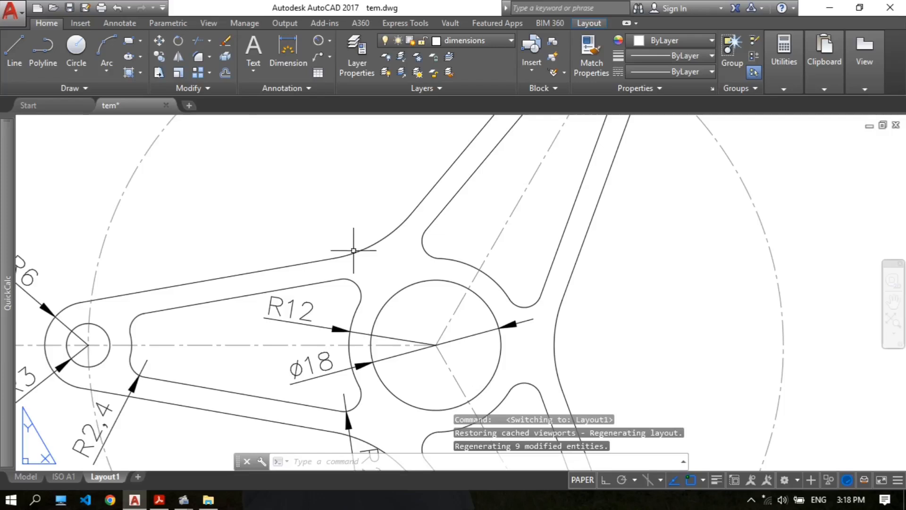
pyautogui.click(321, 41)
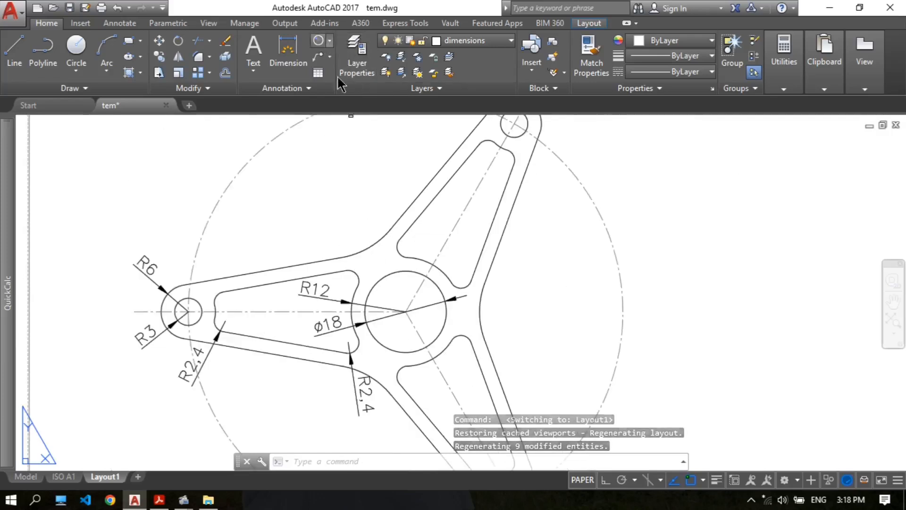
pyautogui.click(366, 249)
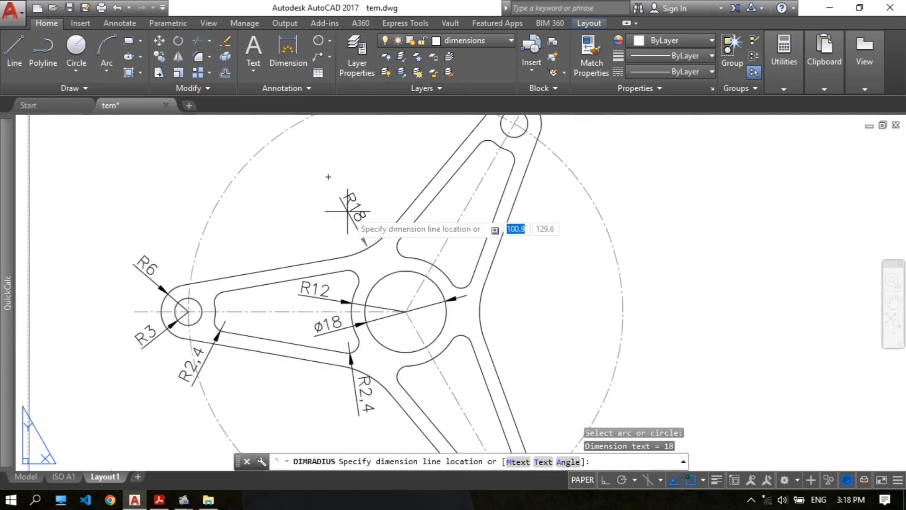
pyautogui.click(348, 212)
# Add a radius dimension to the large dash-dot pitch circle, placing its text inside the circle above the left arm
pyautogui.click(320, 44)
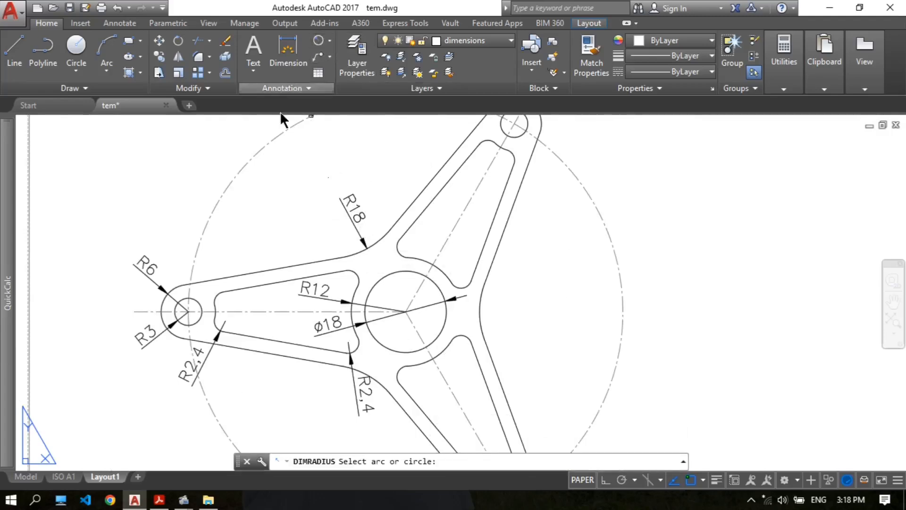
pyautogui.click(209, 218)
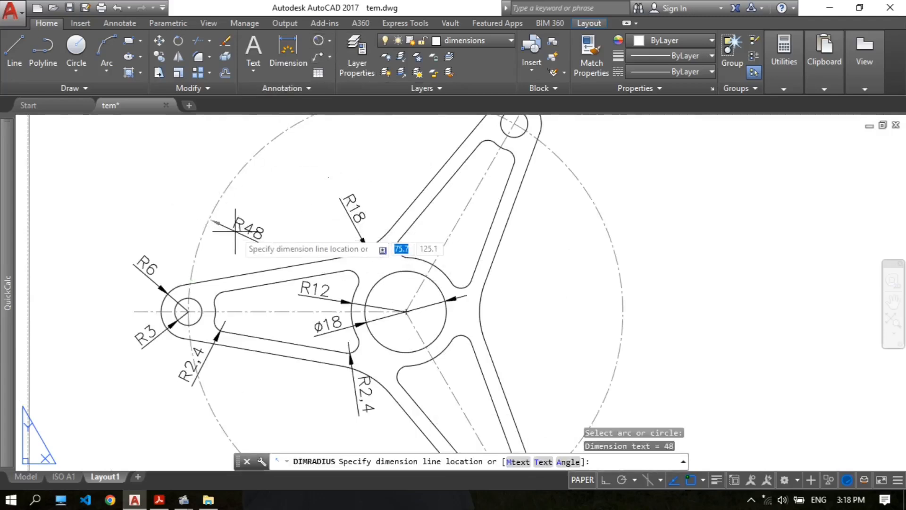
pyautogui.scroll(-4, 396, 244)
pyautogui.moveTo(396, 243)
pyautogui.mouseDown(button='middle')
pyautogui.moveTo(427, 239)
pyautogui.moveTo(428, 283)
pyautogui.moveTo(421, 265)
pyautogui.mouseUp(button='middle')
pyautogui.scroll(2, 426, 237)
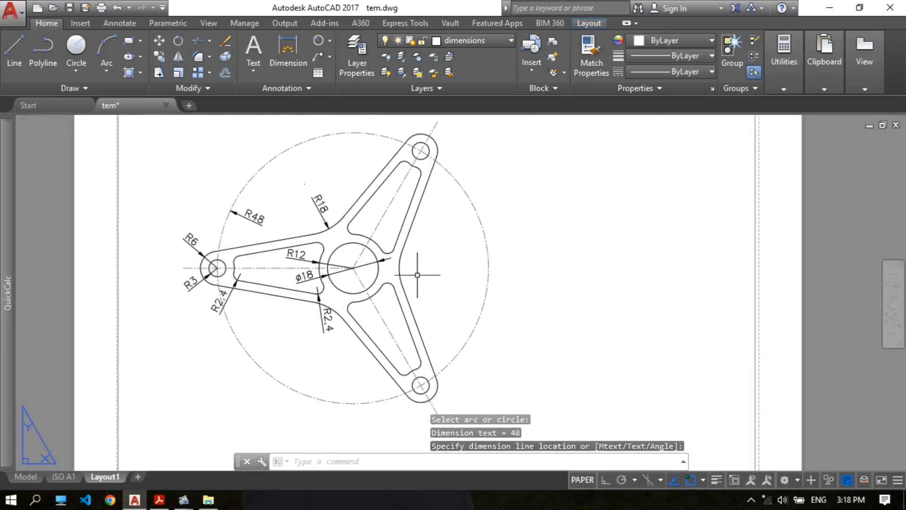
# Add an angular dimension between the two outer edges of the lower right arm, placed across its pocket
pyautogui.click(329, 41)
pyautogui.click(303, 115)
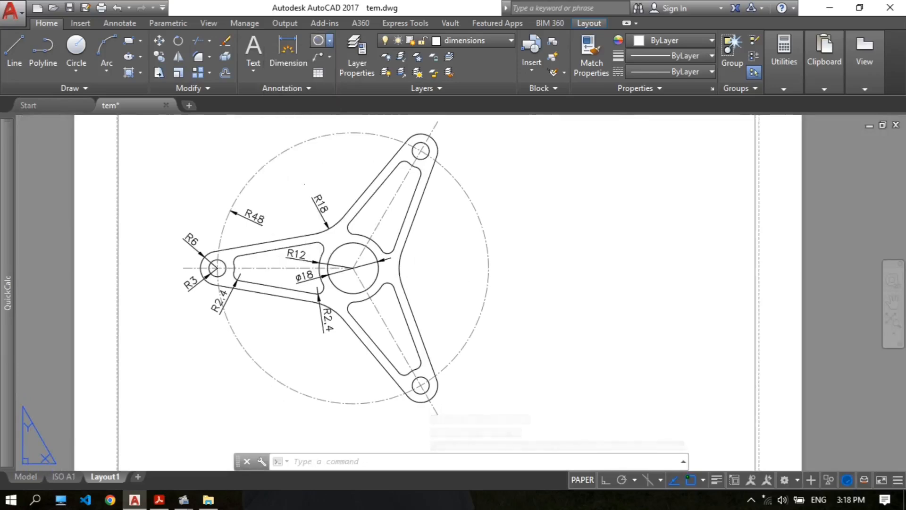
pyautogui.scroll(2, 419, 224)
pyautogui.scroll(-2, 368, 256)
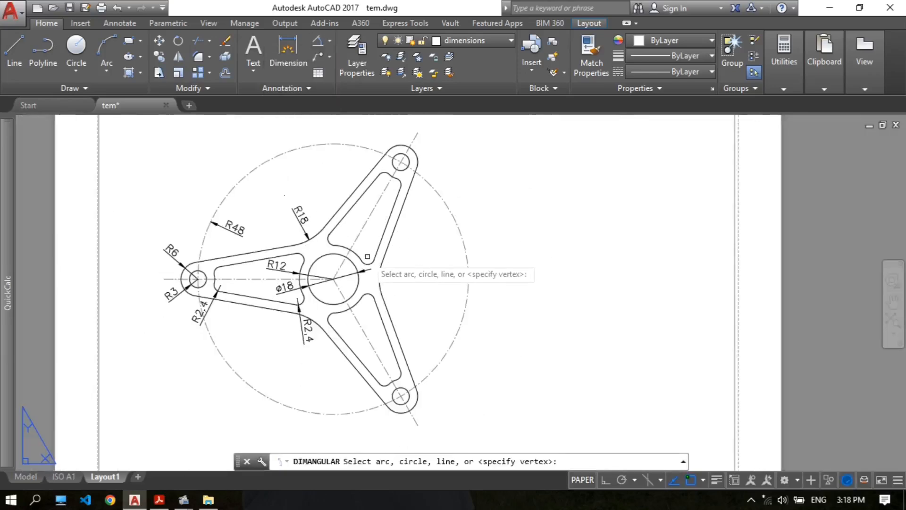
pyautogui.moveTo(373, 259); pyautogui.dragTo(374, 239, button='middle')
pyautogui.scroll(2, 338, 331)
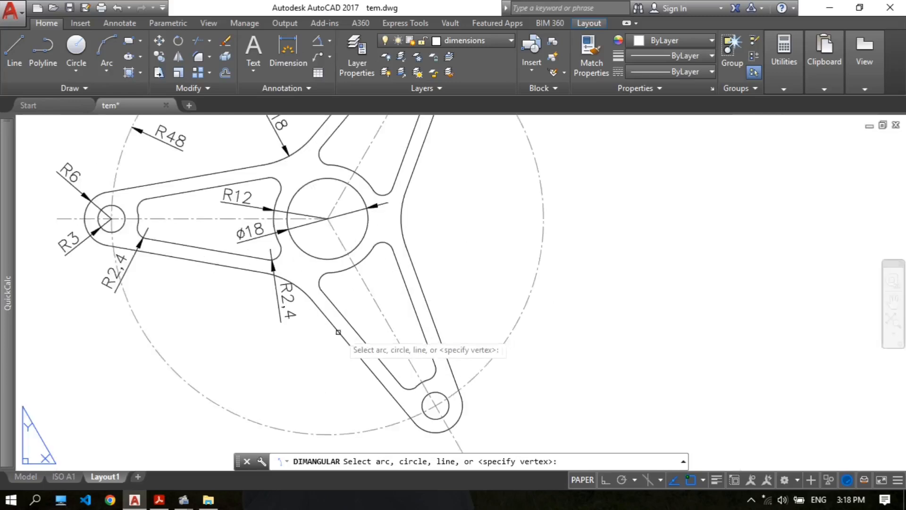
pyautogui.click(337, 330)
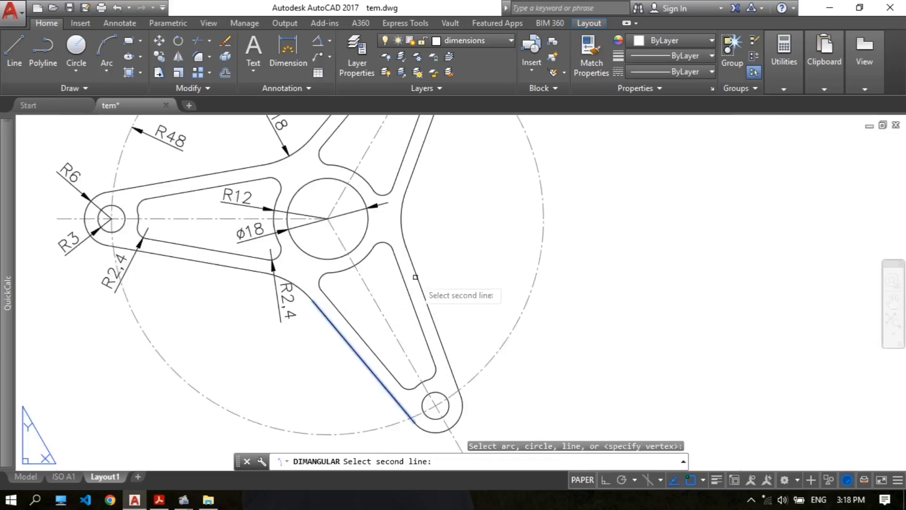
pyautogui.click(416, 276)
pyautogui.click(362, 286)
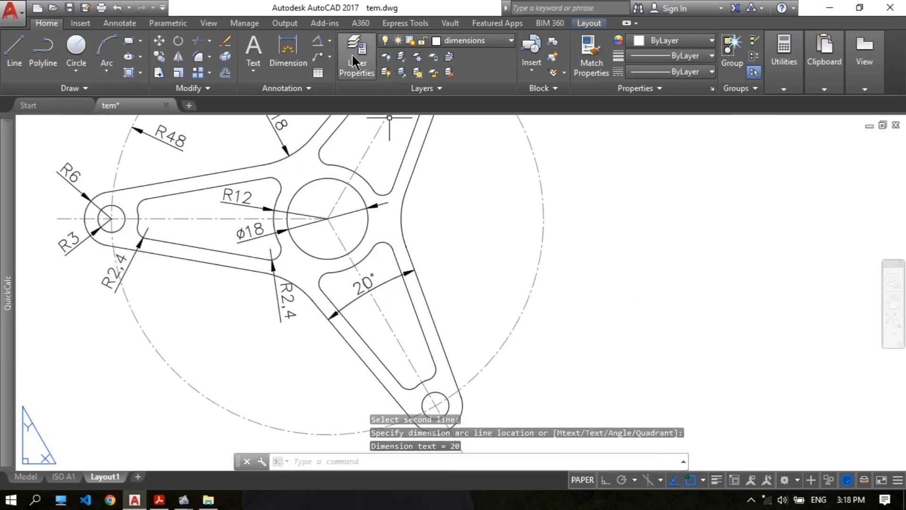
# Add an angular dimension between the centre lines of the lower right and upper right arms, placed between the arms
pyautogui.click(317, 47)
pyautogui.scroll(-3, 463, 243)
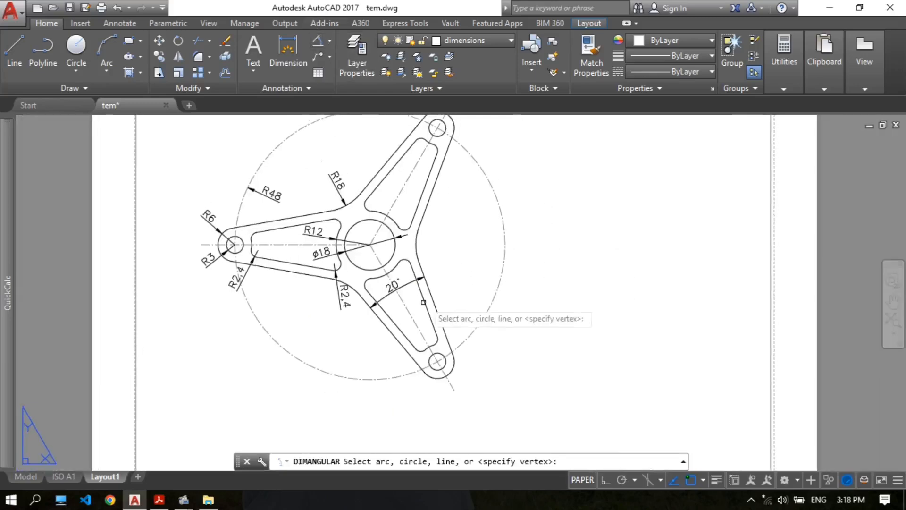
pyautogui.click(411, 313)
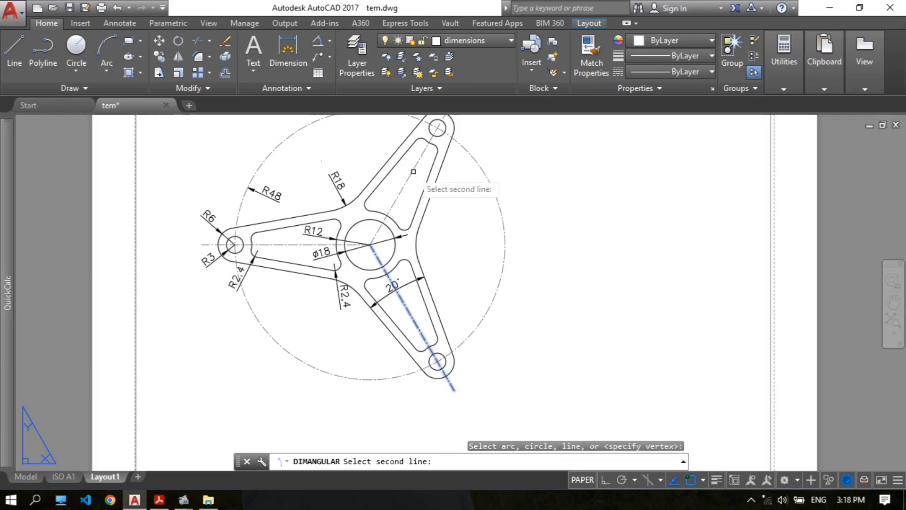
pyautogui.click(414, 170)
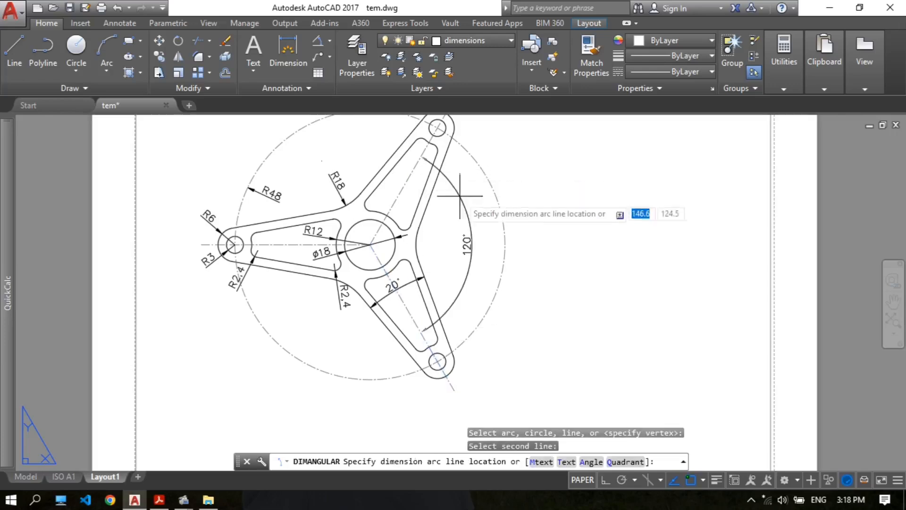
pyautogui.click(459, 225)
pyautogui.scroll(3, 416, 194)
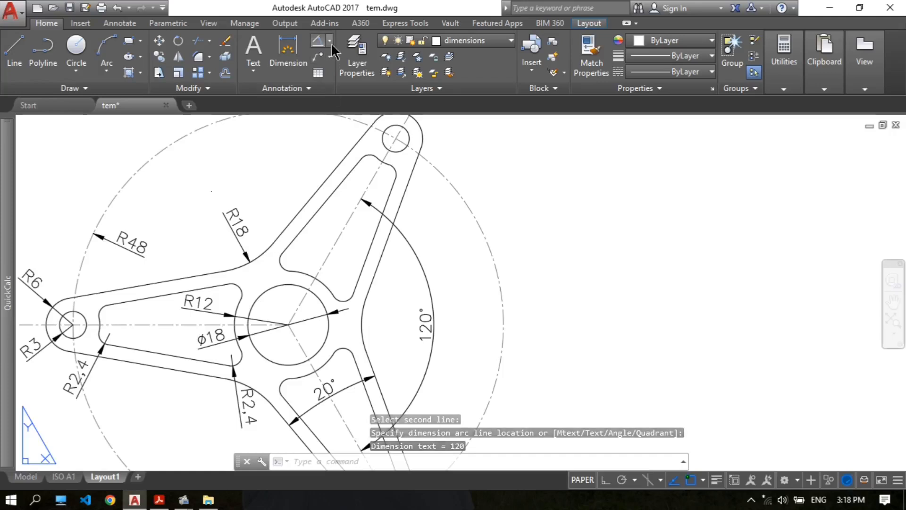
# Dimension the thickness of the upper arm's right wall, perpendicular from the pocket edge to the outer edge
pyautogui.click(330, 59)
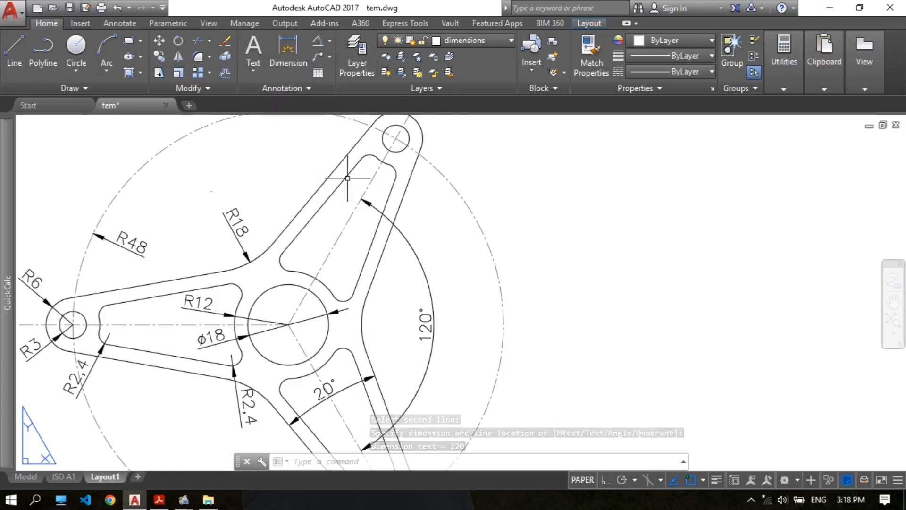
pyautogui.click(289, 52)
pyautogui.scroll(4, 383, 180)
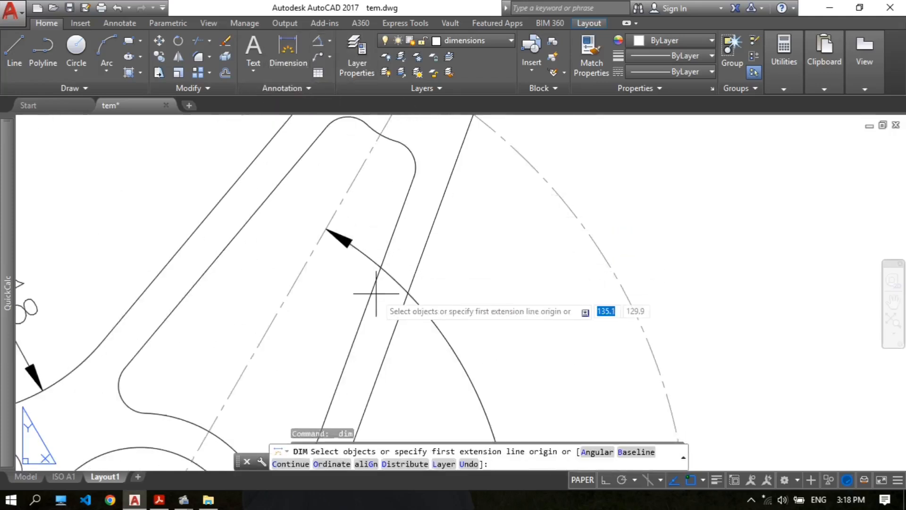
pyautogui.moveTo(361, 318); pyautogui.dragTo(373, 297, button='middle')
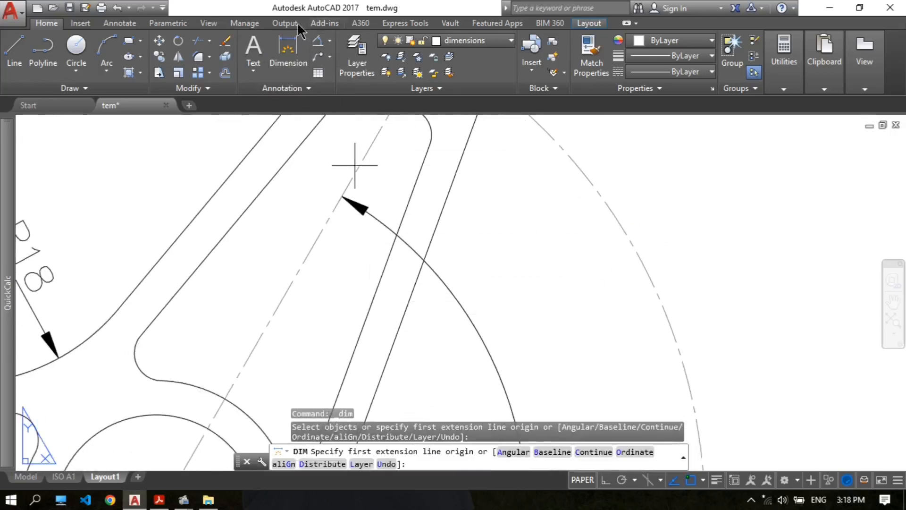
pyautogui.click(292, 49)
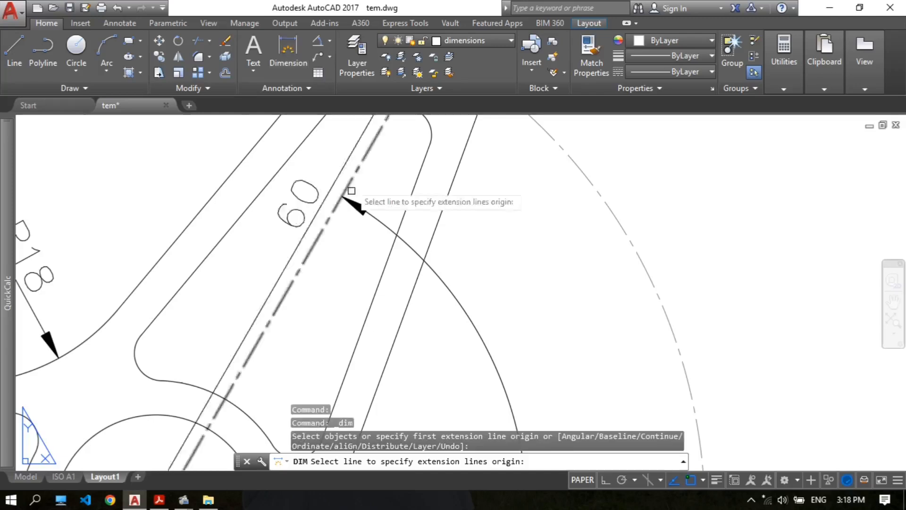
pyautogui.click(375, 293)
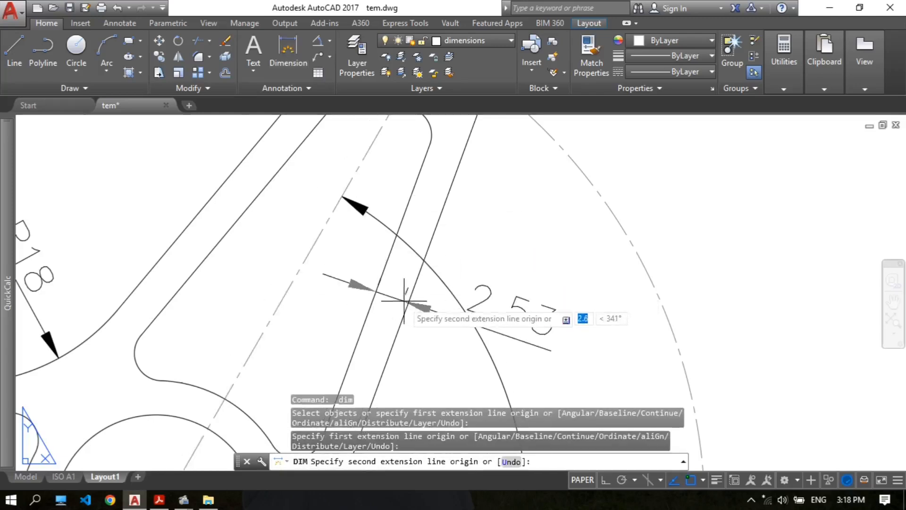
pyautogui.click(408, 304)
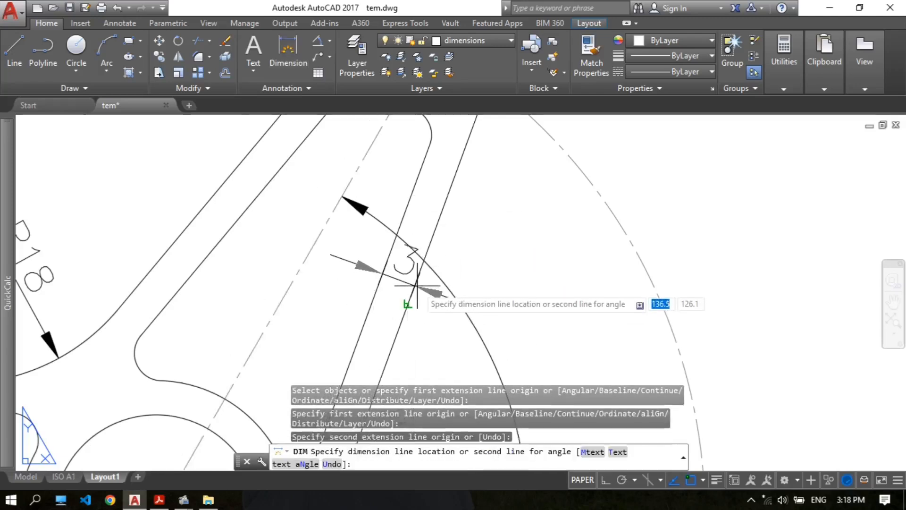
pyautogui.click(412, 290)
pyautogui.scroll(-1, 432, 222)
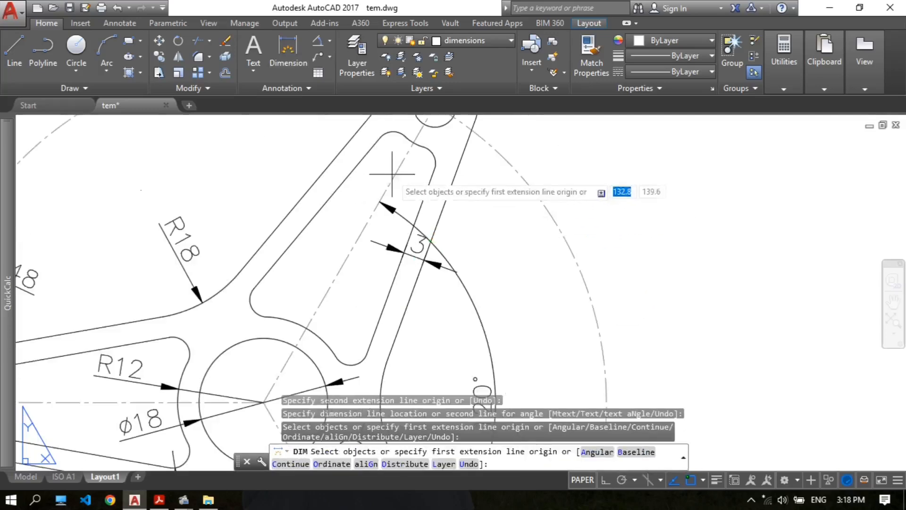
# Dimension the thickness of the upper arm's left wall, perpendicular from the pocket edge to the outer edge
pyautogui.click(301, 71)
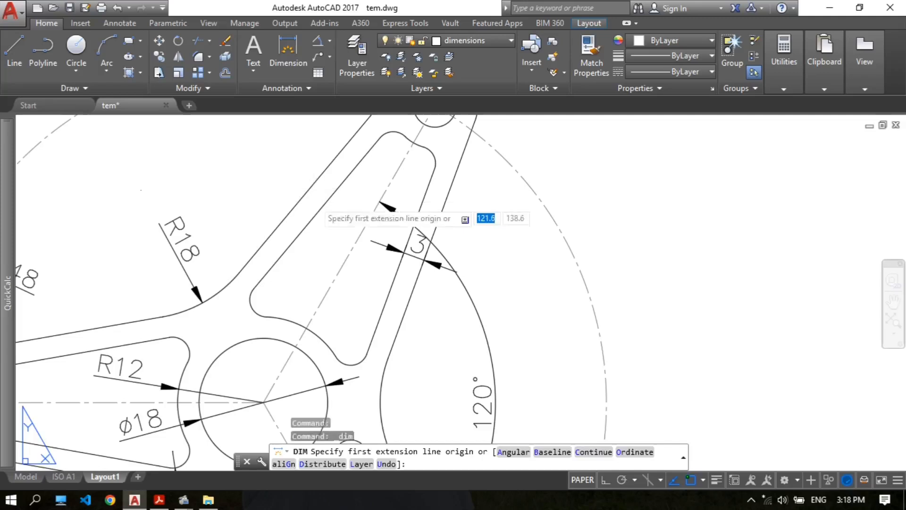
pyautogui.click(313, 208)
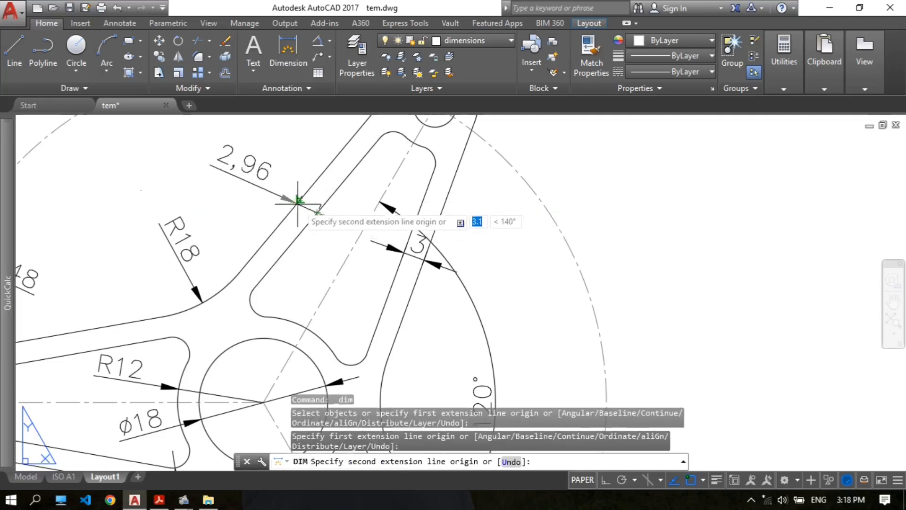
pyautogui.click(300, 200)
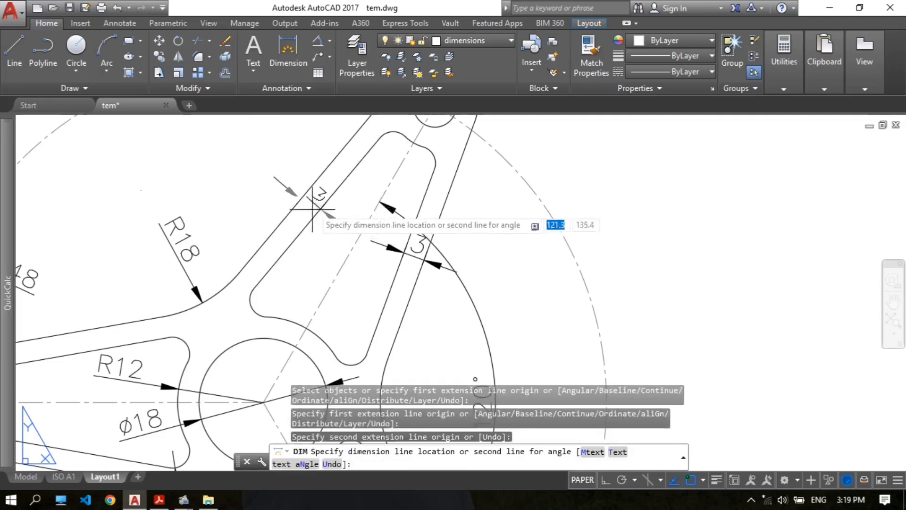
pyautogui.click(312, 198)
pyautogui.scroll(-5, 409, 183)
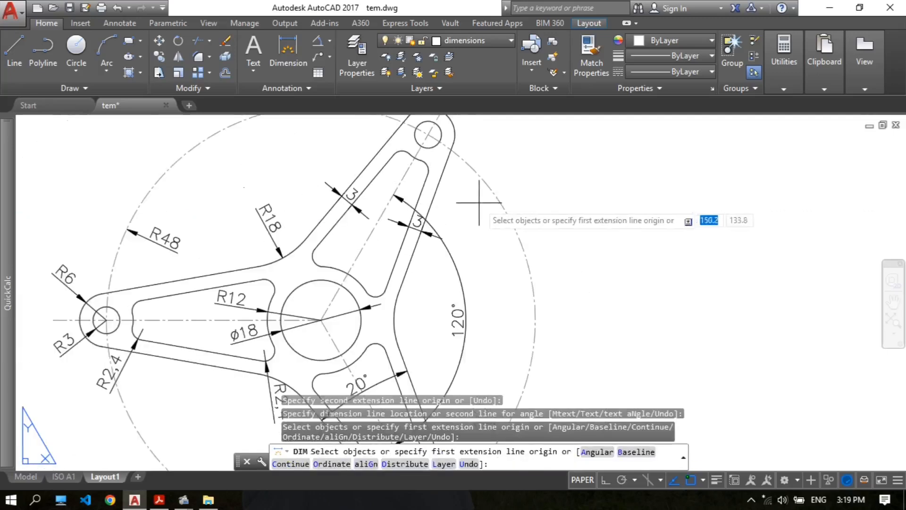
pyautogui.press('Escape')
# Move the upper arm's right wall thickness dimension up along the outer edge to where the 120° dimension arc crosses it
pyautogui.scroll(5, 468, 203)
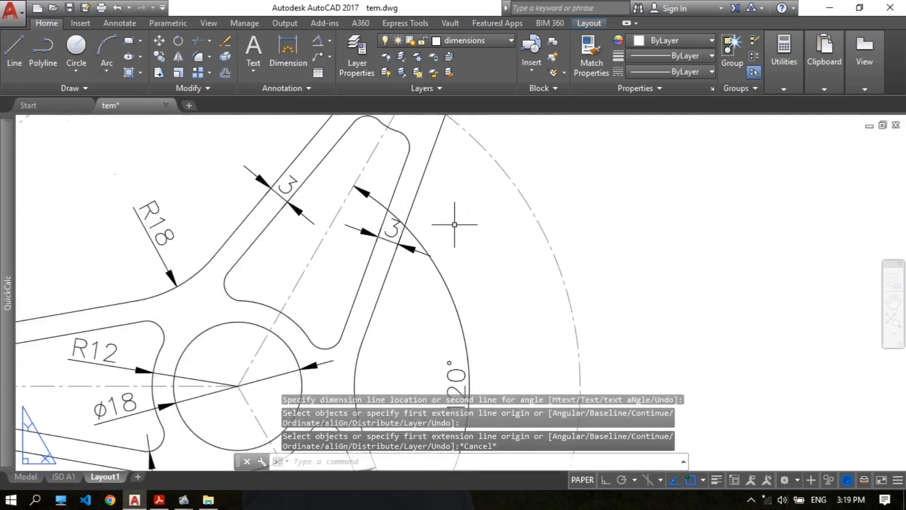
pyautogui.write('m')
pyautogui.press('Return')
pyautogui.click(393, 241)
pyautogui.press('Return')
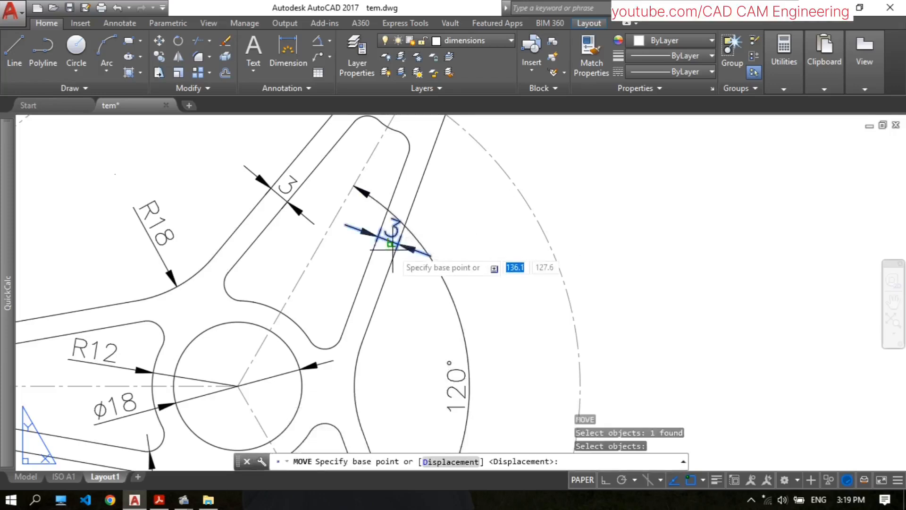
pyautogui.click(398, 244)
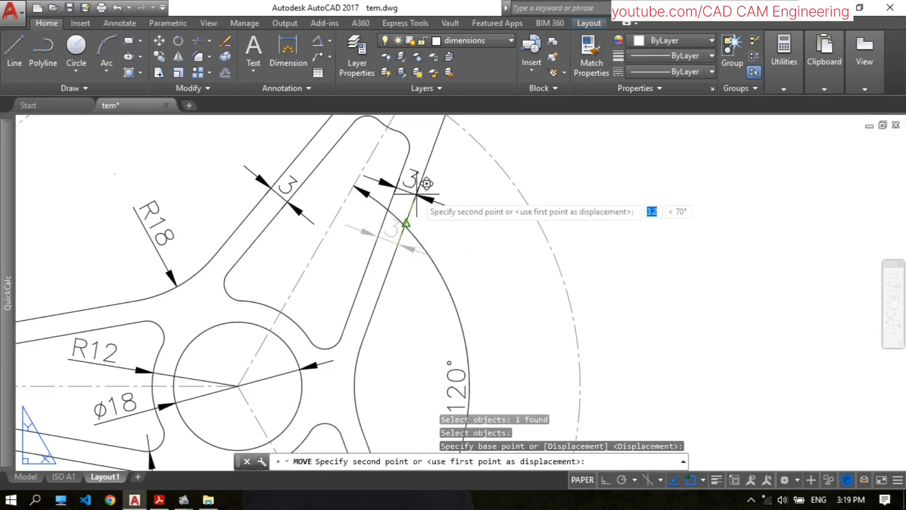
pyautogui.click(407, 223)
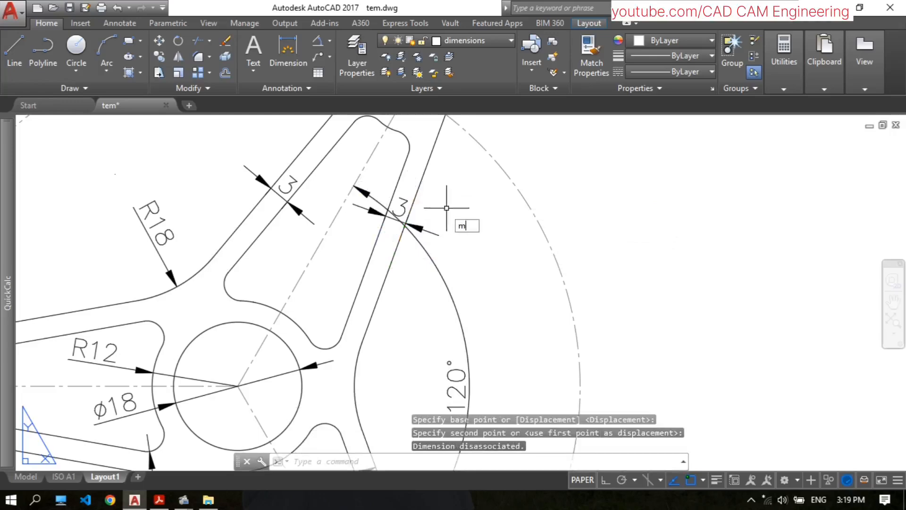
# Move the upper arm's right wall thickness dimension about 5.4 mm further outward along the wall, clear of the 120° dimension arc
pyautogui.write('m')
pyautogui.press('Return')
pyautogui.click(403, 205)
pyautogui.press('Return')
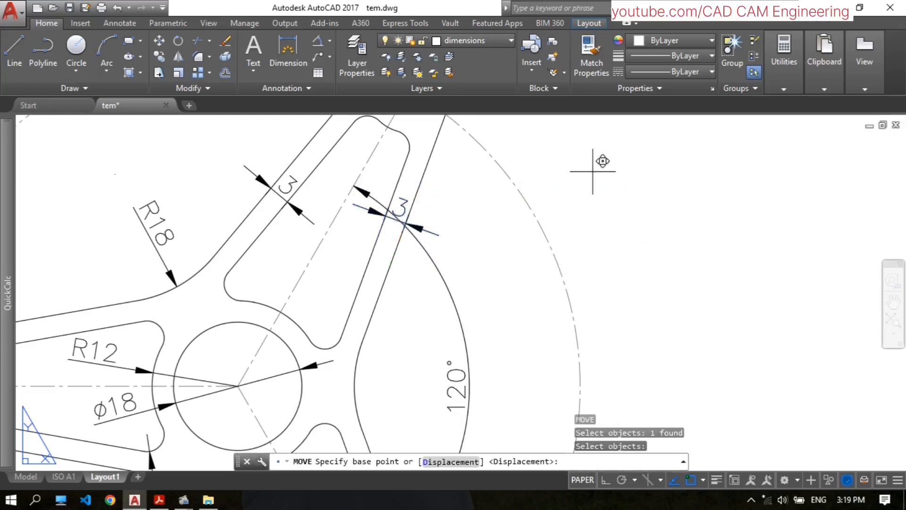
pyautogui.click(593, 171)
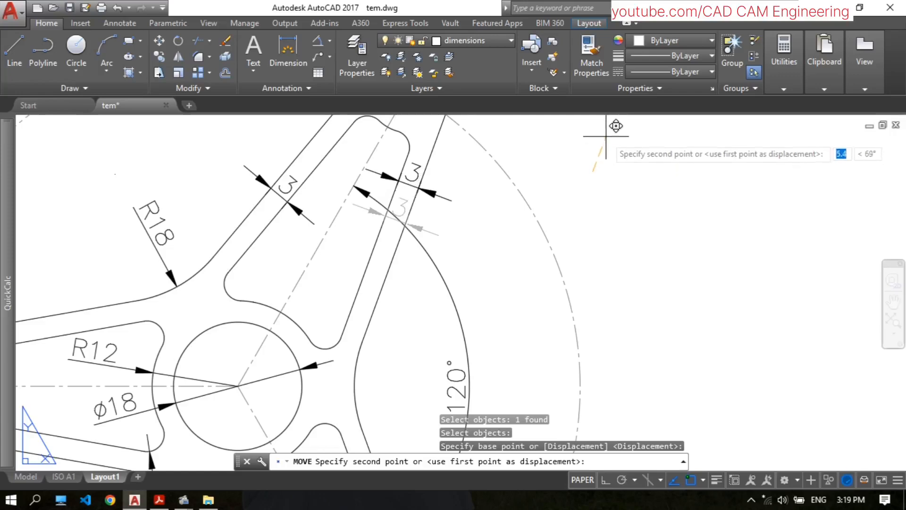
pyautogui.press('Return')
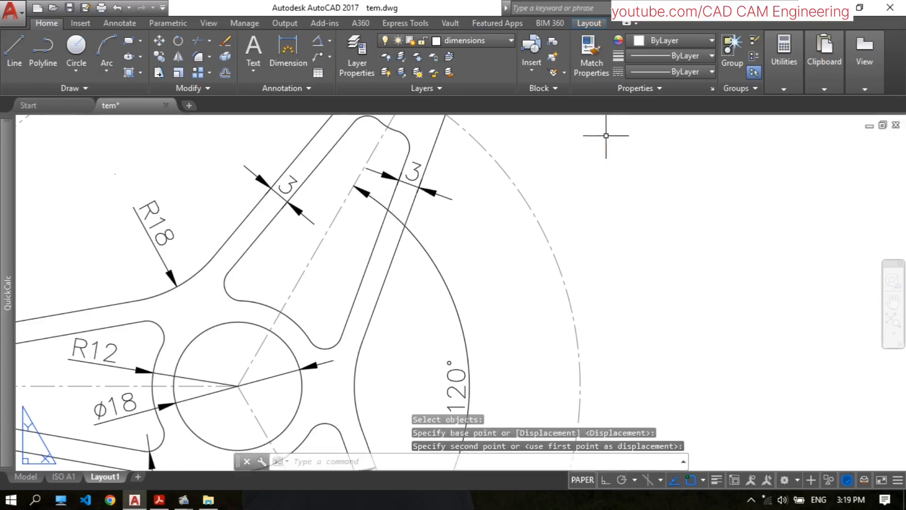
# Explode the two wall thickness dimensions on the upper arm into separate objects
pyautogui.moveTo(324, 181); pyautogui.dragTo(341, 216, button='middle')
pyautogui.scroll(2, 478, 216)
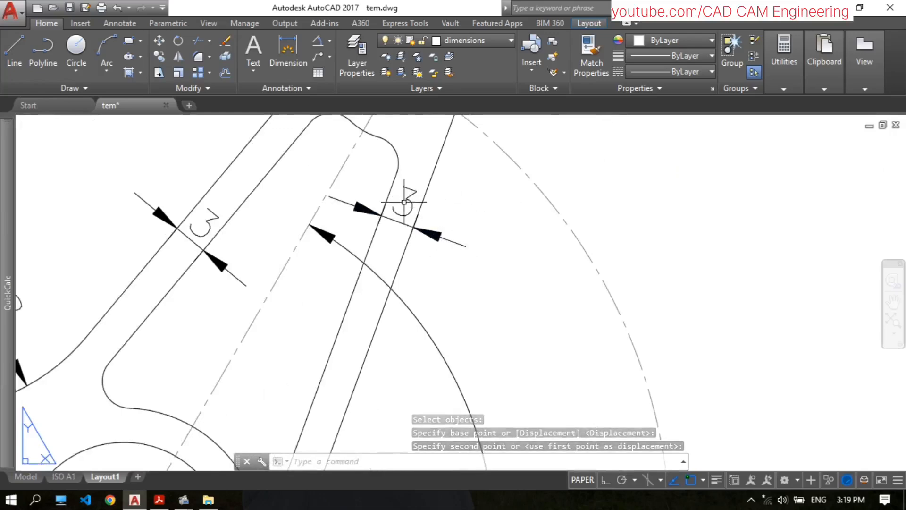
pyautogui.write('Ex')
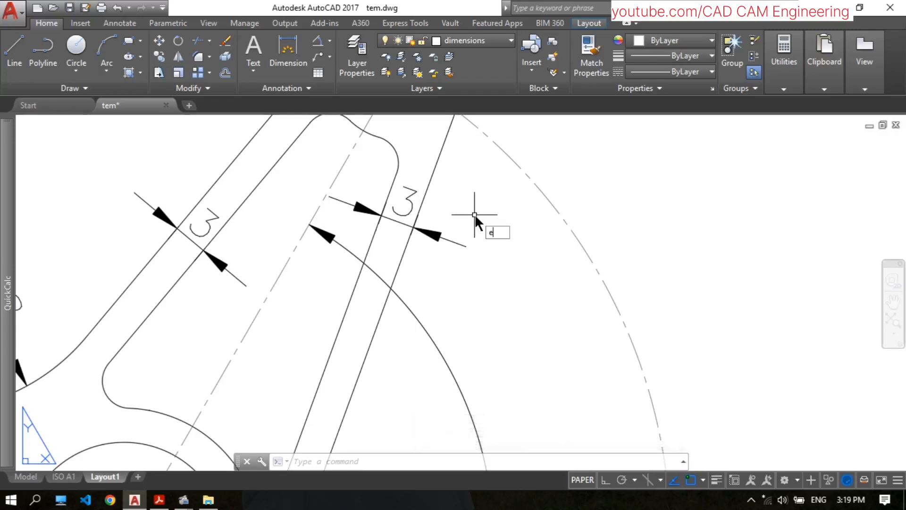
pyautogui.click(531, 257)
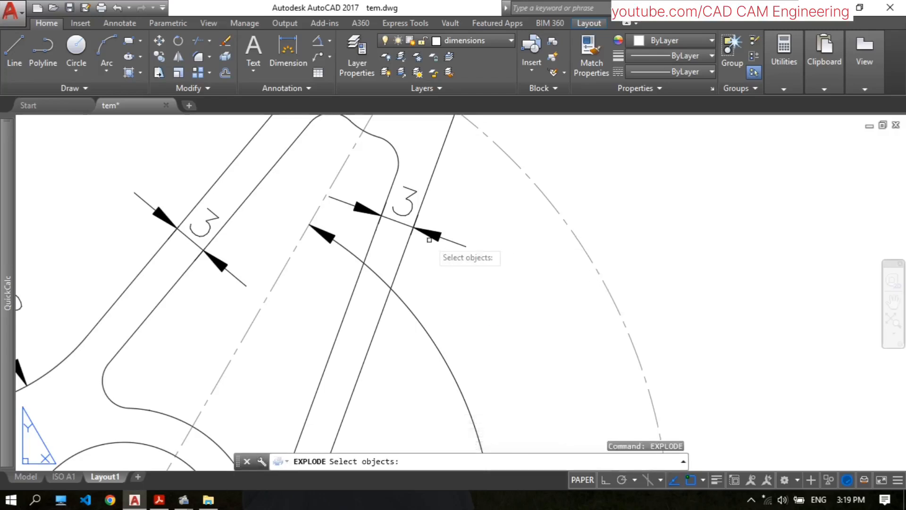
pyautogui.click(431, 236)
pyautogui.press('Return')
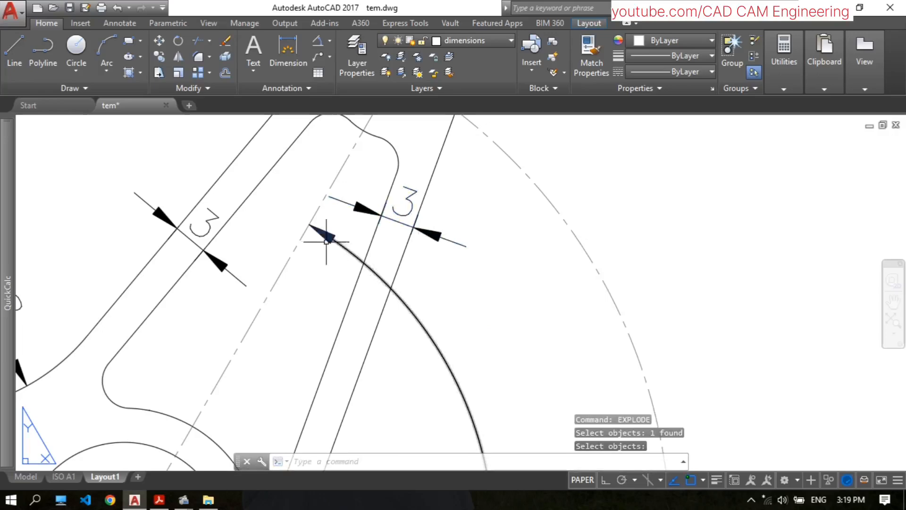
pyautogui.press('Return')
pyautogui.click(236, 276)
pyautogui.press('Return')
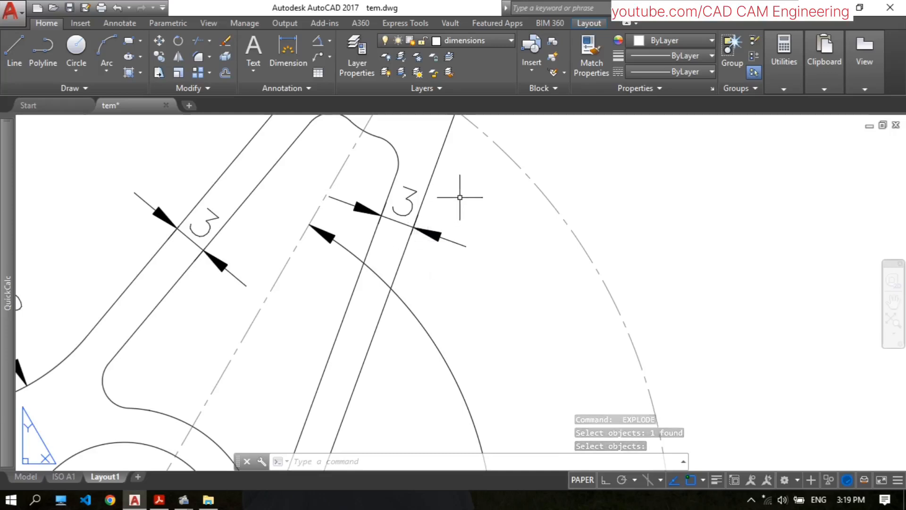
# Move the exploded dimension text of the upper arm's right wall outside the outer edge, above its outer arrow
pyautogui.write('m')
pyautogui.press('Return')
pyautogui.click(404, 202)
pyautogui.press('Return')
pyautogui.click(471, 190)
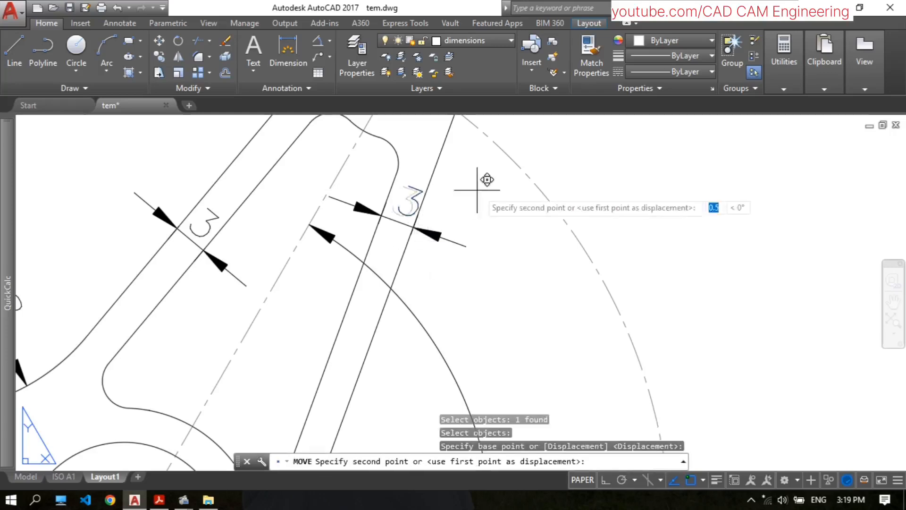
pyautogui.click(517, 198)
# Move the exploded dimension text of the upper arm's left wall outside the outer edge, above its outer arrow
pyautogui.press('Return')
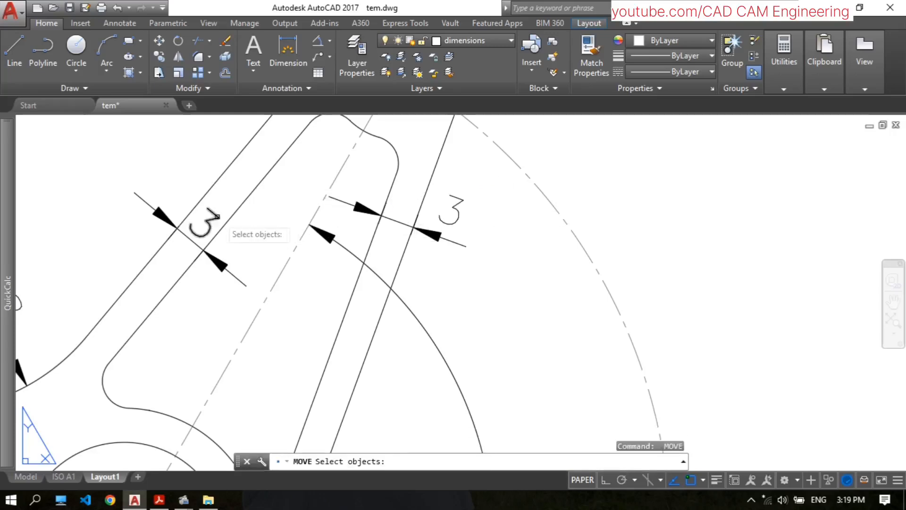
pyautogui.click(203, 225)
pyautogui.press('Return')
pyautogui.click(180, 171)
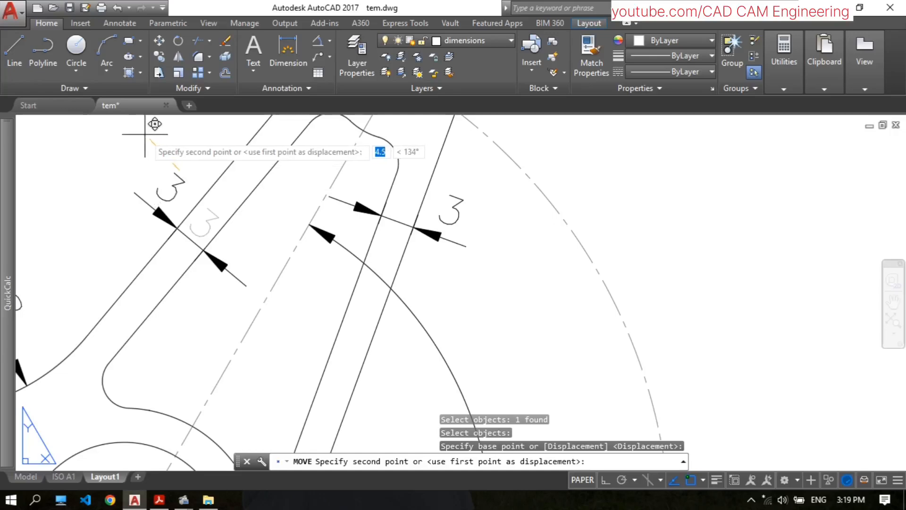
pyautogui.click(150, 140)
pyautogui.scroll(-3, 387, 170)
pyautogui.scroll(-2, 454, 197)
pyautogui.press('Escape')
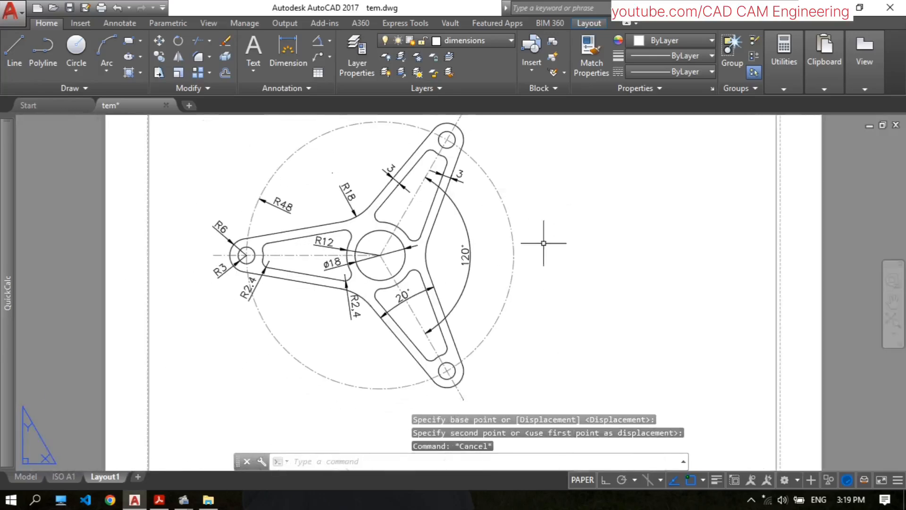
# Save the drawing and look over the dimensioned bracket on the layout
pyautogui.hotkey('ctrl', 's')
pyautogui.scroll(2, 410, 228)
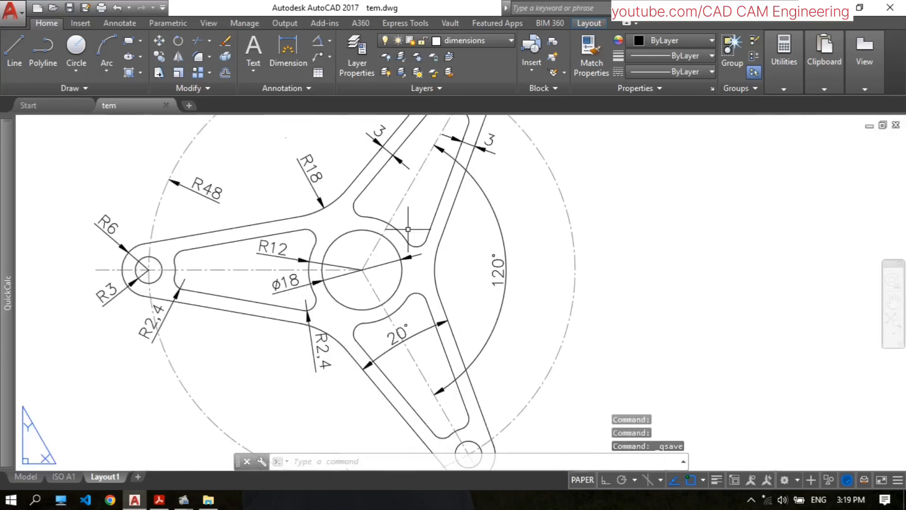
pyautogui.scroll(-2, 410, 228)
pyautogui.moveTo(344, 220); pyautogui.dragTo(343, 235, button='middle')
pyautogui.scroll(2, 342, 235)
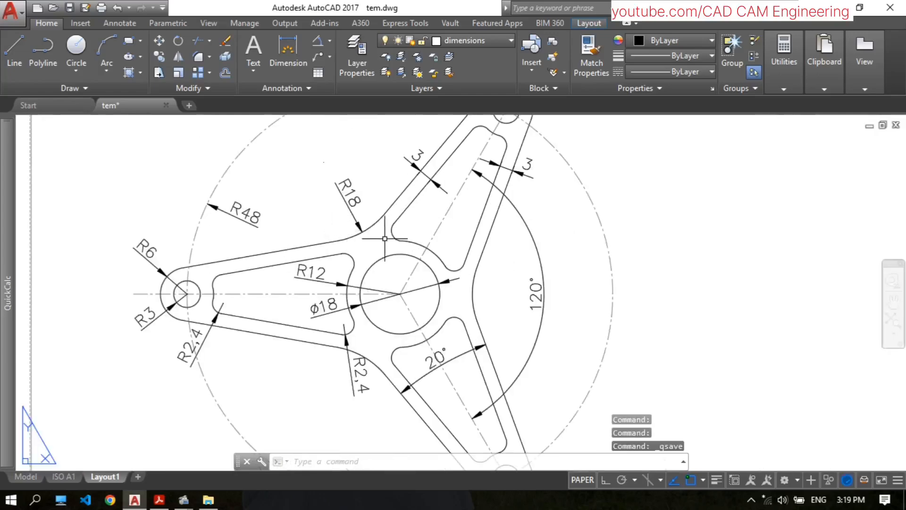
pyautogui.scroll(-2, 385, 238)
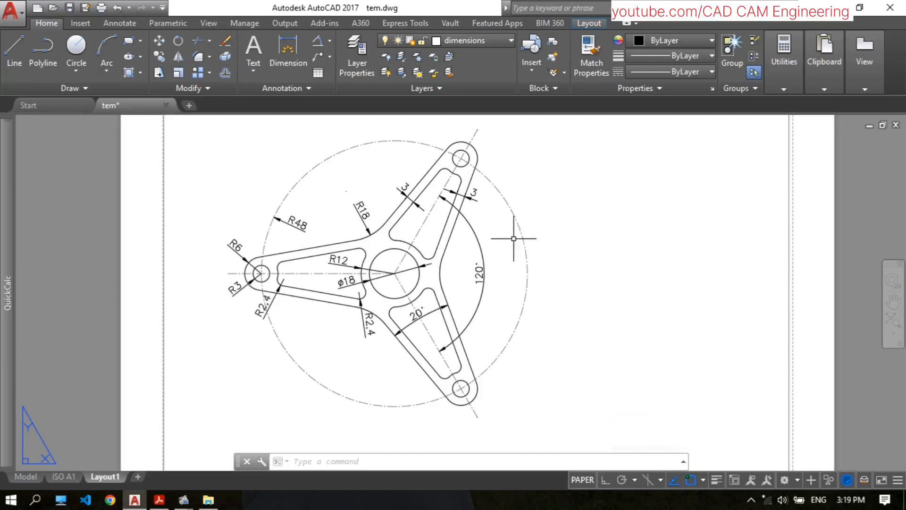
pyautogui.moveTo(546, 236); pyautogui.dragTo(540, 236, button='middle')
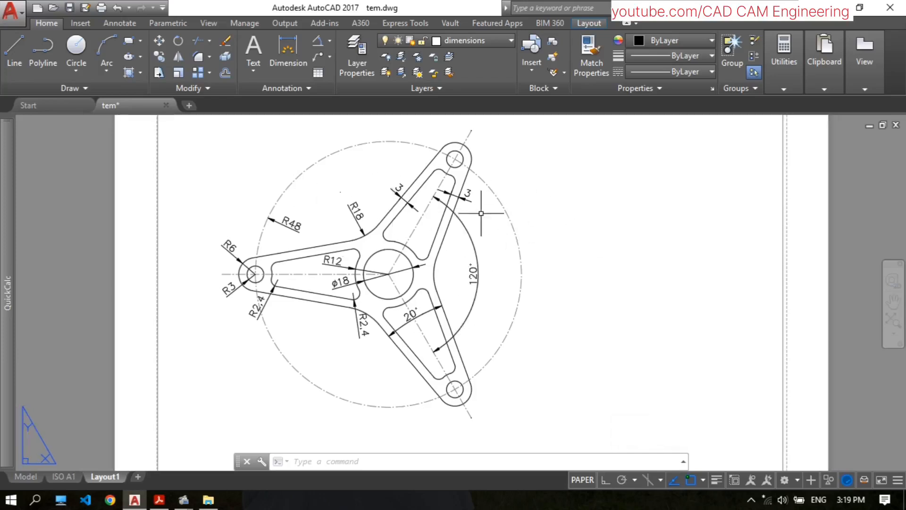
# Review the PDF export options for the current layout and cancel the export
pyautogui.click(9, 15)
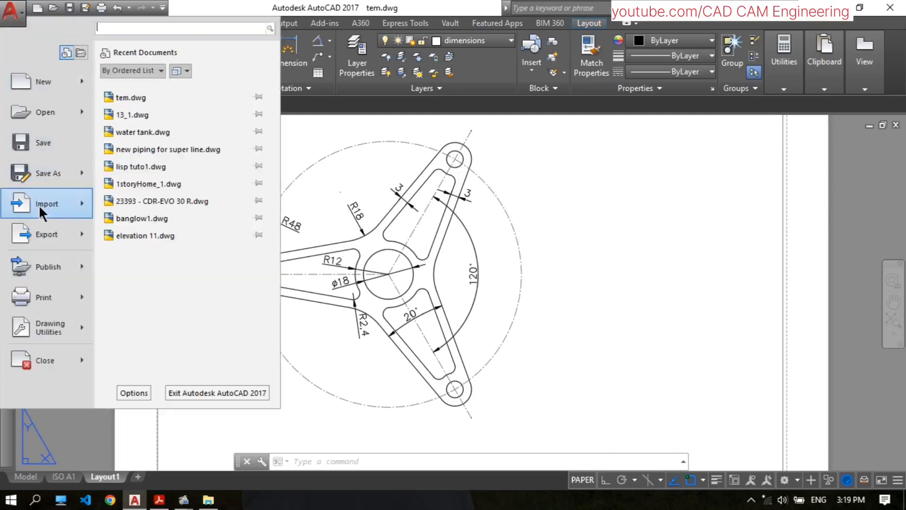
pyautogui.moveTo(44, 233)
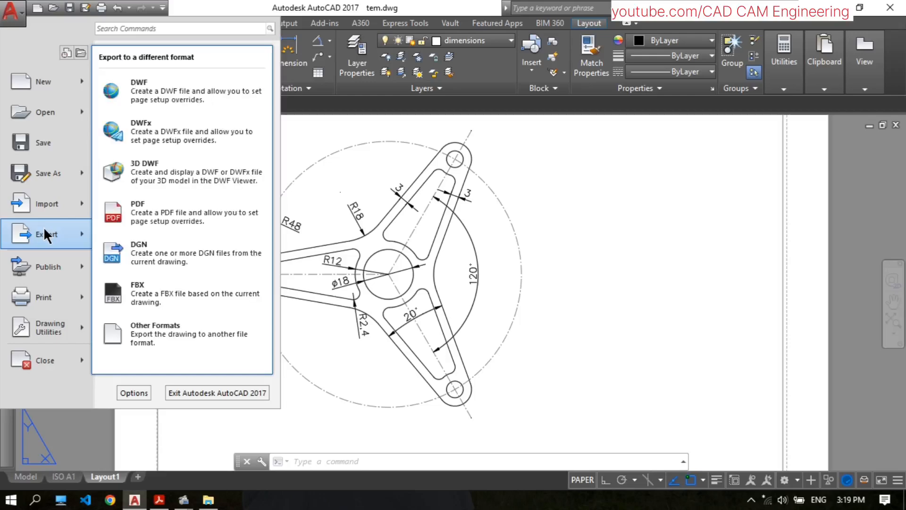
pyautogui.click(179, 213)
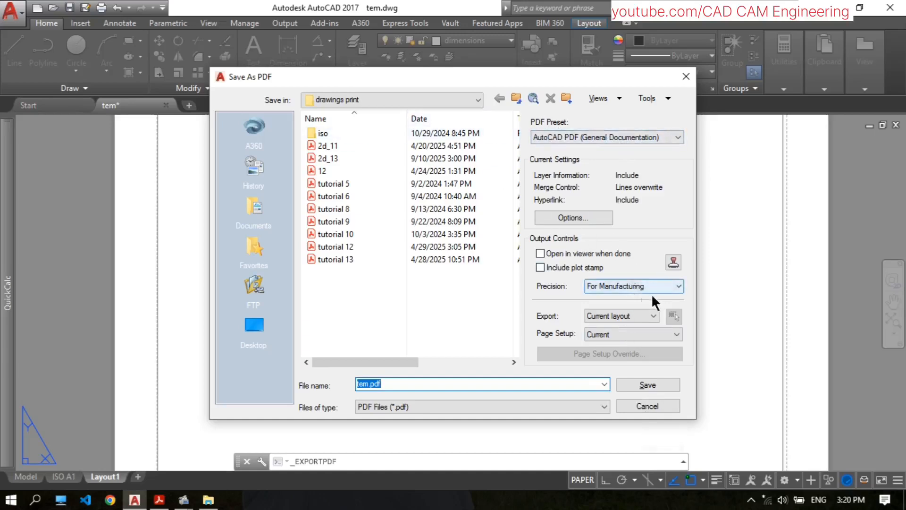
pyautogui.click(650, 400)
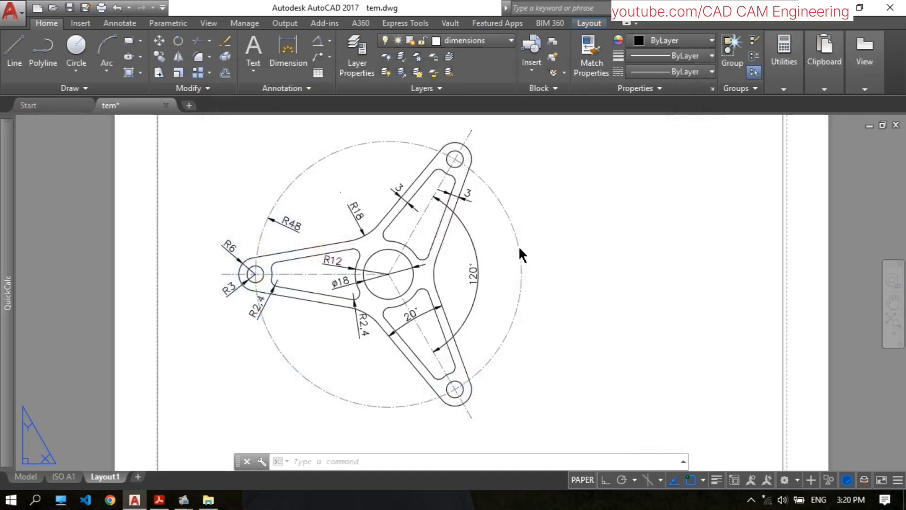